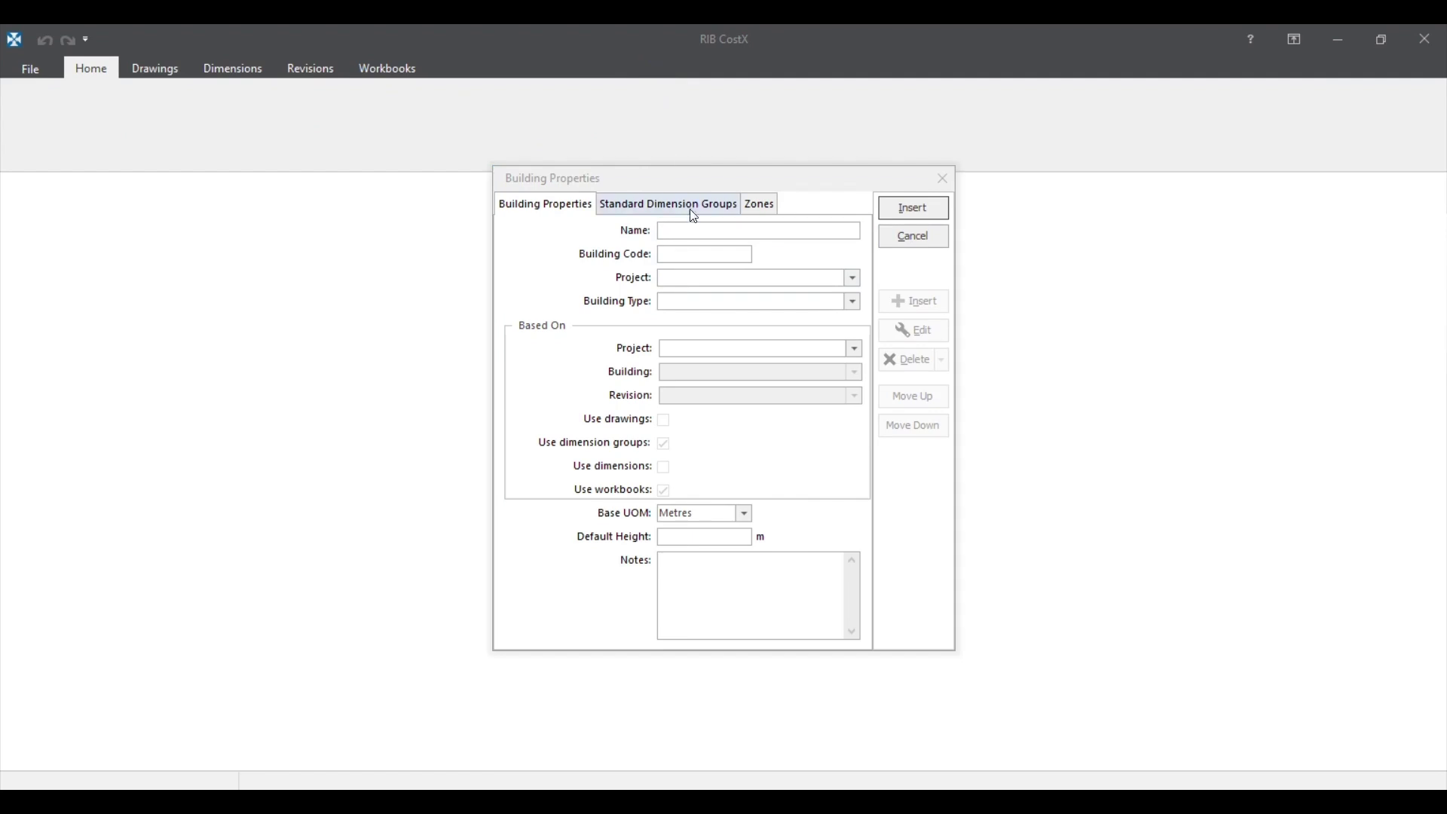
Step: Name the new building COVENTRY UNIVERSITY SHB and assign it to Default Project
left_click(688, 233)
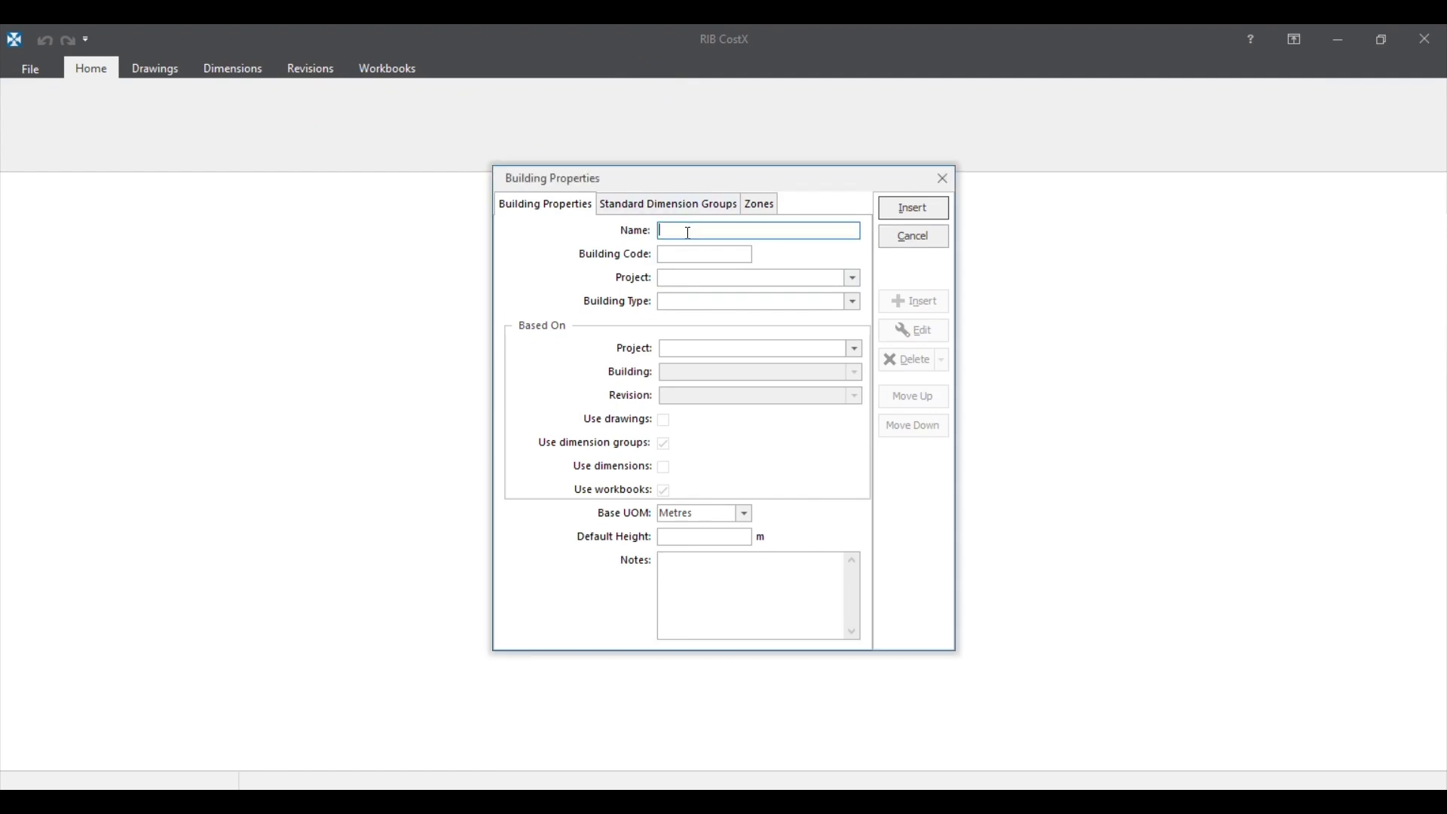
key("super+v")
left_click(745, 389)
left_click(702, 257)
left_click(853, 278)
left_click(753, 305)
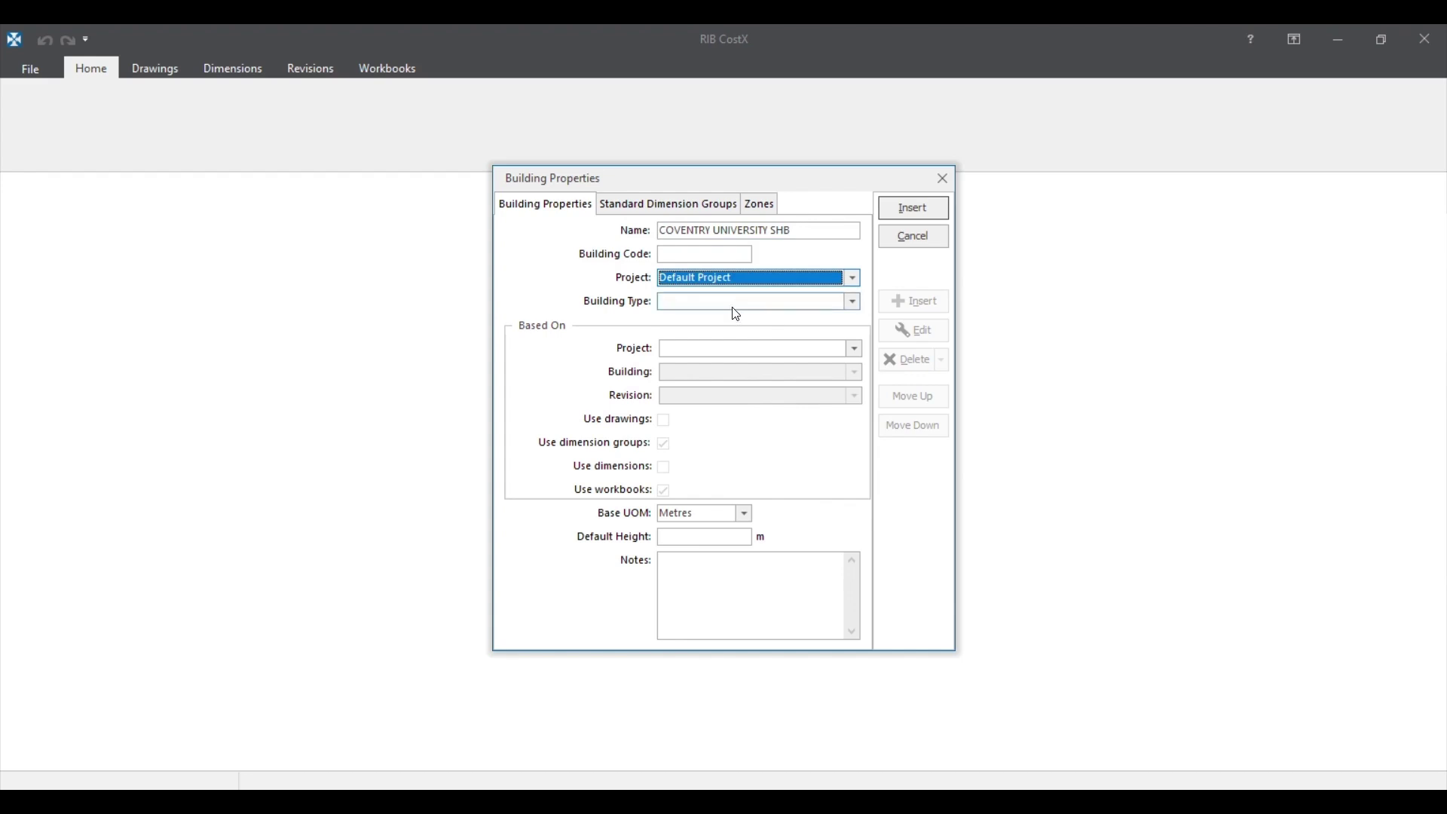
Step: Set the building type to Educational Building
left_click(853, 300)
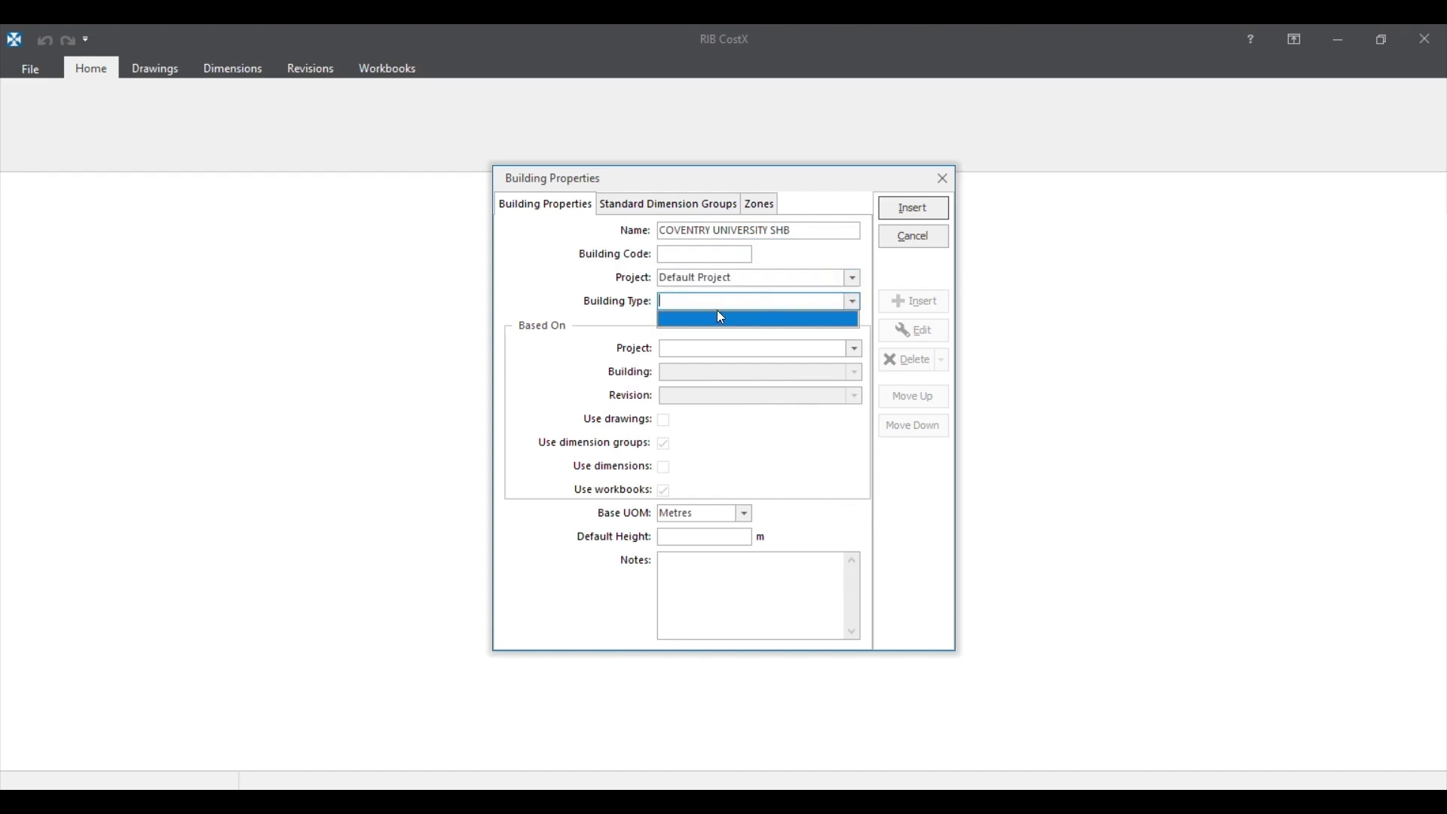
type("r")
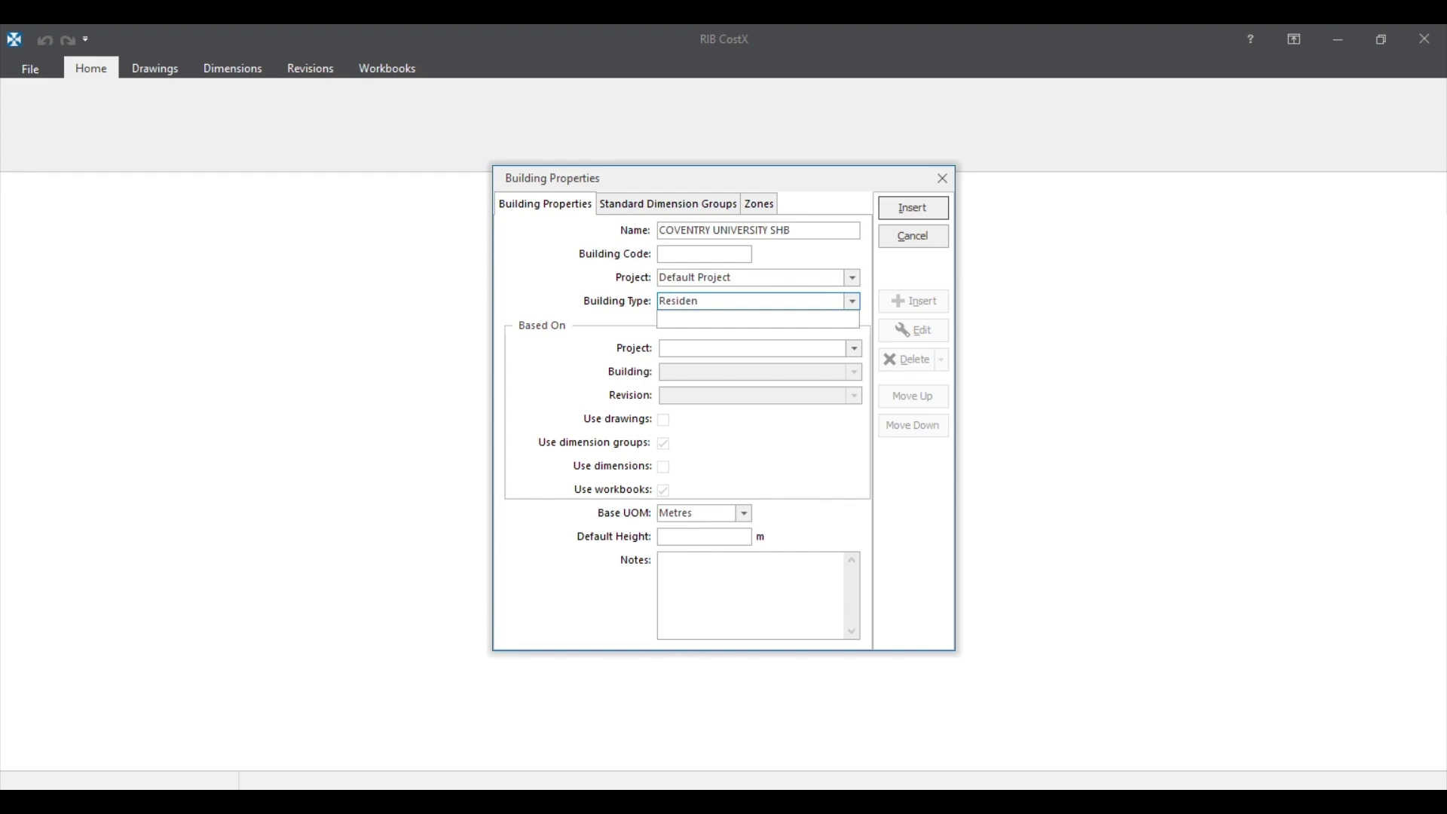
key("BackSpace")
key("BackSpace")
key("BackSpace")
key("BackSpace")
key("BackSpace")
key("BackSpace")
left_click(690, 300)
type("Edu")
Step: Choose Metres as the building's base unit of measure and insert the building
left_click(739, 513)
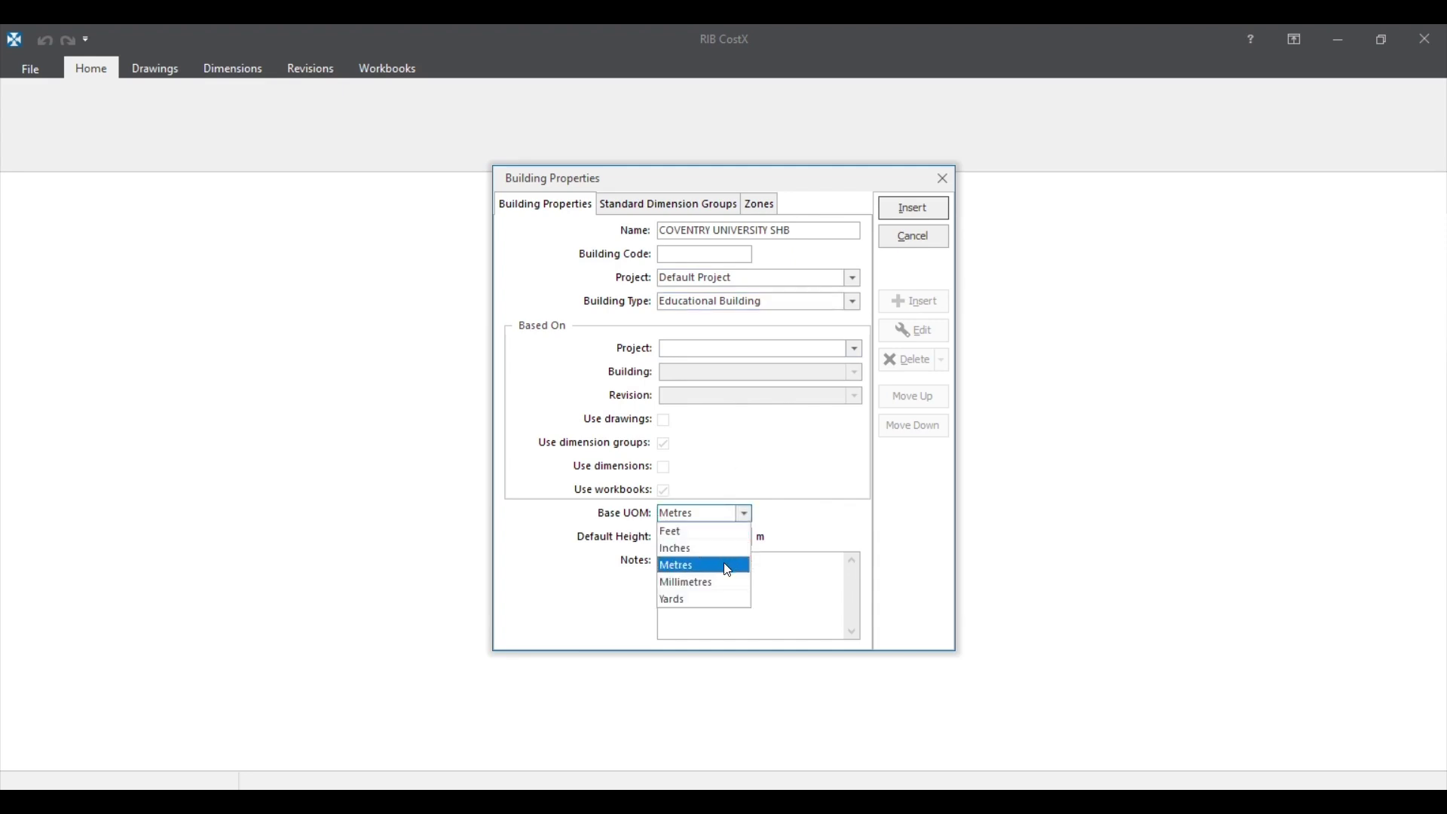
left_click(729, 568)
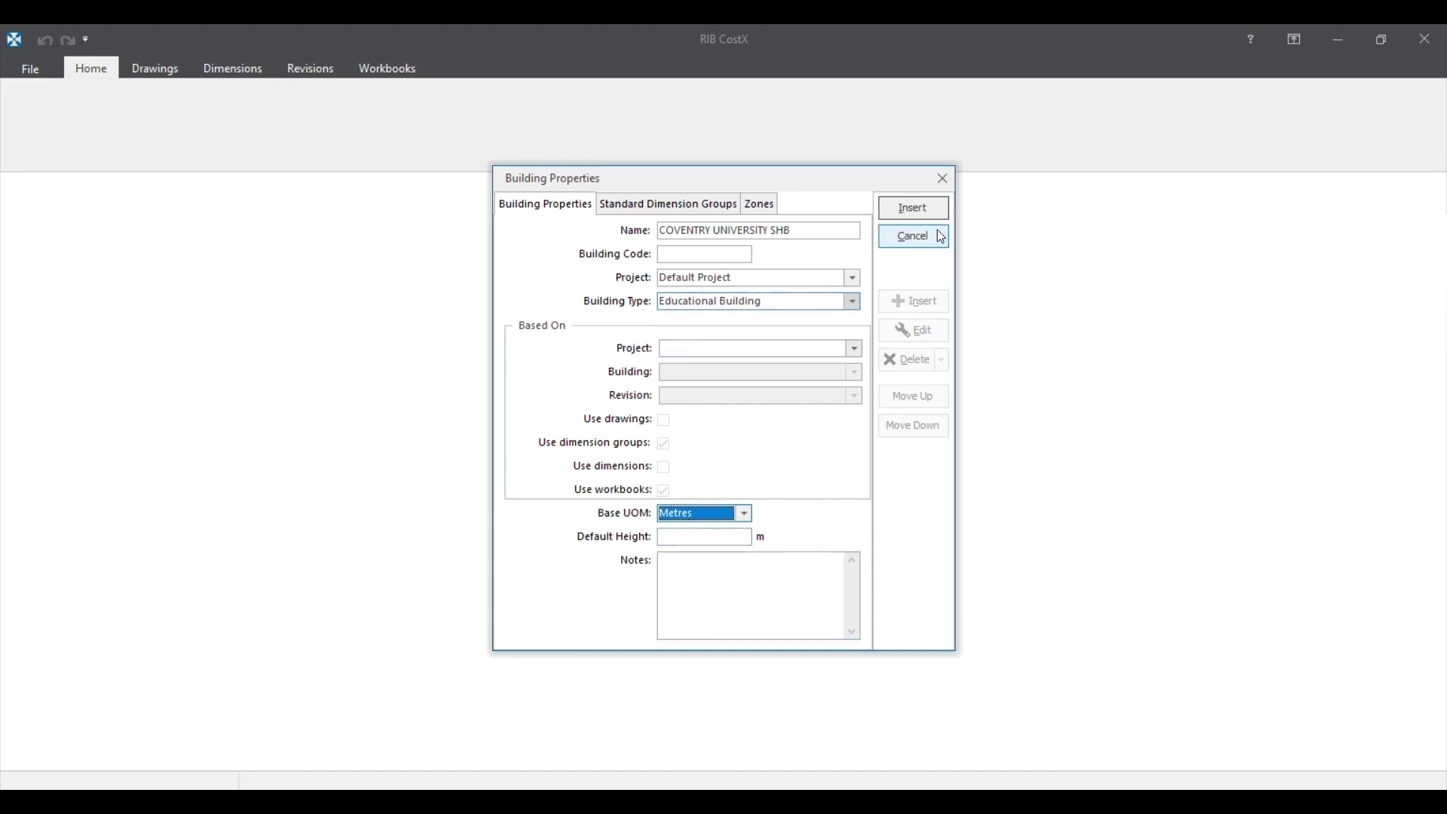
left_click(913, 208)
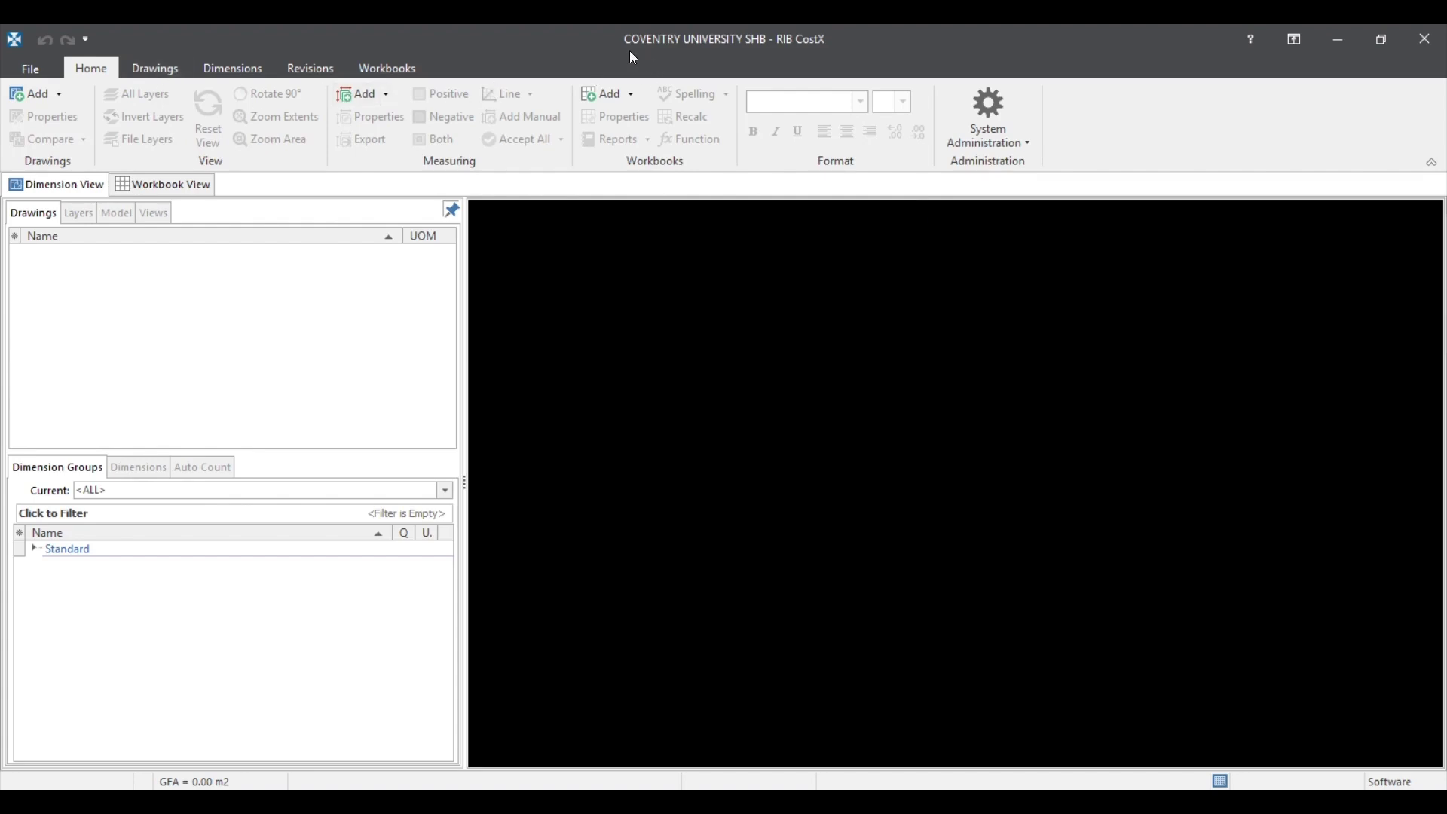
Step: Add the 100_foundation_plan PDF from the Drawings folder as a new drawing
left_click(154, 74)
left_click(156, 69)
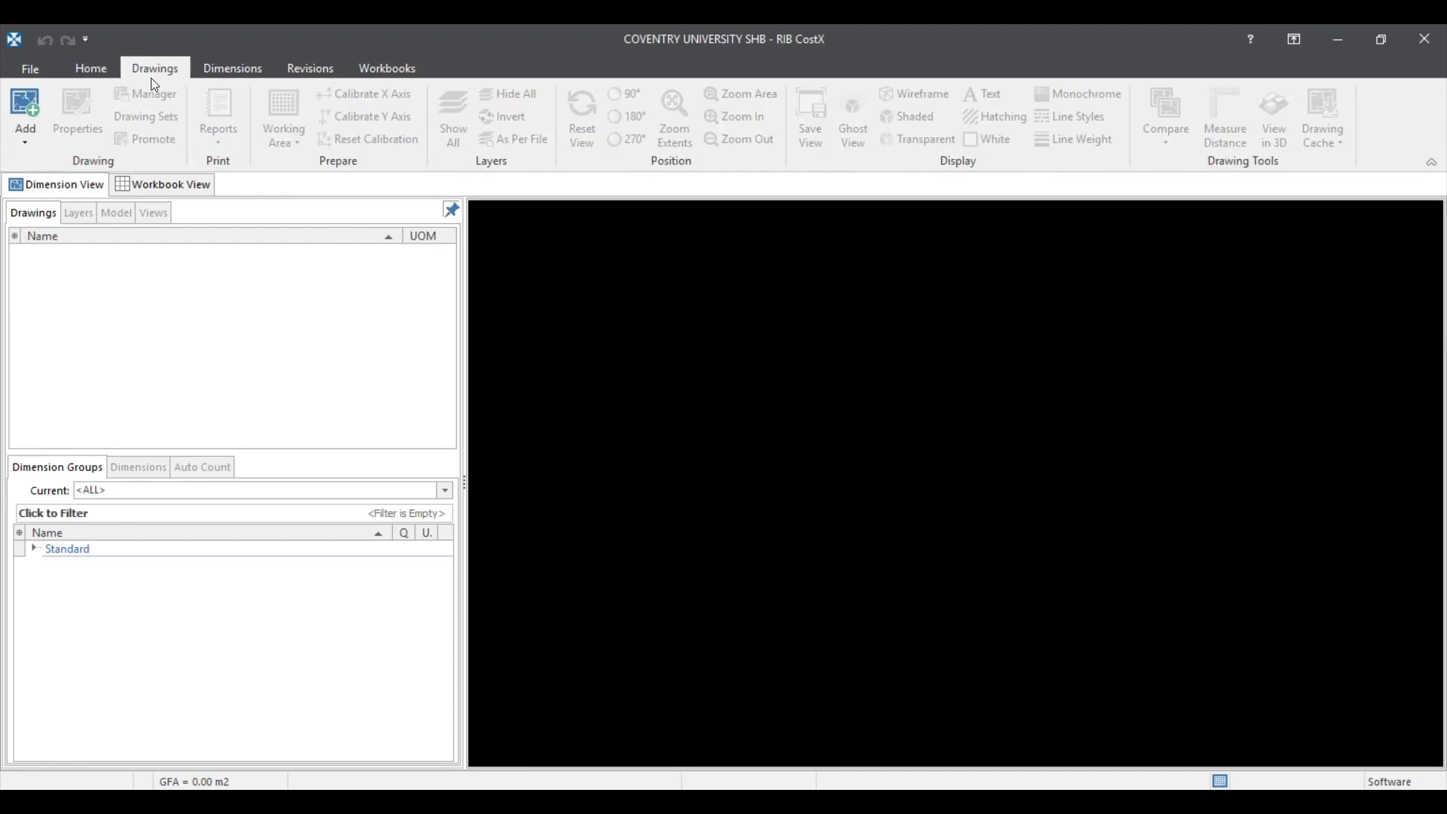
left_click(32, 113)
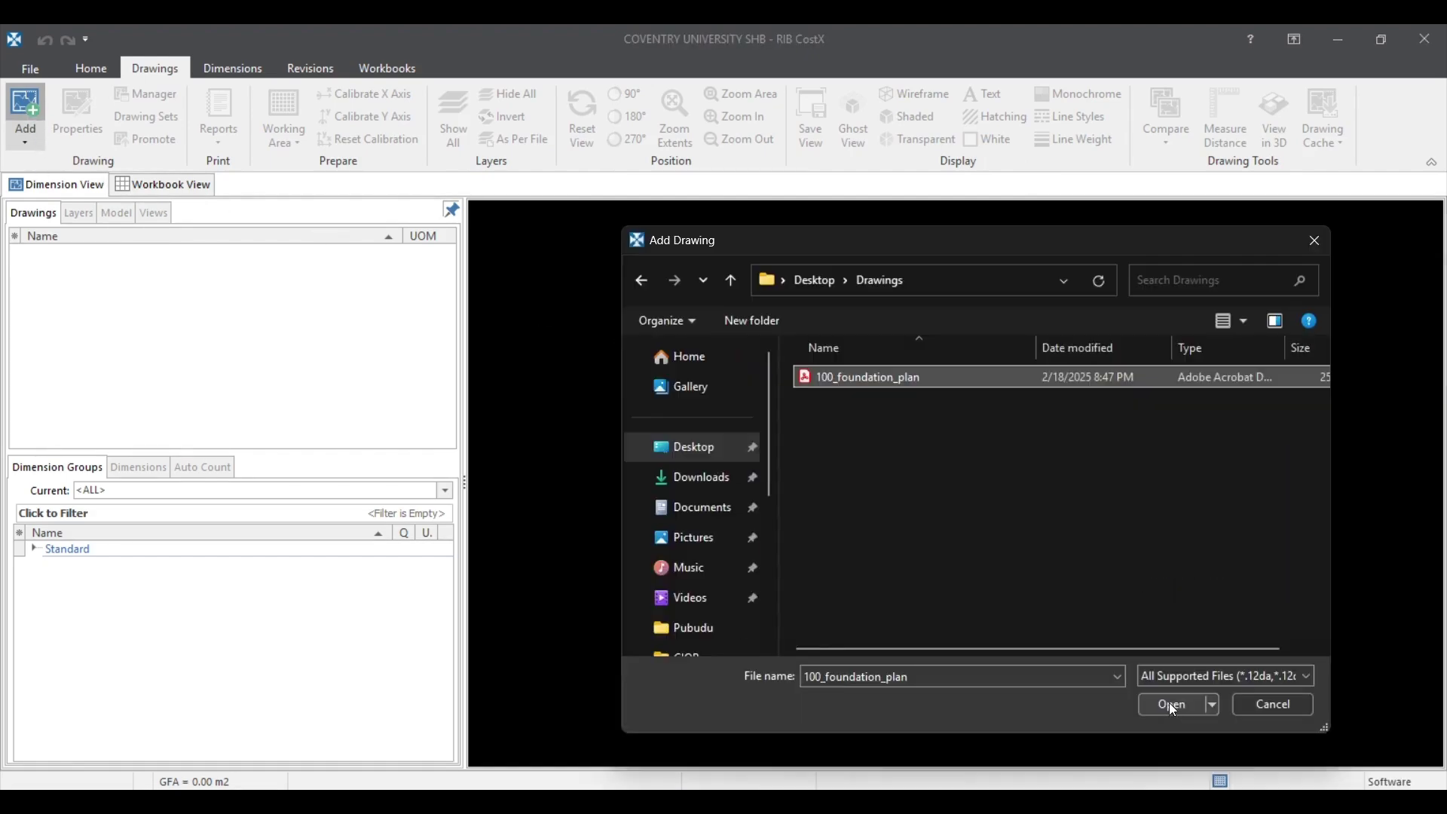
left_click(1168, 703)
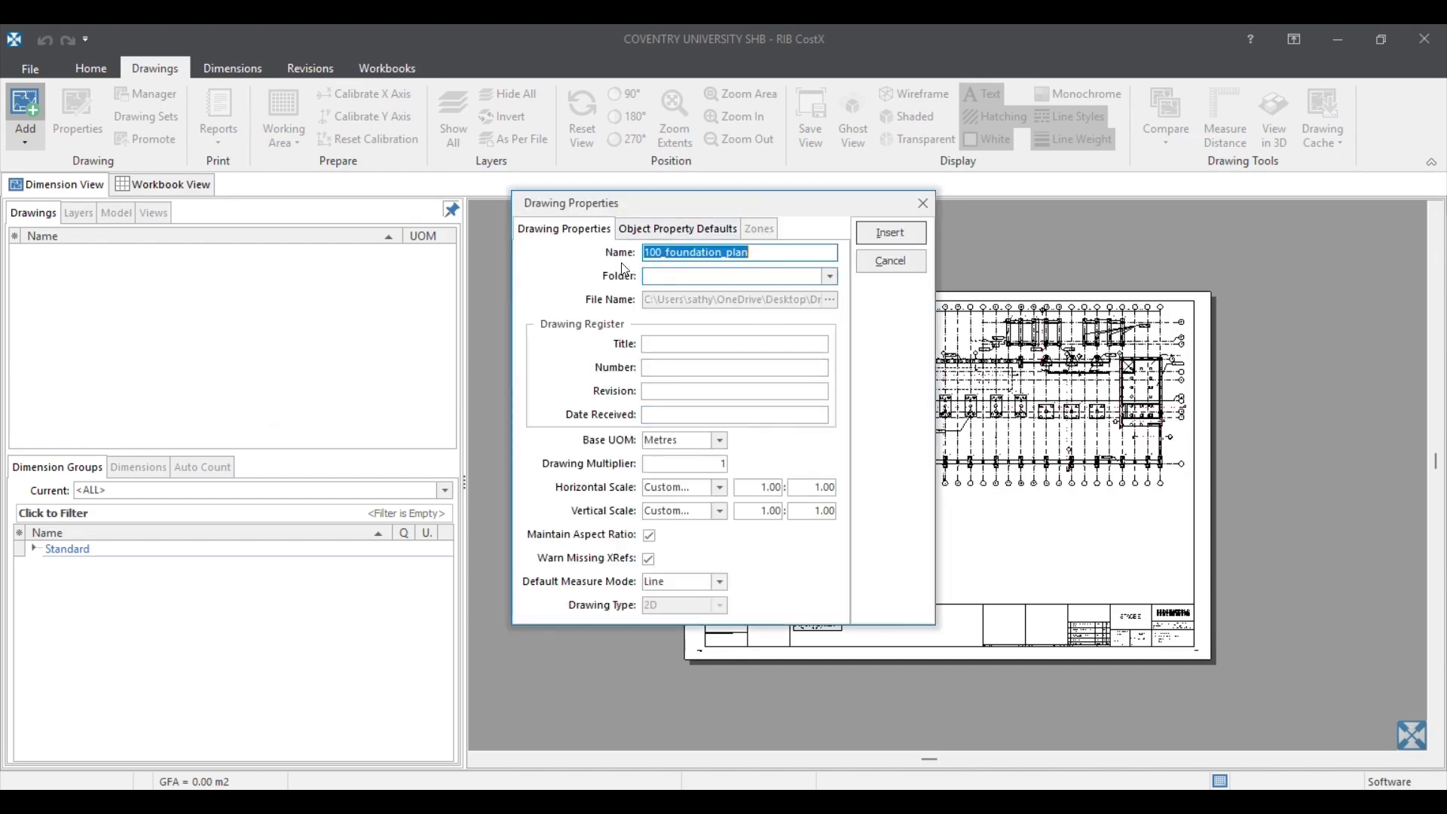
Step: Set the drawing's folder to Structural\Foundation
left_click(699, 276)
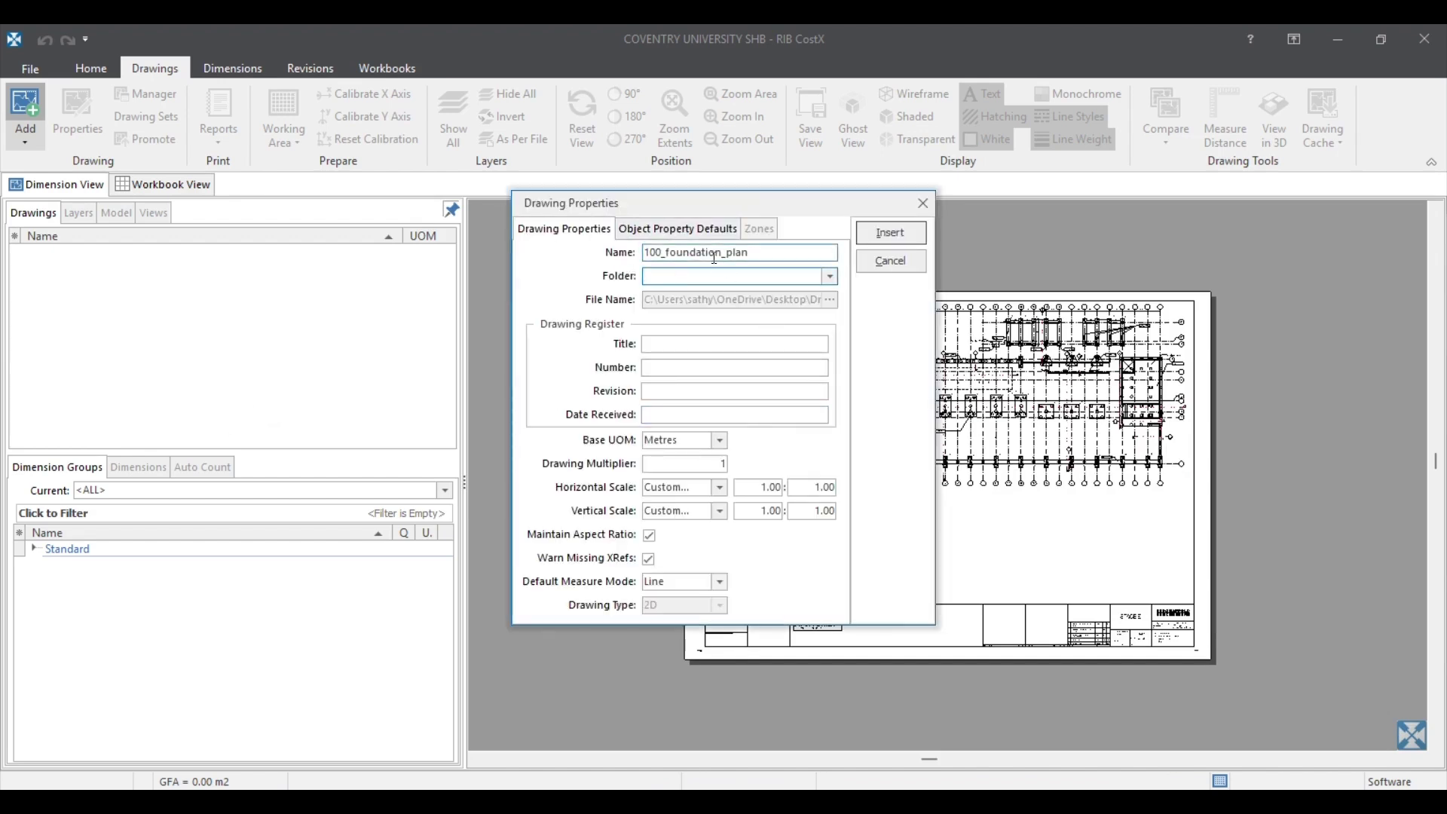
type("Structural")
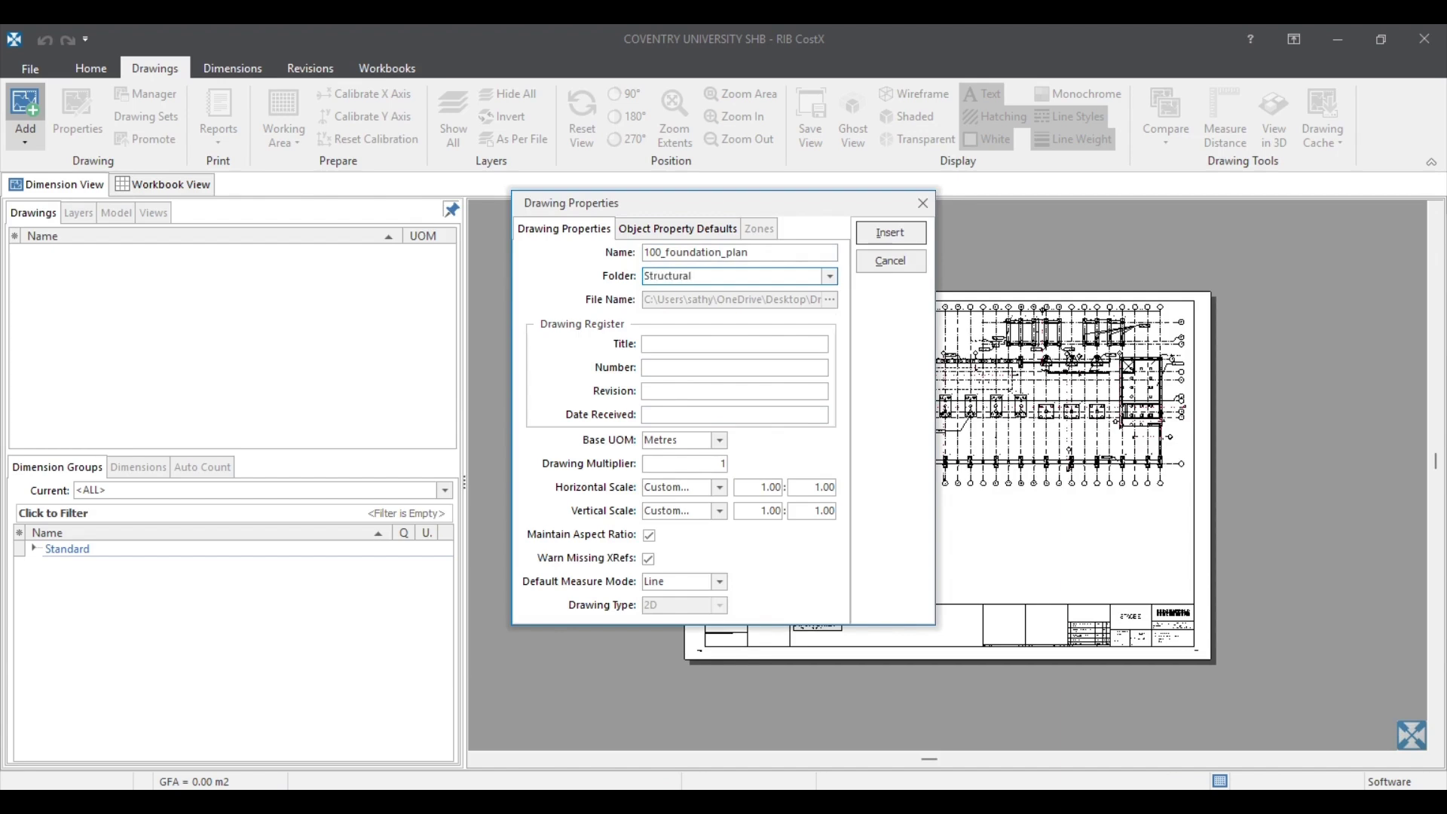
type("\\Foundation")
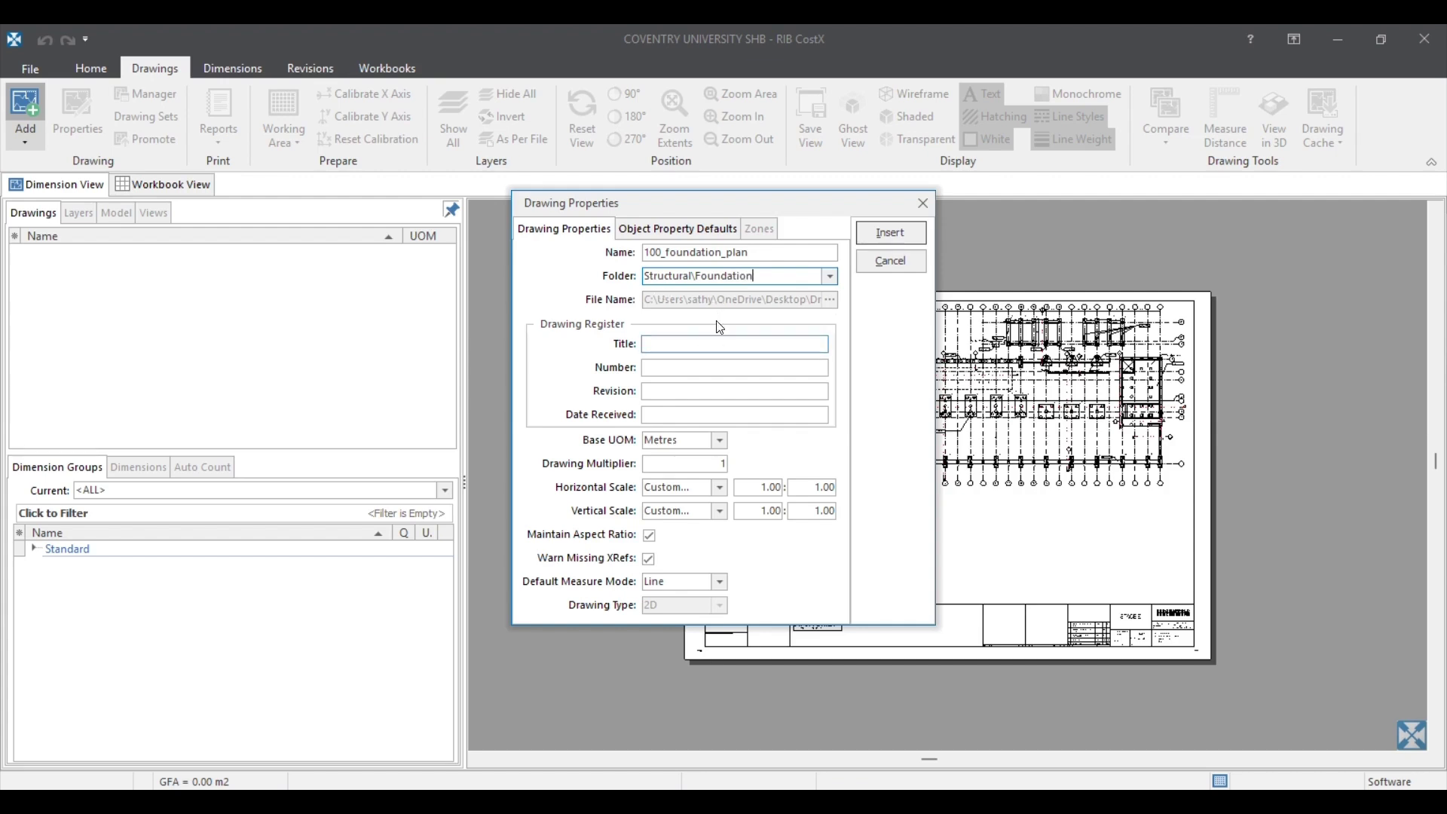
Step: Fill in the drawing register with foundation_plan as the title and 100_ as the number
left_click(655, 368)
left_click(679, 345)
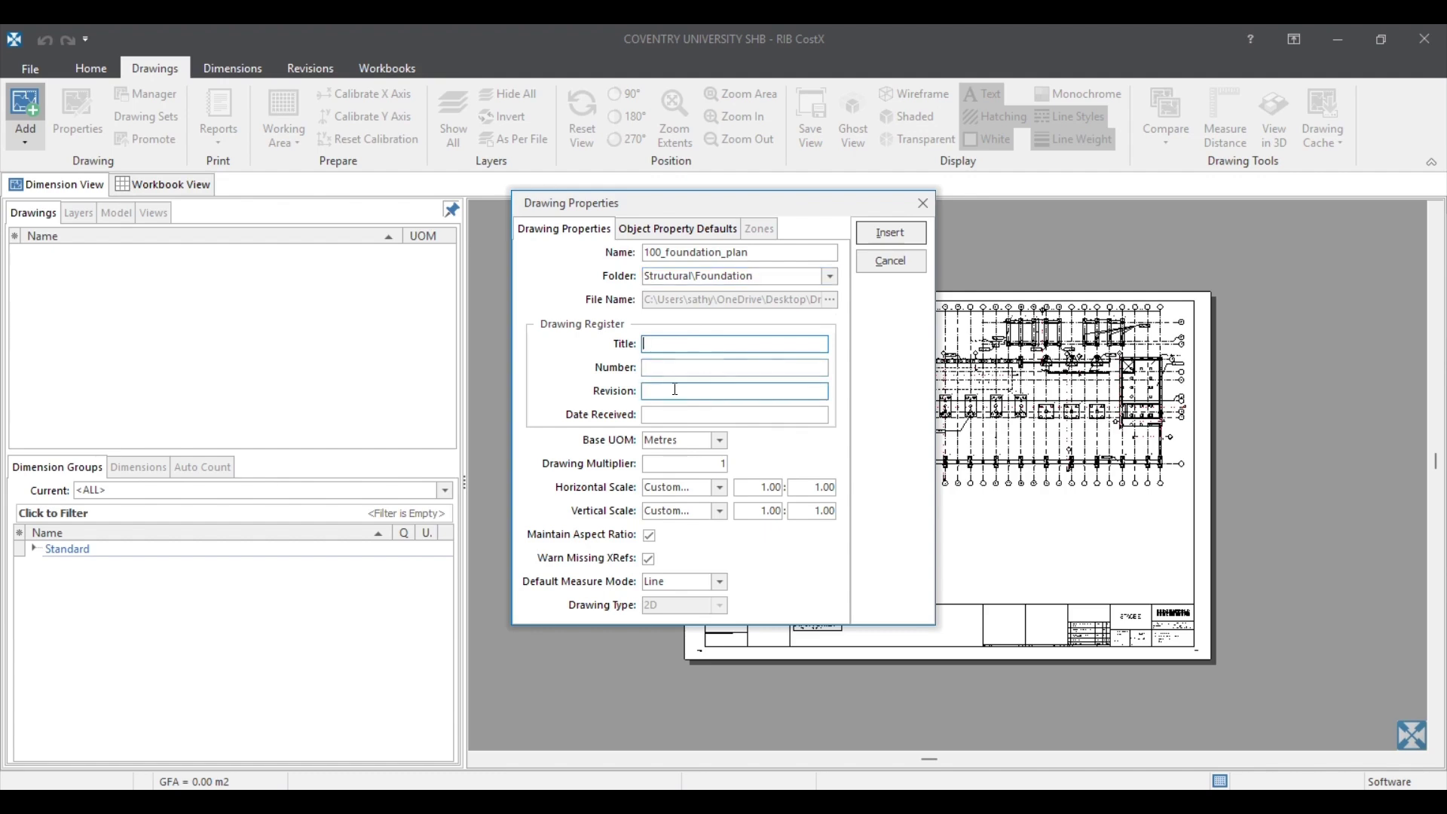
left_click_drag(761, 254, 647, 254)
key("ctrl+c")
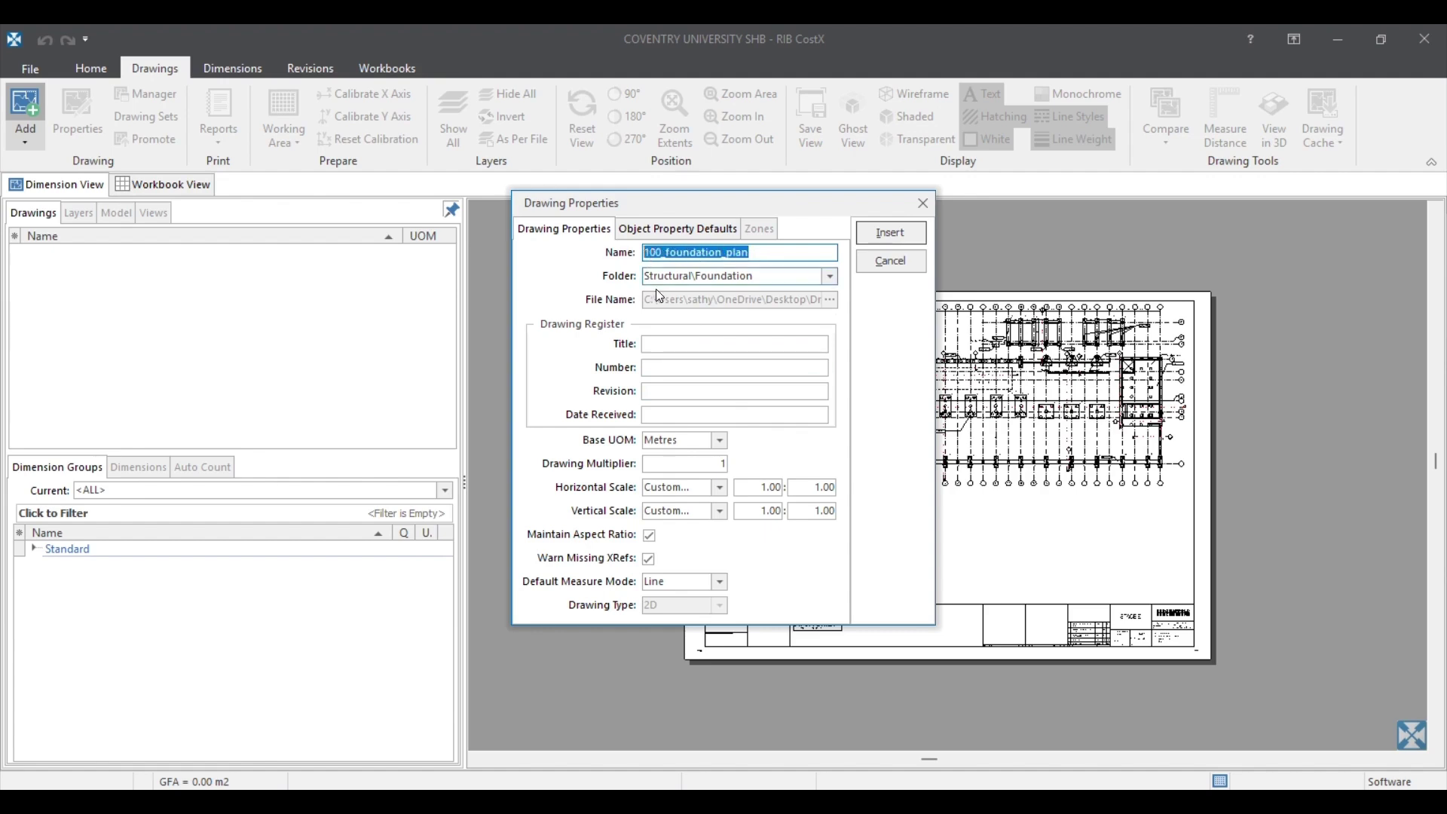
left_click(658, 344)
key("ctrl+v")
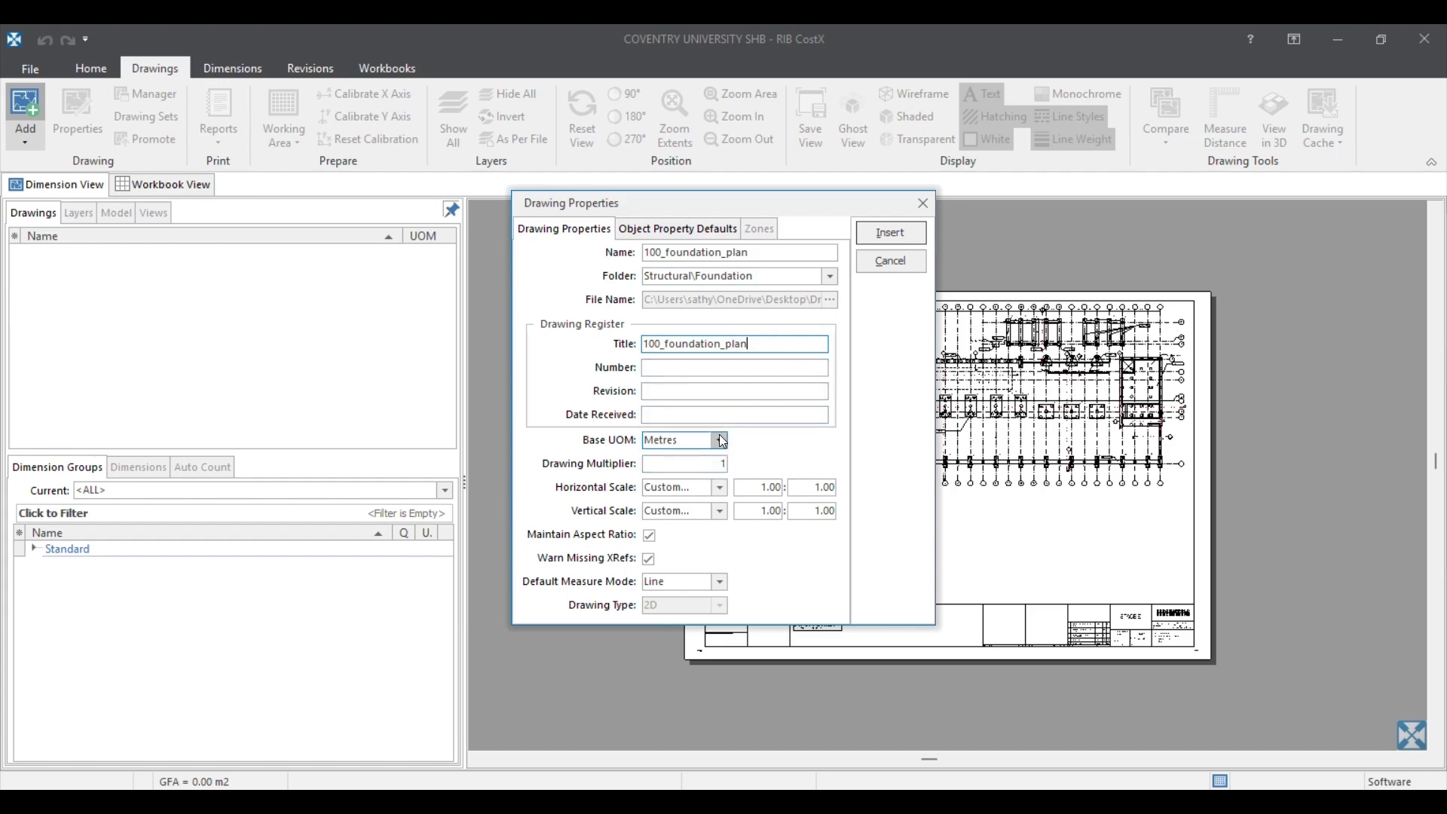
left_click_drag(664, 343, 649, 344)
key("ctrl+x")
left_click(655, 368)
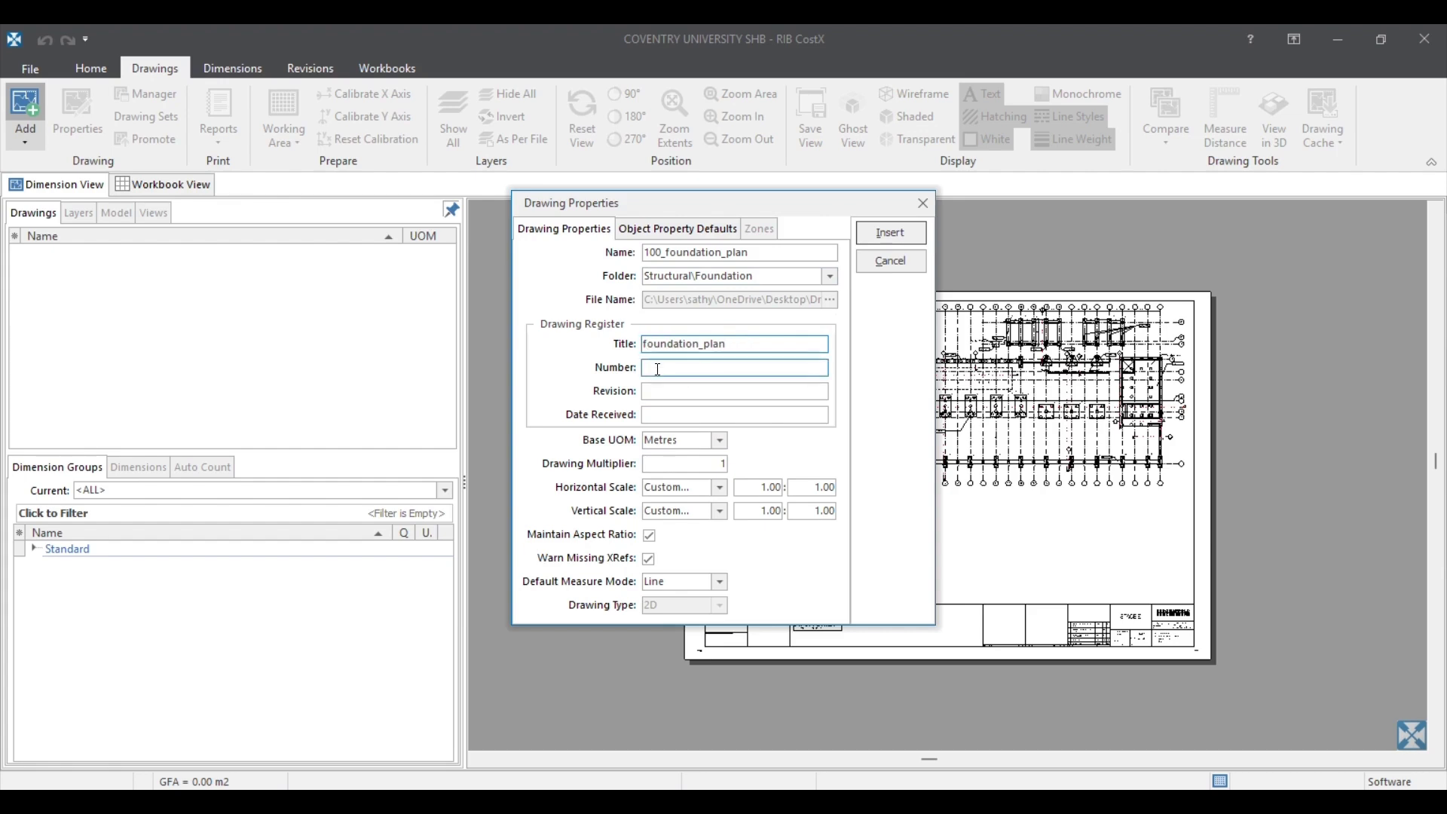
key("ctrl+v")
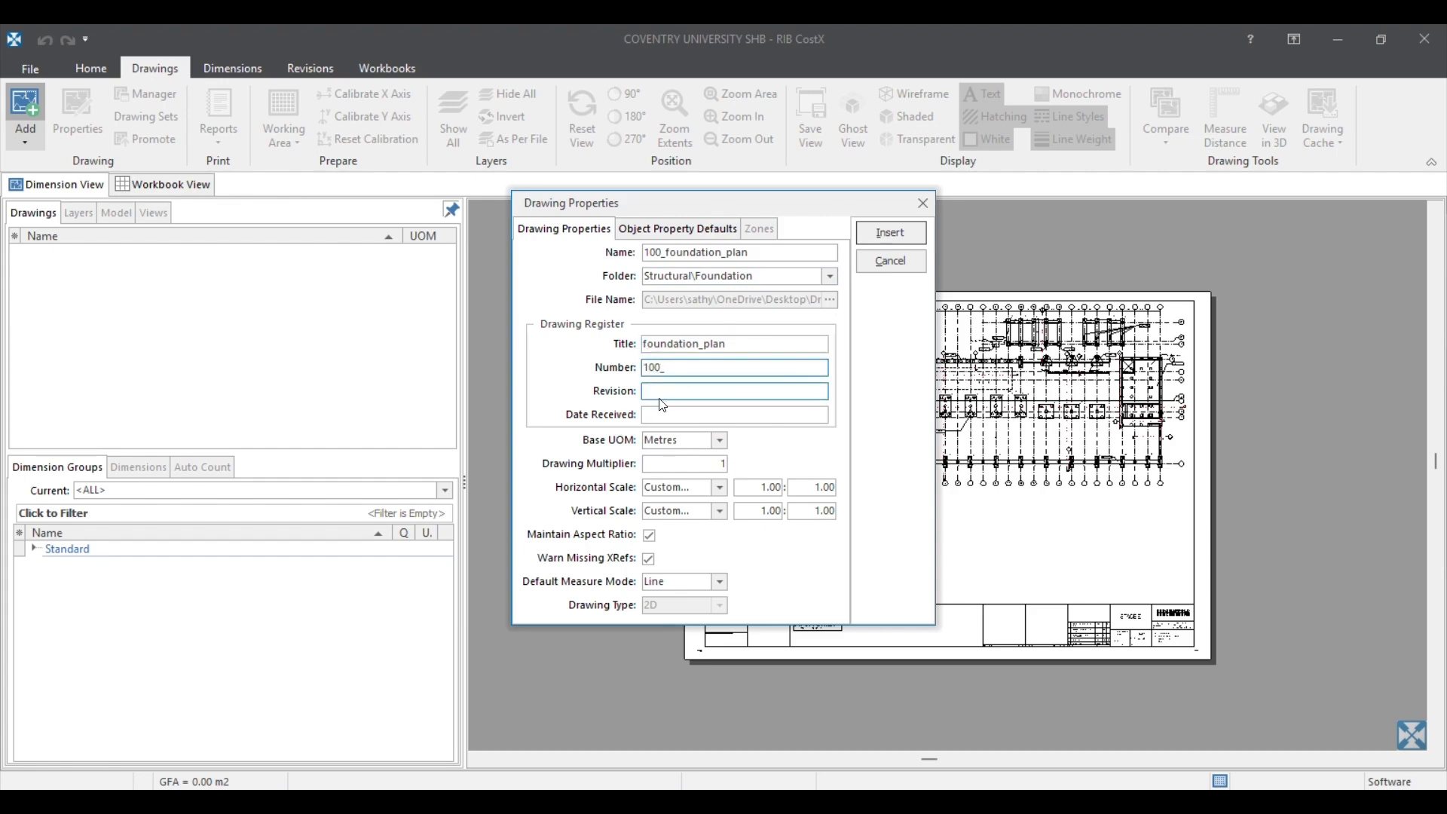
Step: Keep Metres as the drawing's base unit, check the object property defaults, and insert the drawing
left_click(720, 441)
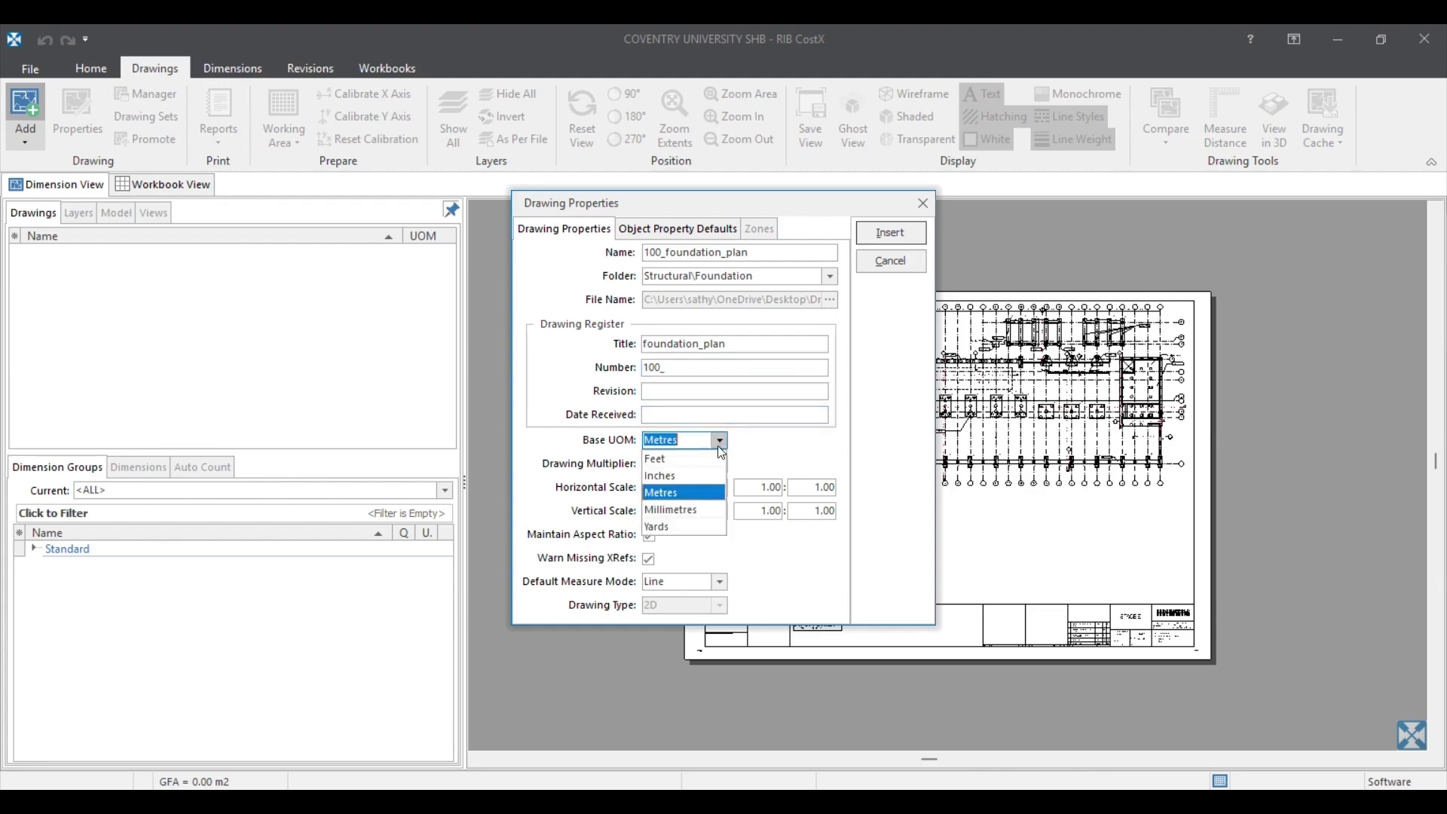
left_click(687, 482)
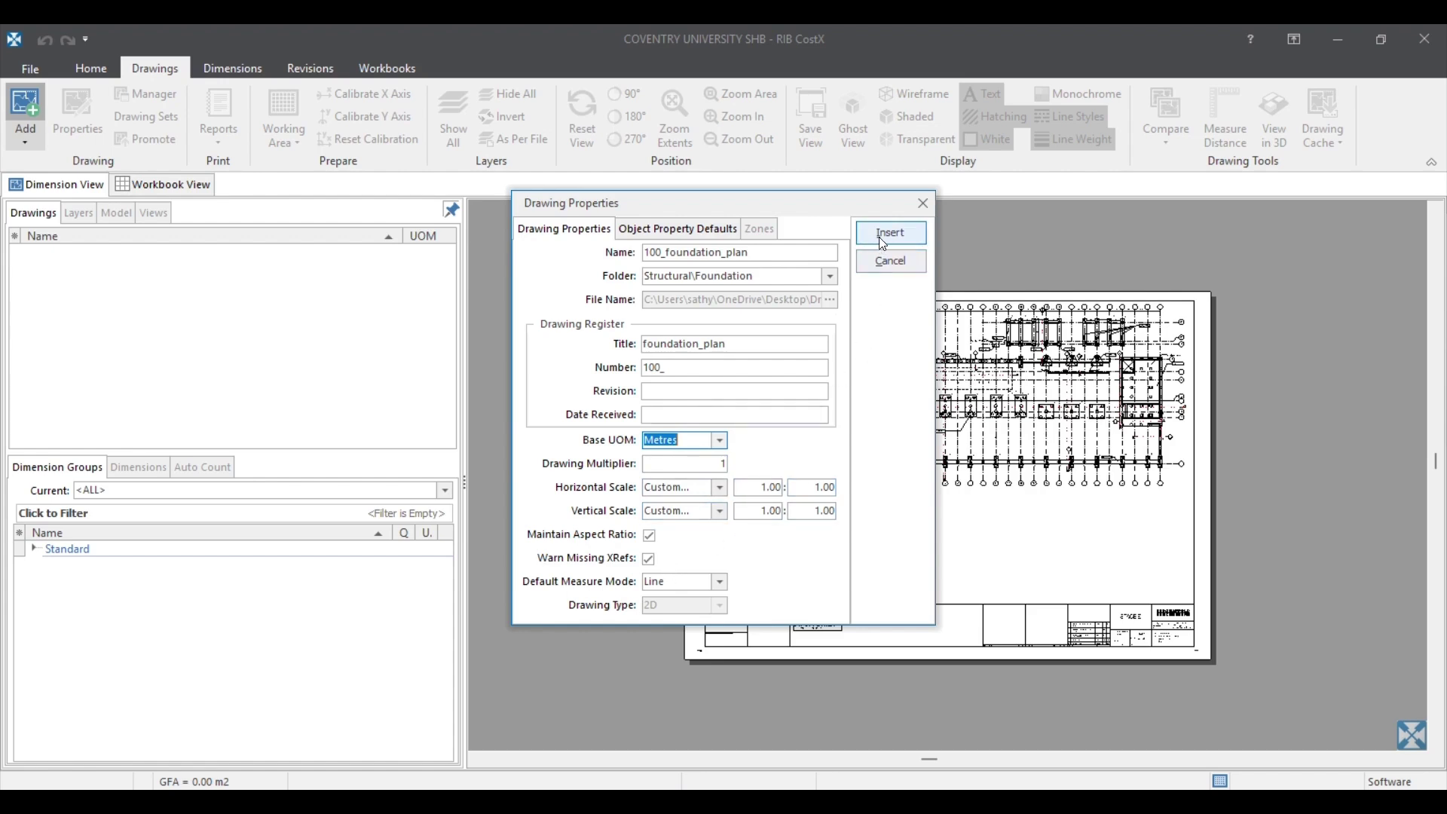
left_click(682, 230)
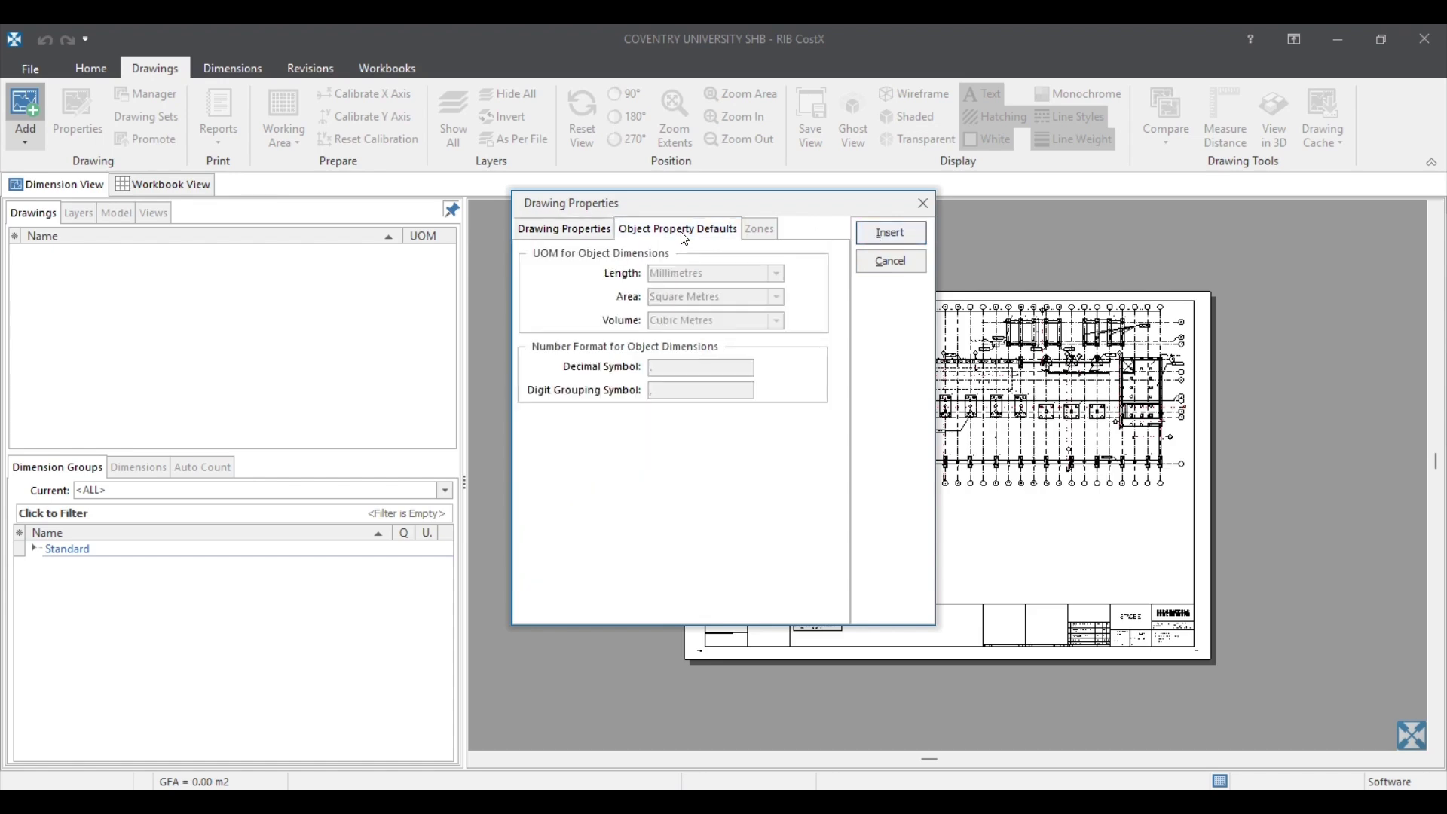
left_click(595, 230)
left_click(890, 234)
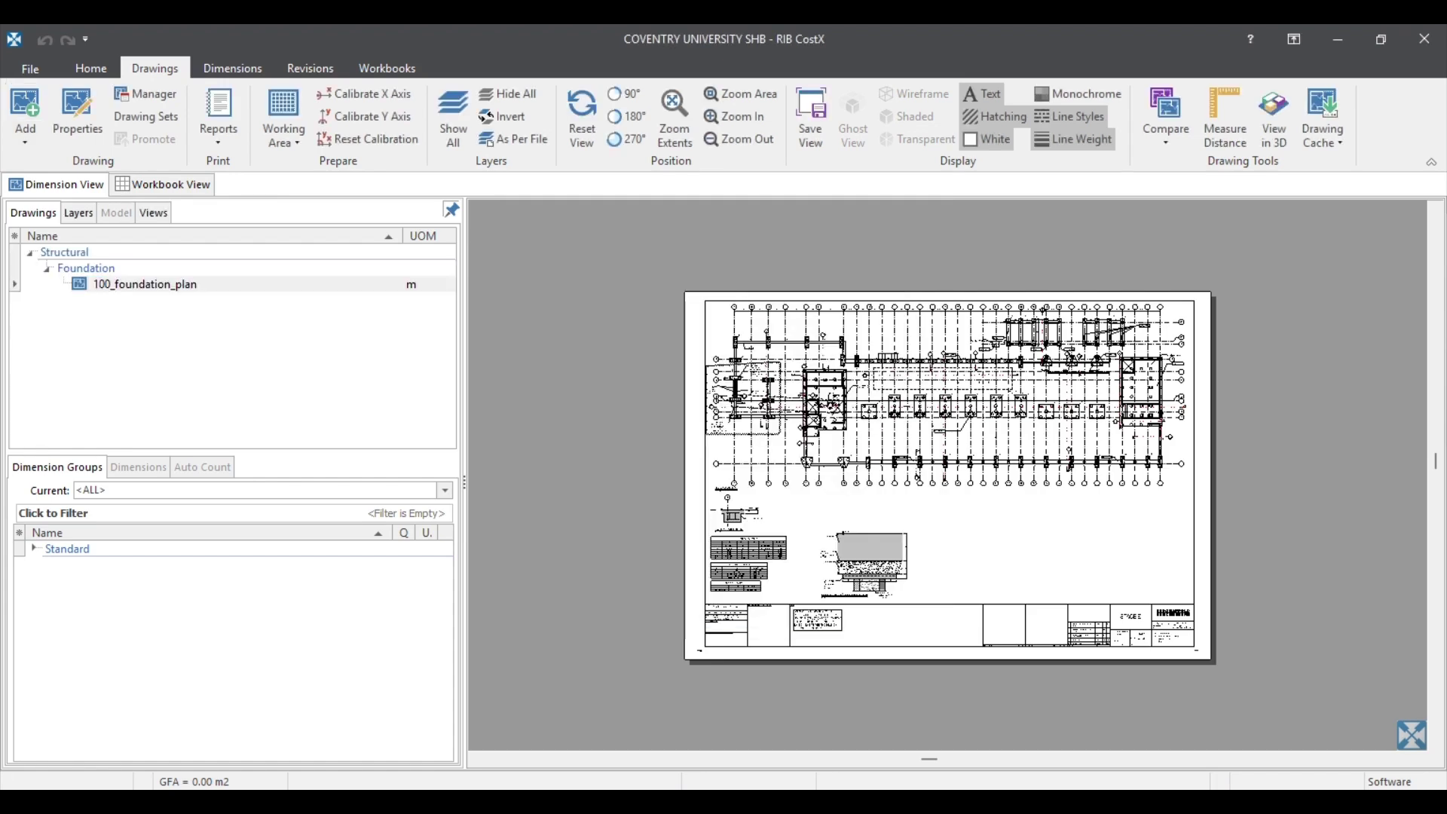
Step: Turn off the line weight display for the foundation plan at the 750 mm dimensions above the GB03 beams
scroll(929, 471, "up", 5)
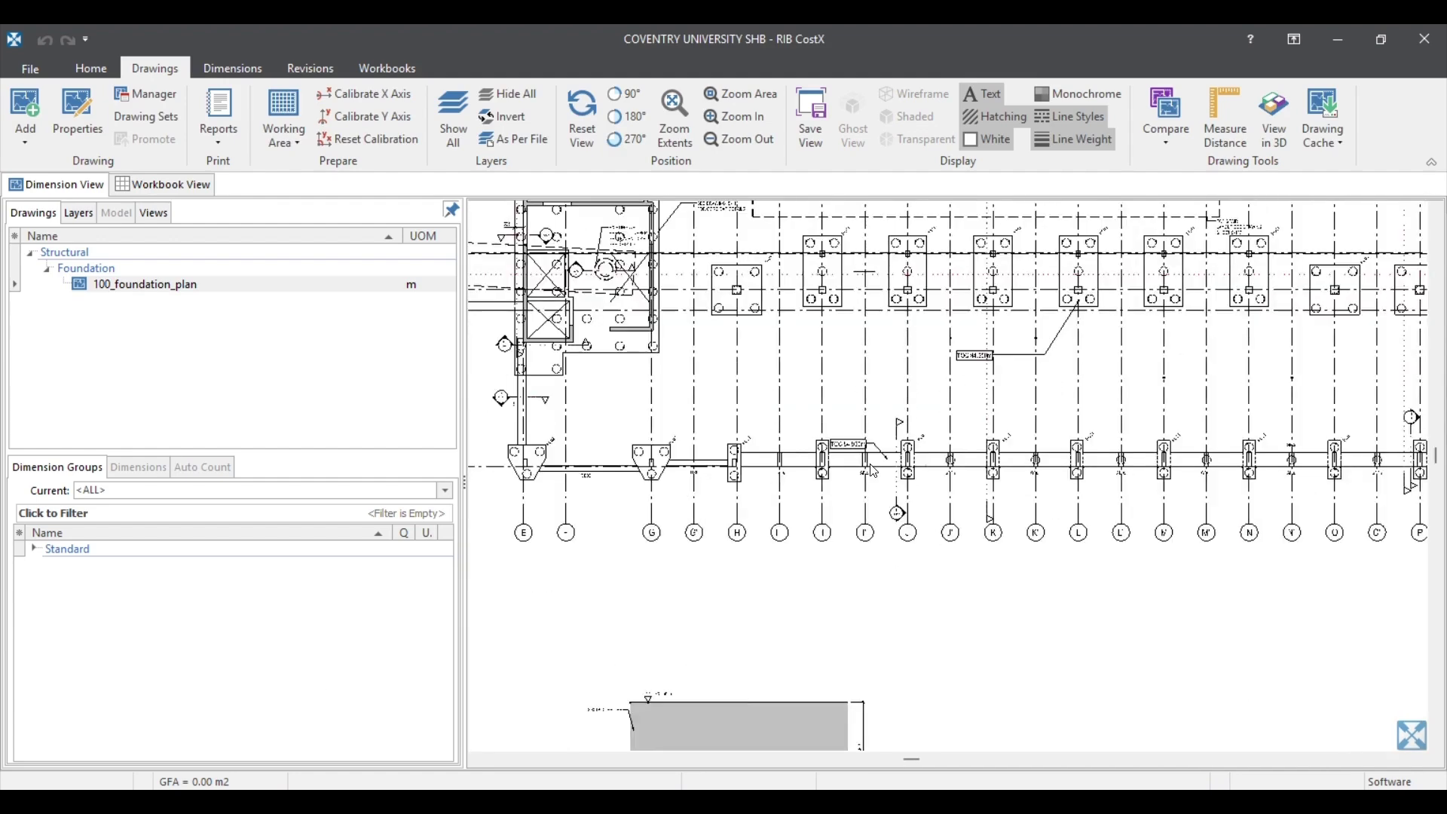
scroll(1010, 466, "down", 2)
scroll(944, 524, "down", 3)
scroll(1017, 403, "up", 4)
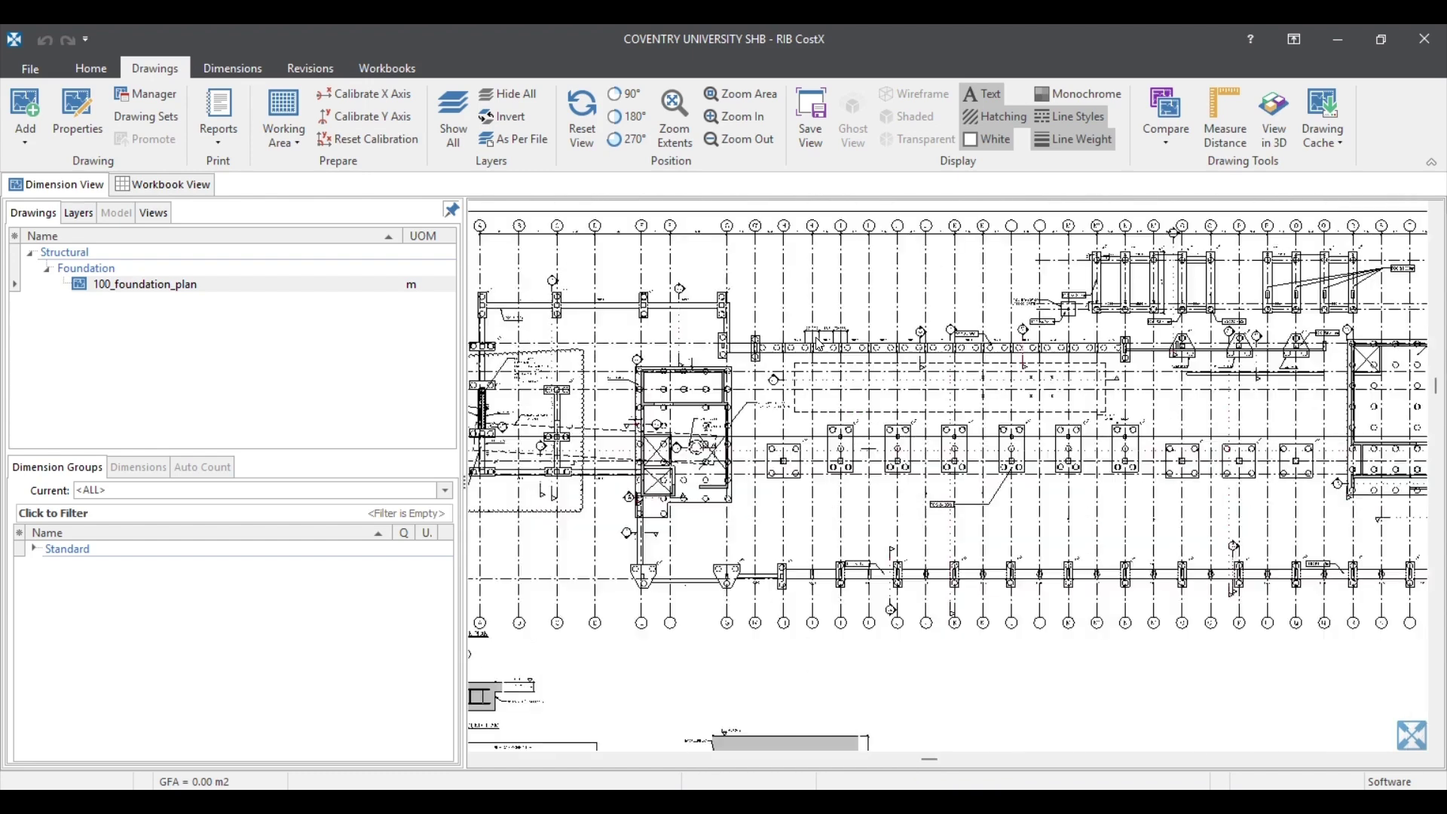
scroll(819, 343, "up", 3)
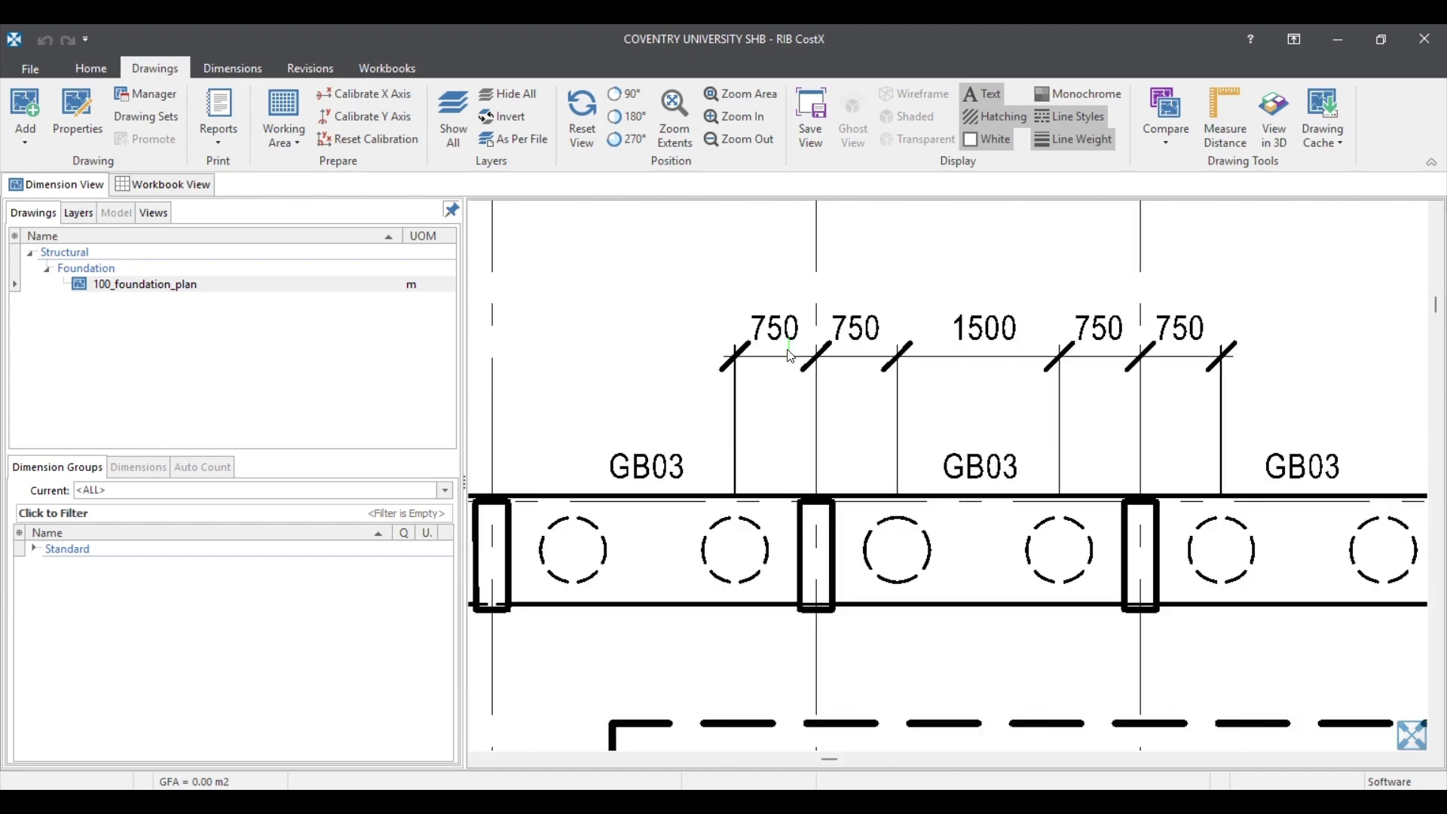
left_click(1075, 143)
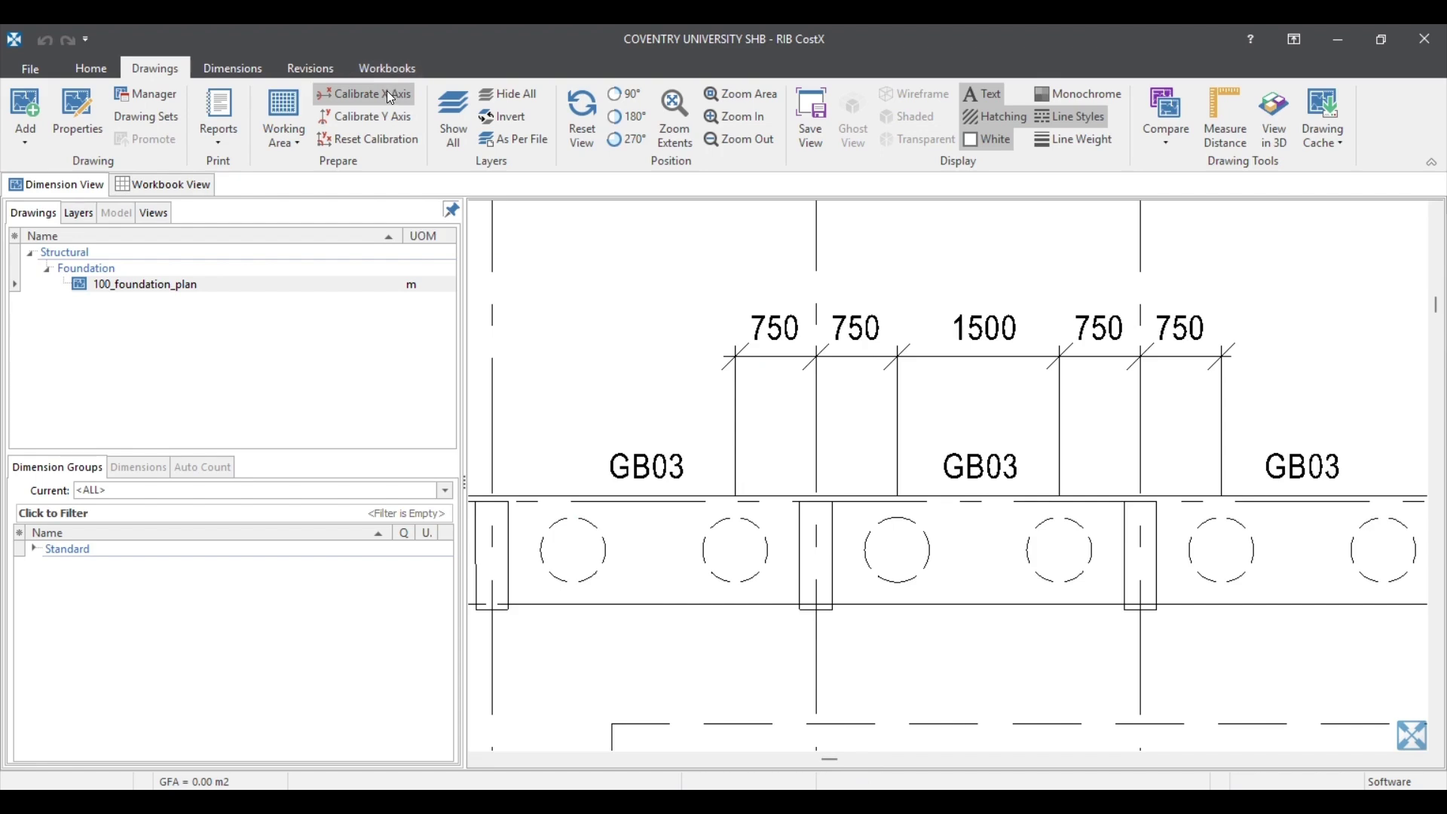
Step: Calibrate the X axis on the first 750 mm dimension with an actual measurement of 0.75 m, without applying the factor to the Y axis
left_click(369, 102)
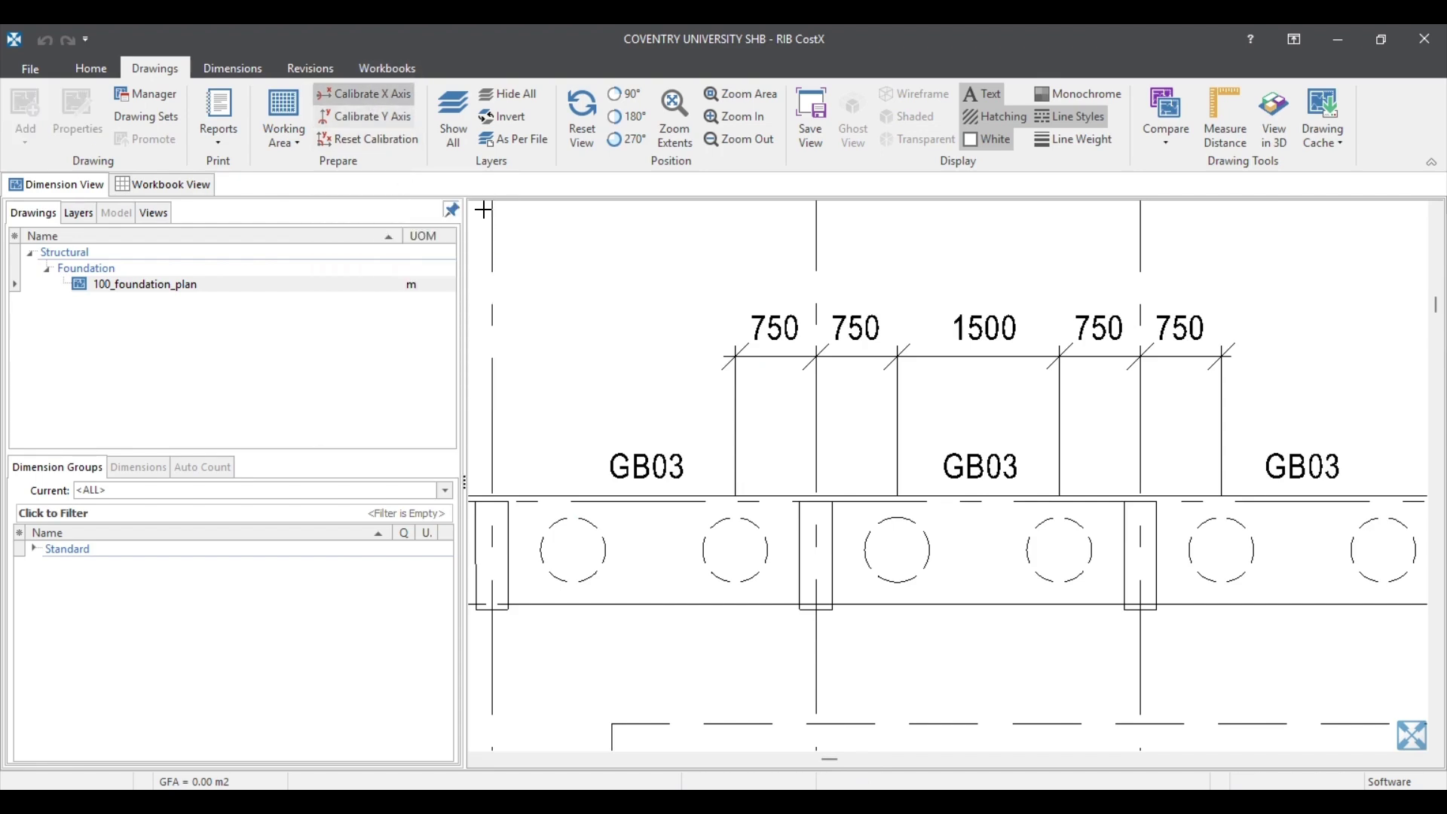
left_click(726, 360)
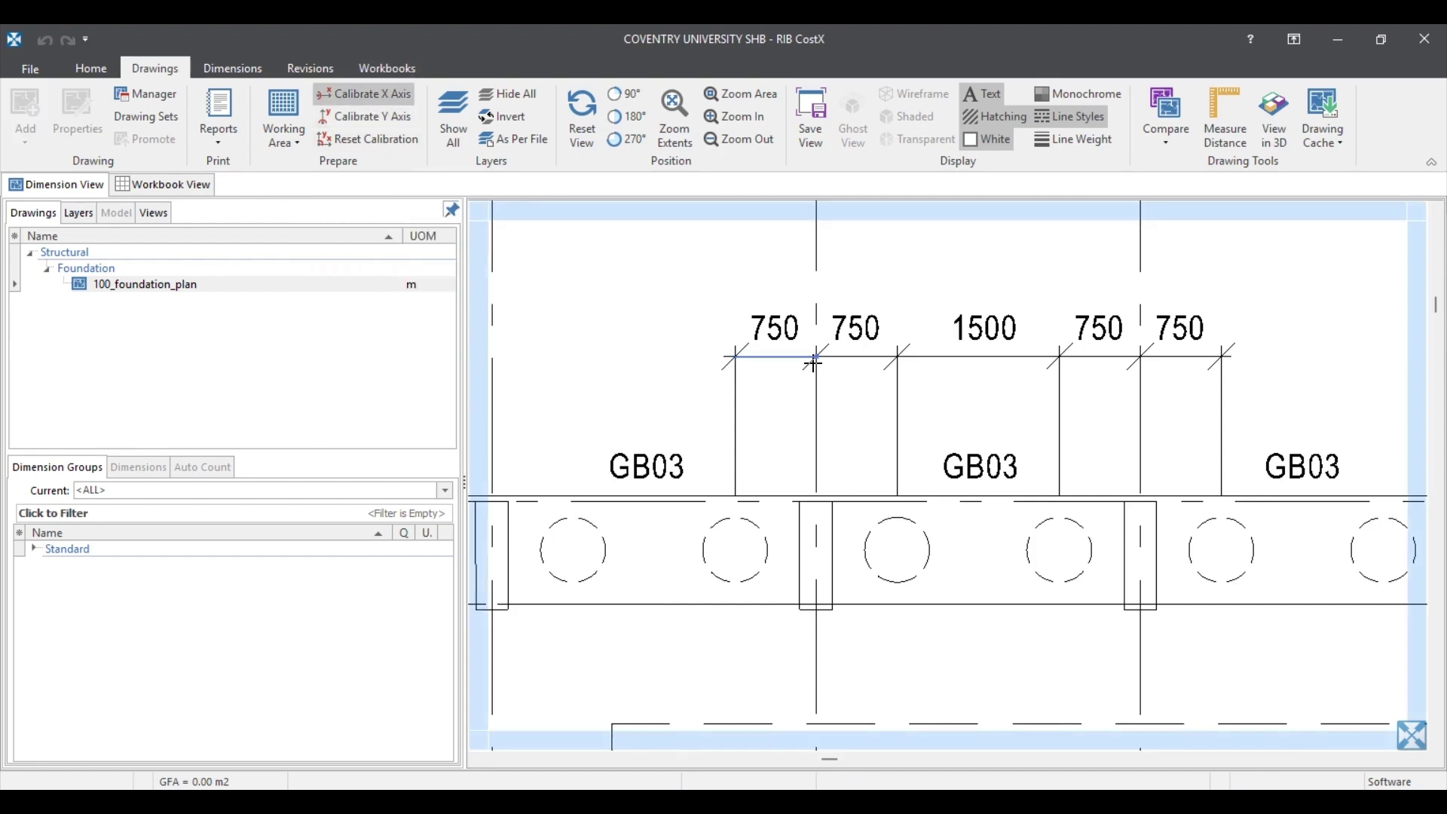
scroll(812, 364, "up", 4)
left_click(831, 331)
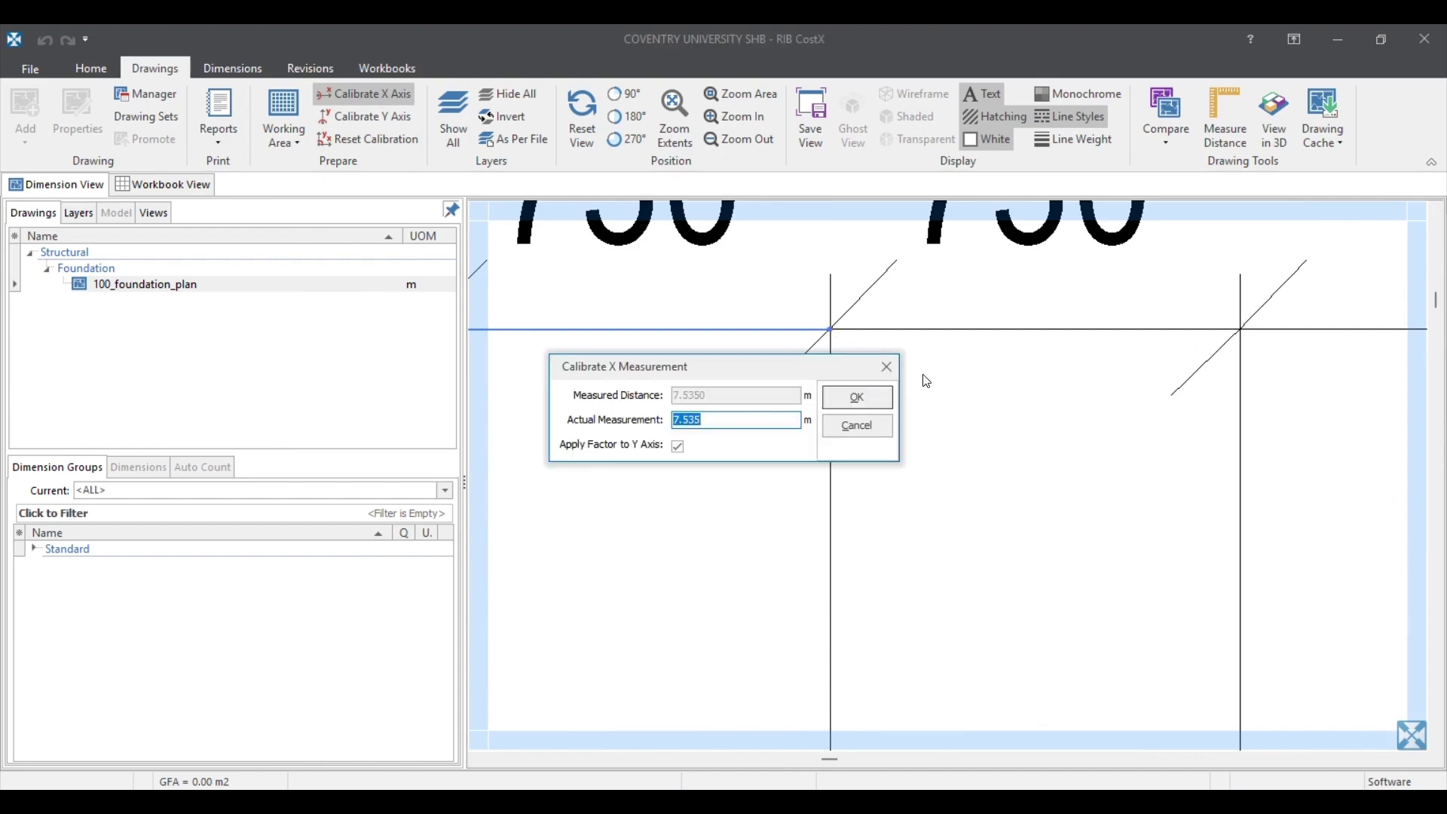
type("0.75")
left_click(678, 446)
left_click(867, 402)
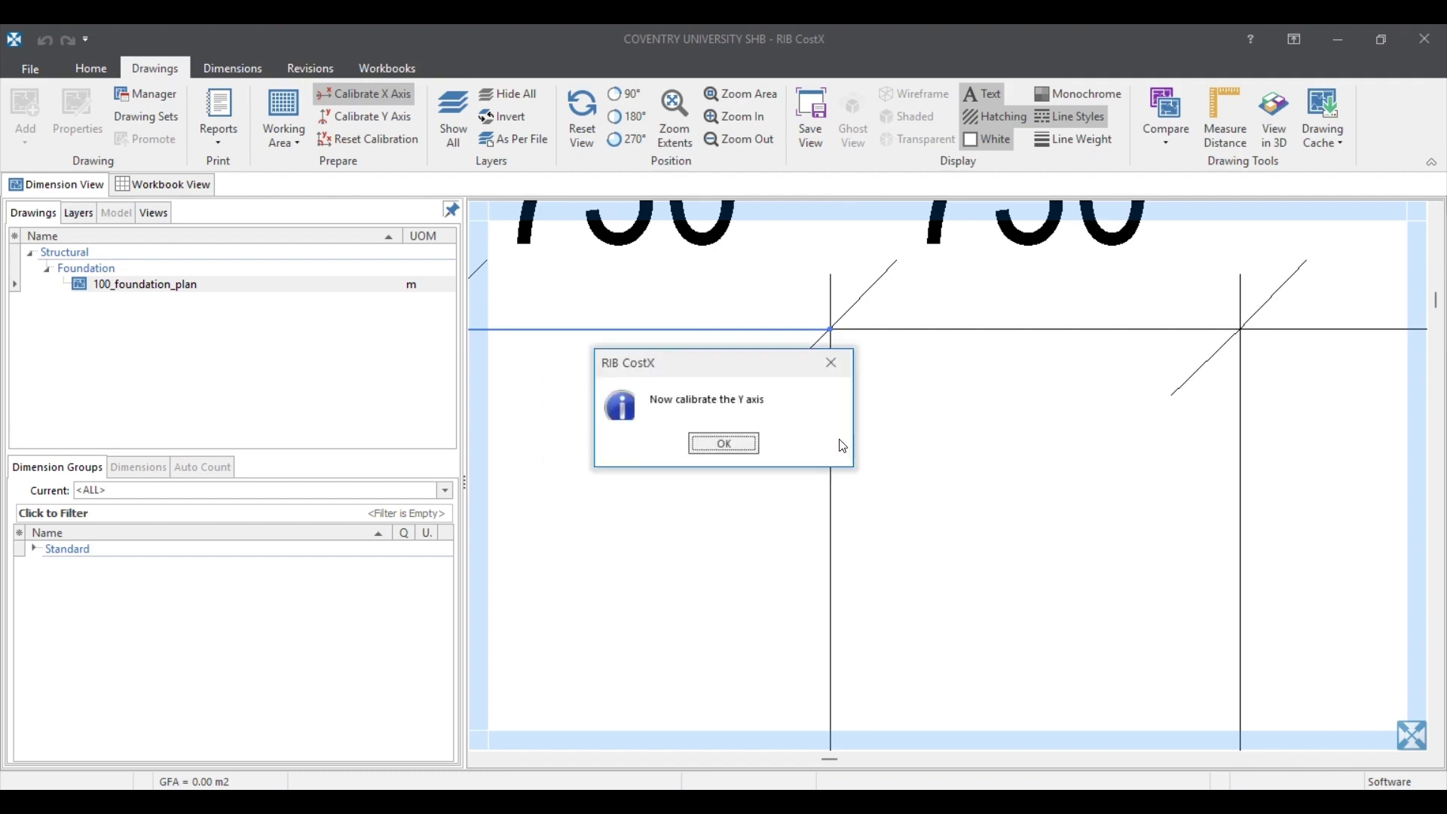
left_click(724, 443)
Step: Check the pile-cap schedule on the foundation plan for the size of pile cap PC01
scroll(1002, 450, "down", 2)
scroll(1000, 450, "down", 7)
scroll(846, 550, "up", 7)
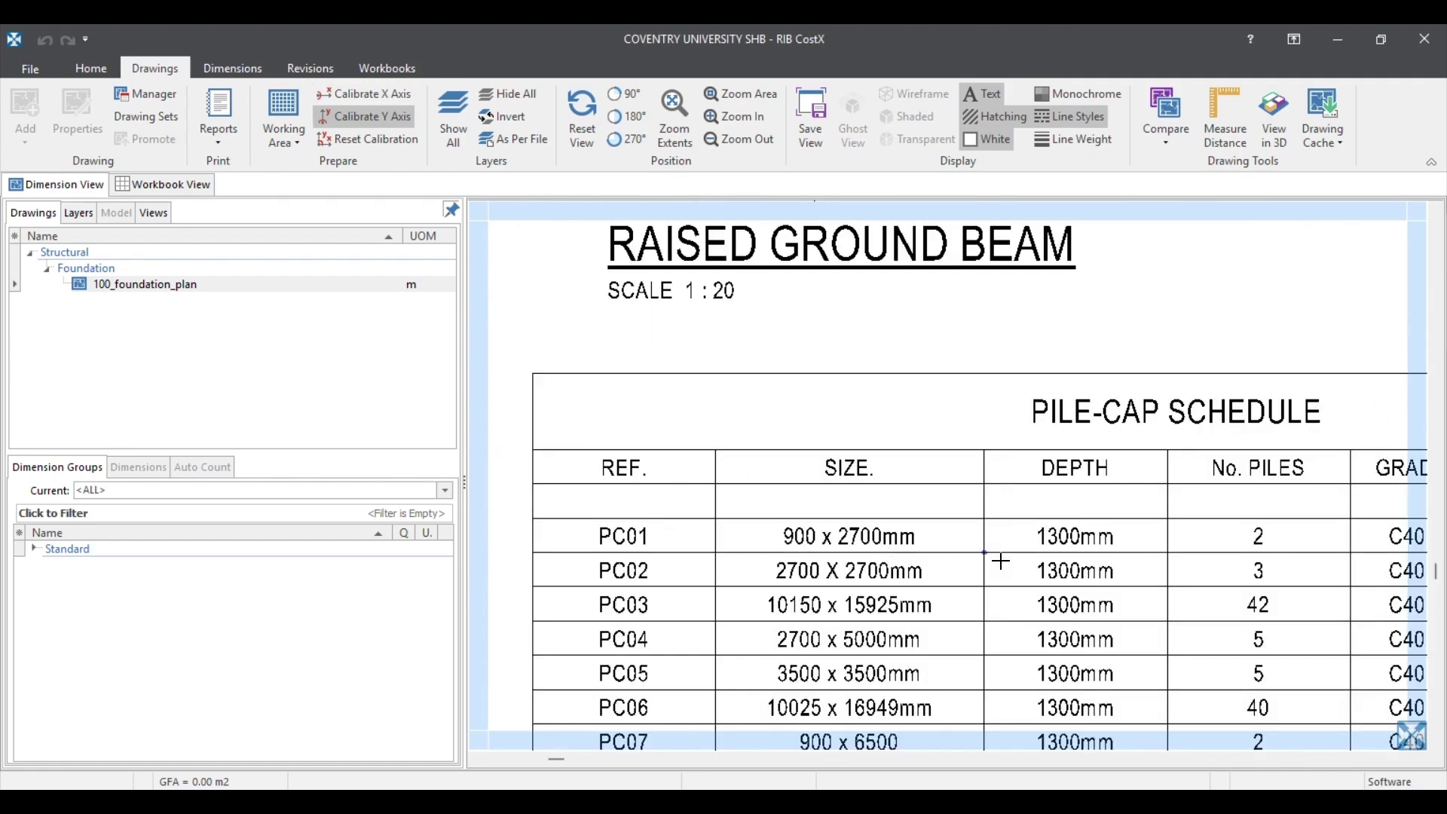
scroll(980, 558, "down", 1)
scroll(859, 561, "up", 1)
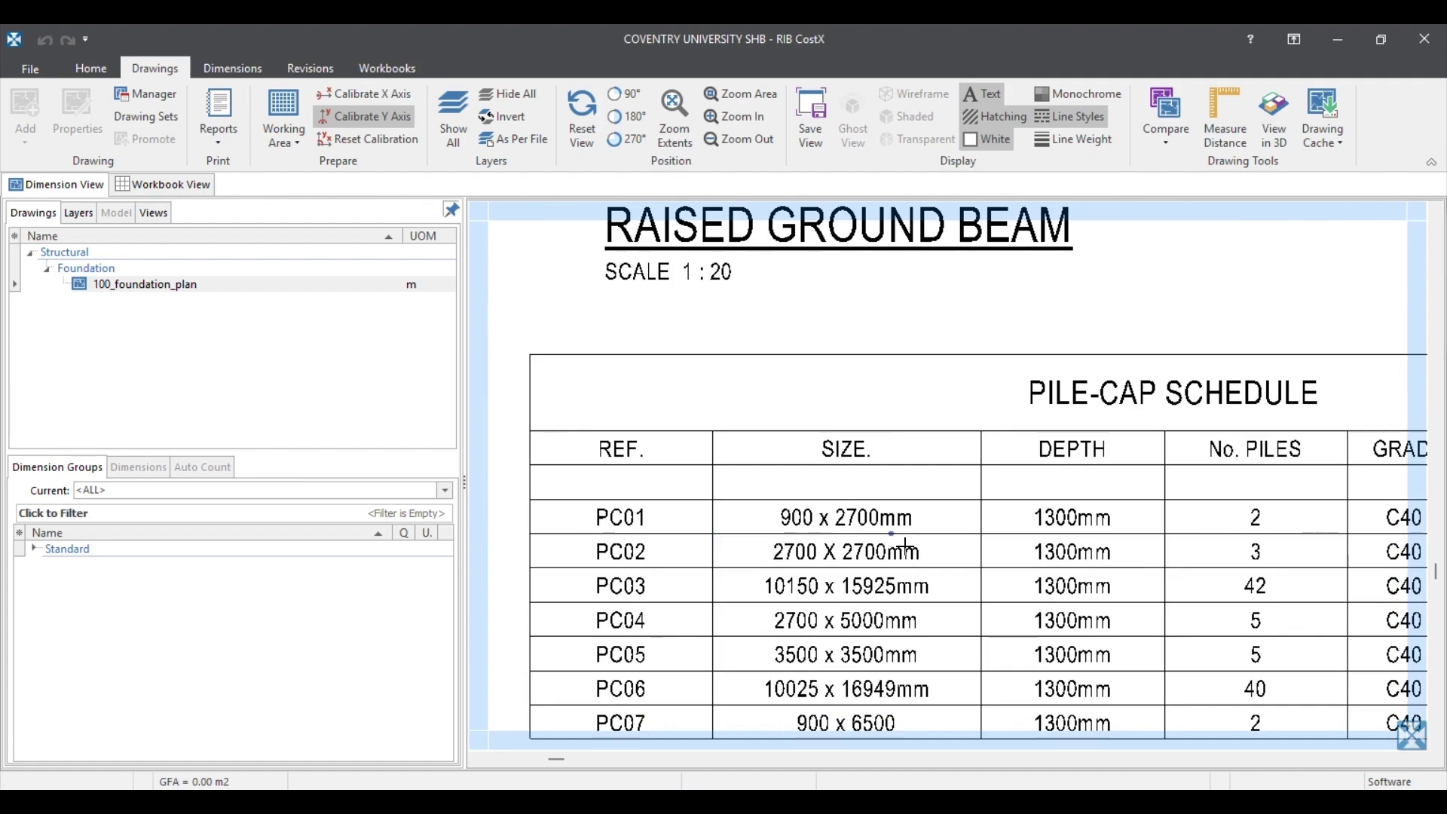
mouse_move(979, 551)
left_mouse_down()
mouse_move(858, 545)
mouse_move(940, 527)
left_mouse_up()
scroll(941, 527, "down", 2)
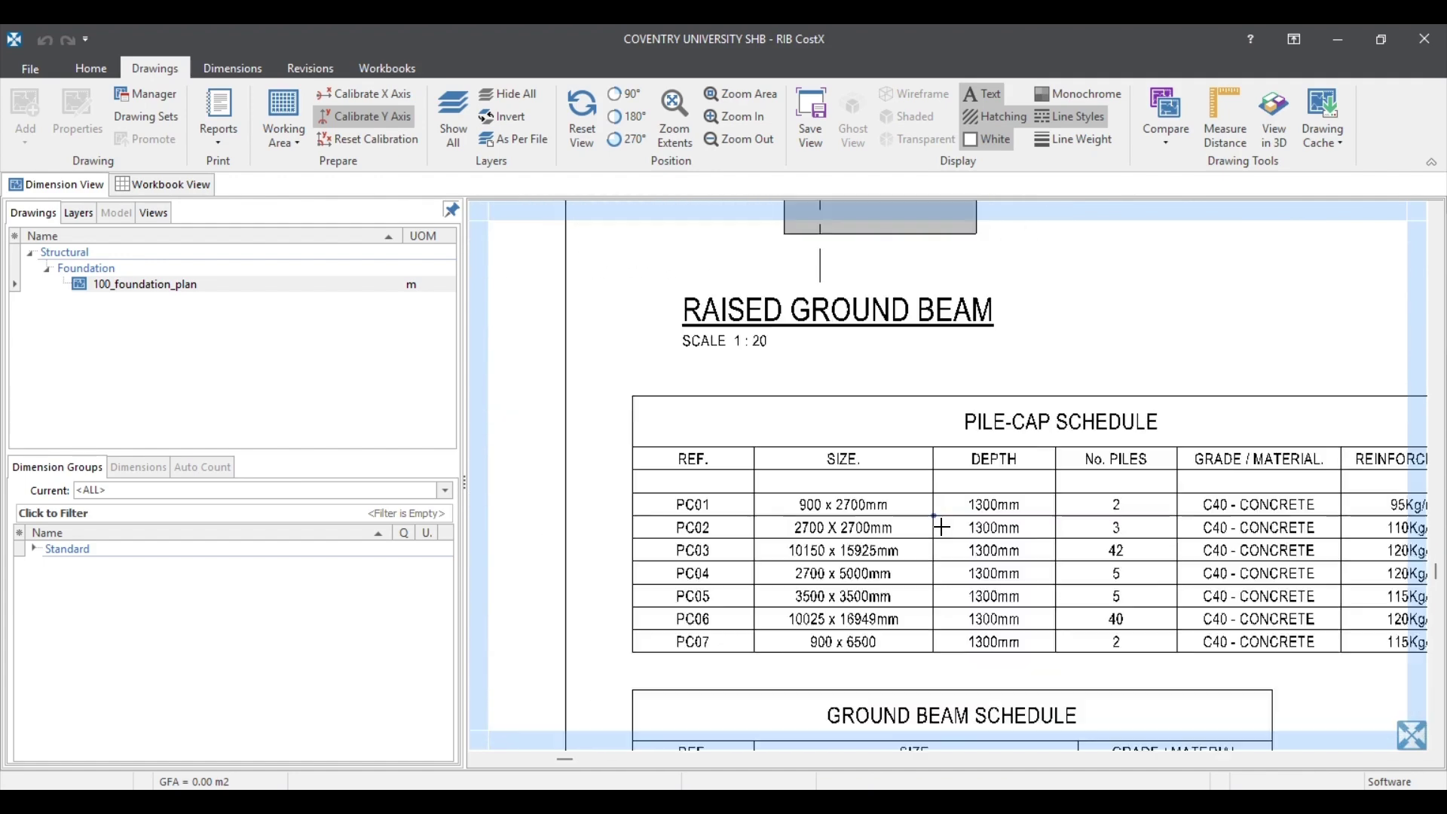
Step: Calibrate the Y axis along the long edge of a PC01 pile cap with an actual measurement of 2.7 m, without applying the factor to X
scroll(1025, 475, "down", 3)
left_click_drag(1121, 376, 1079, 433)
left_click_drag(1155, 314, 1062, 455)
left_click_drag(1122, 350, 1063, 481)
left_click_drag(1161, 289, 1037, 341)
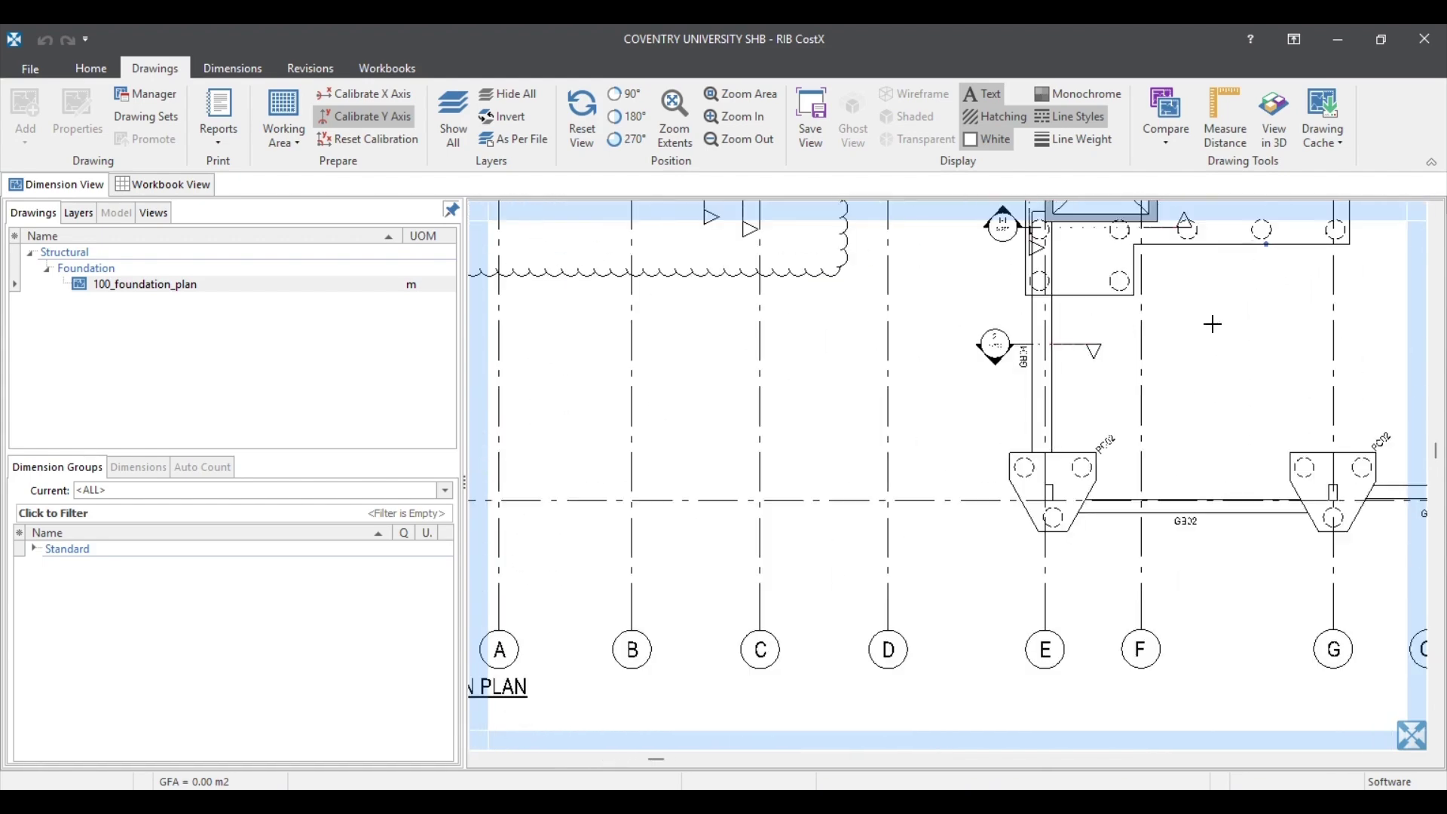
left_click_drag(1246, 294, 1144, 414)
left_click_drag(1233, 365, 867, 445)
scroll(866, 445, "down", 1)
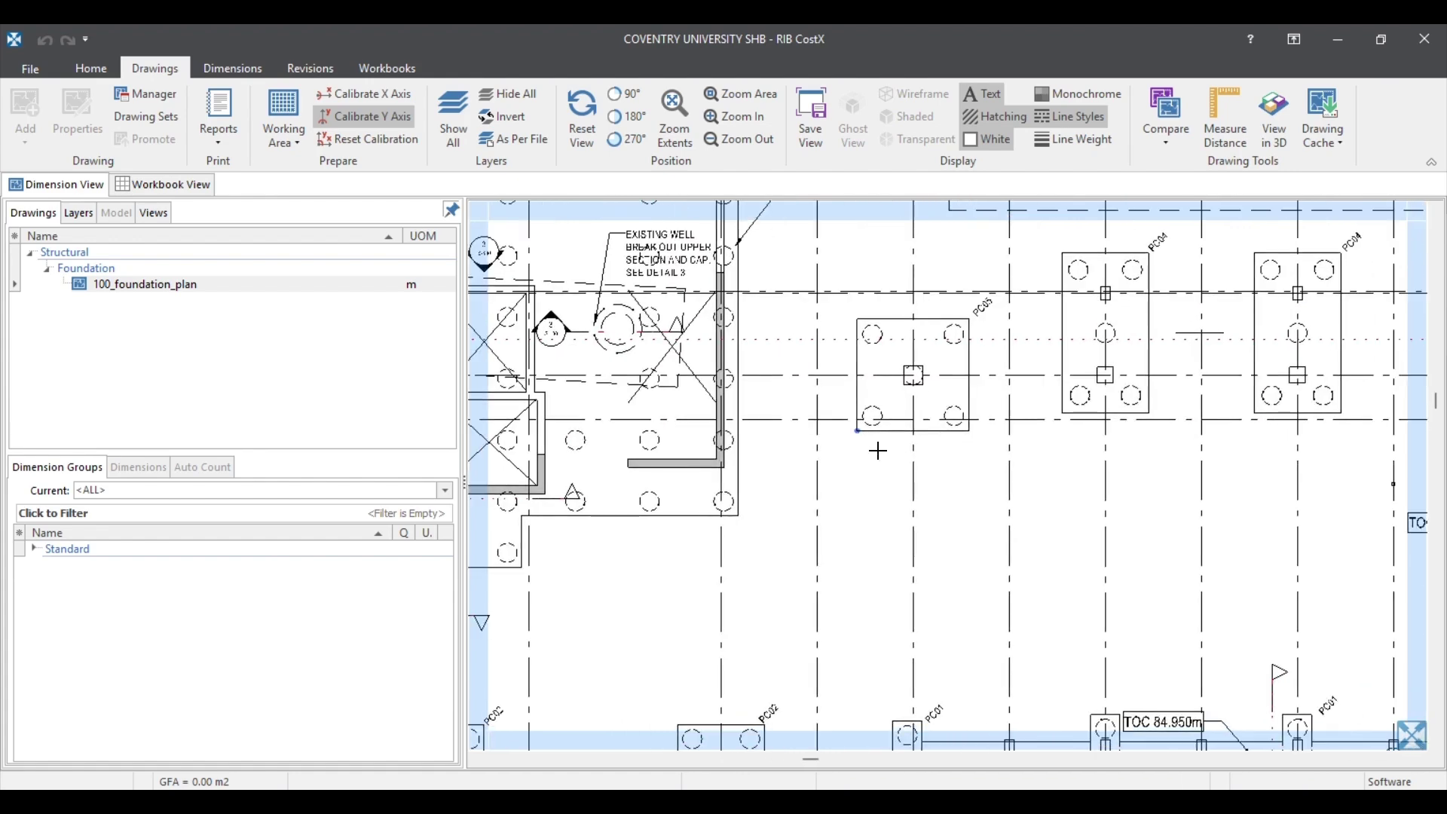
scroll(995, 444, "down", 1)
left_click_drag(1184, 619, 1021, 630)
scroll(1021, 629, "up", 2)
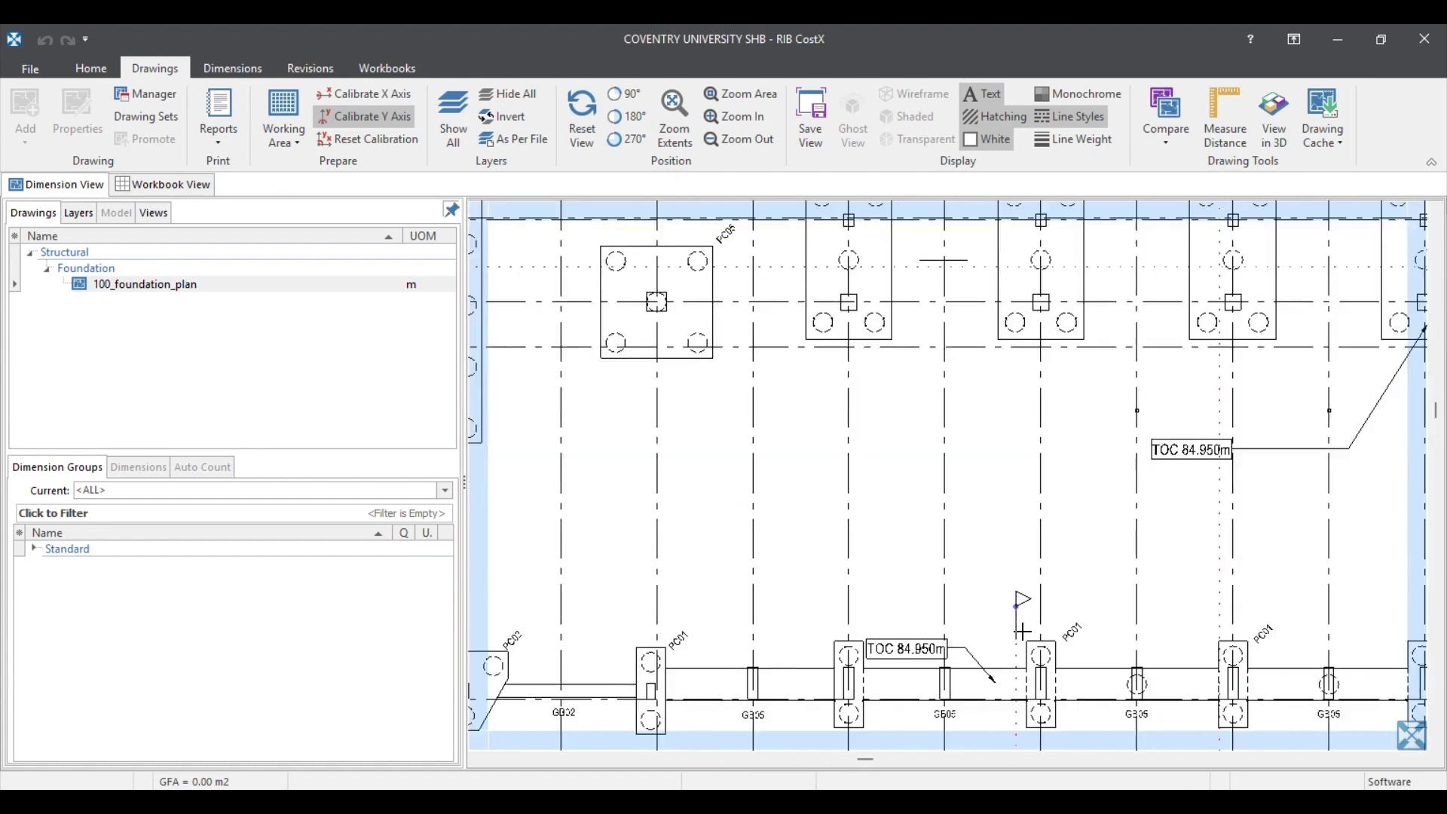
left_click_drag(1102, 647, 1041, 458)
scroll(996, 450, "up", 2)
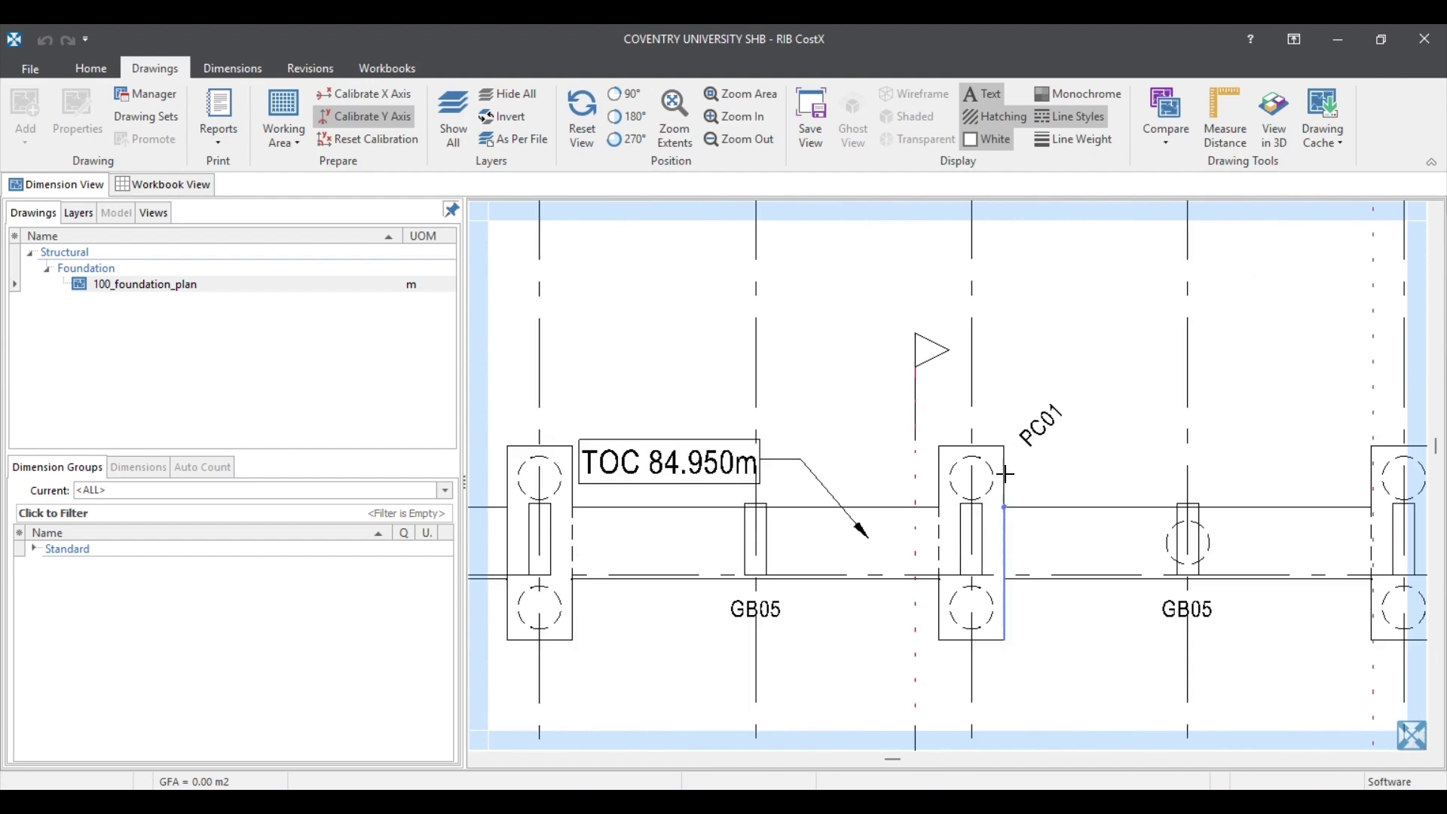
left_click(1004, 446)
type("2.7")
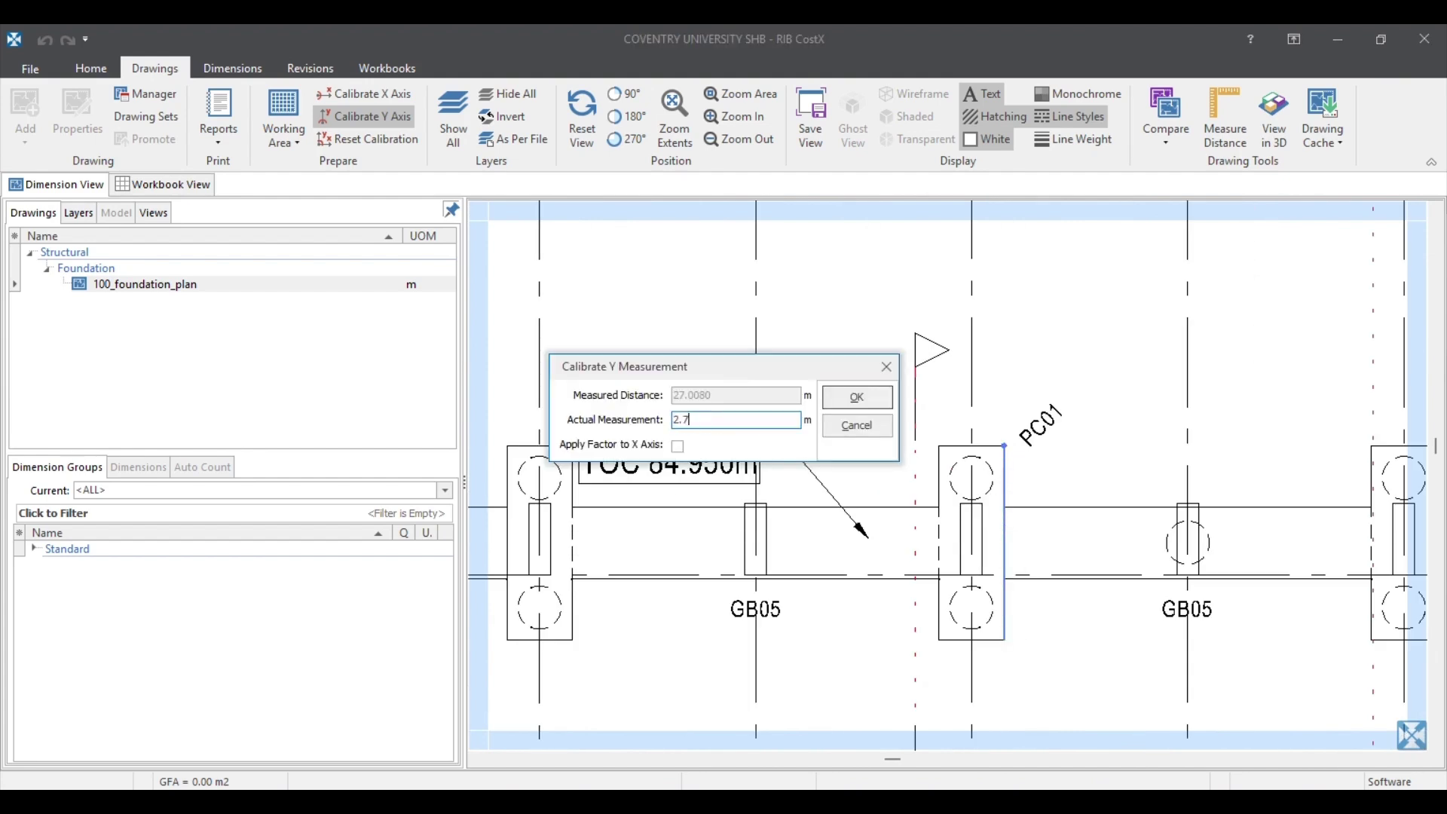
left_click(827, 403)
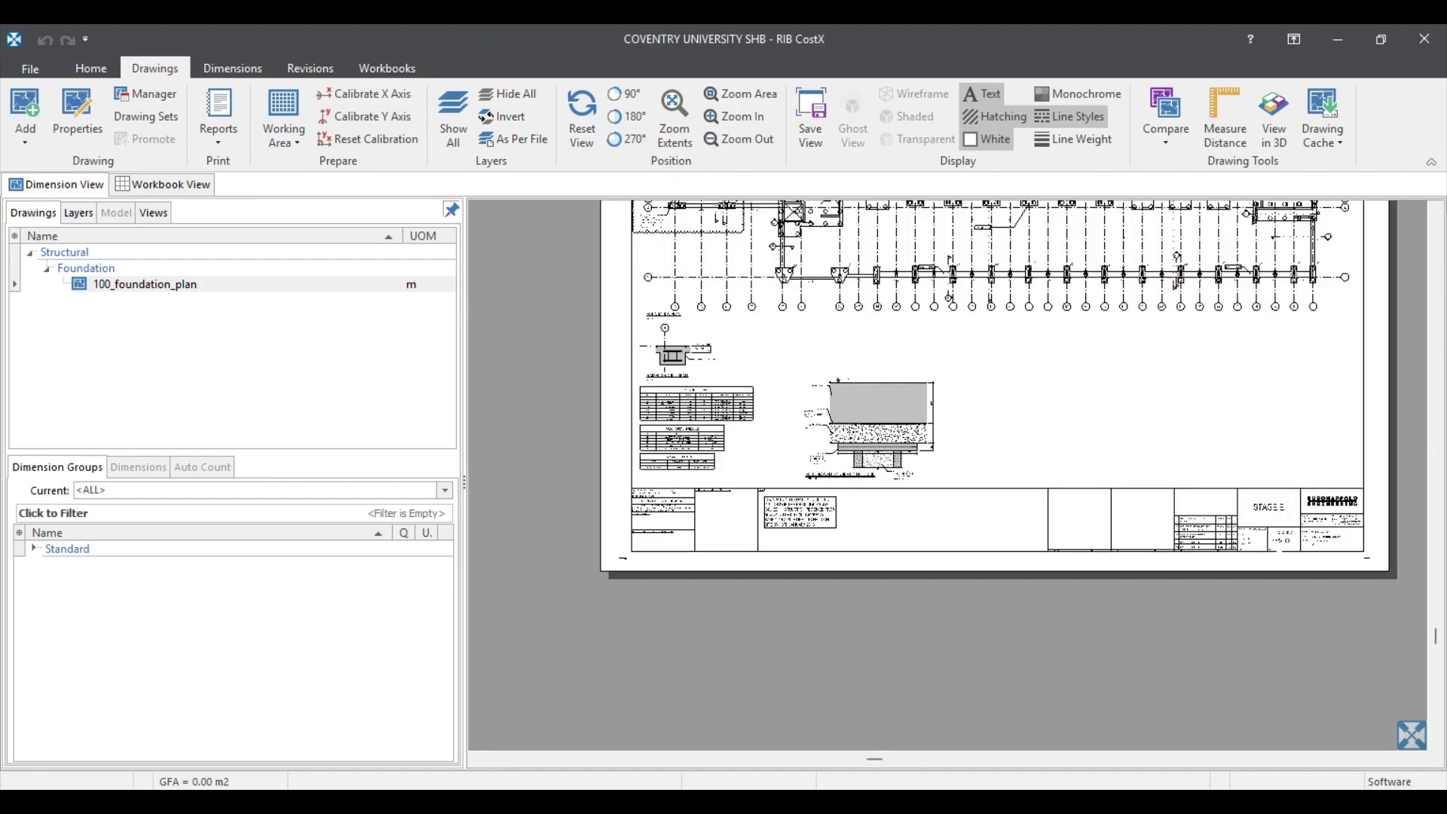
Step: Measure the width of the PC01 pile cap beside the GB02 beam to check the calibration
scroll(894, 746, "up", 1)
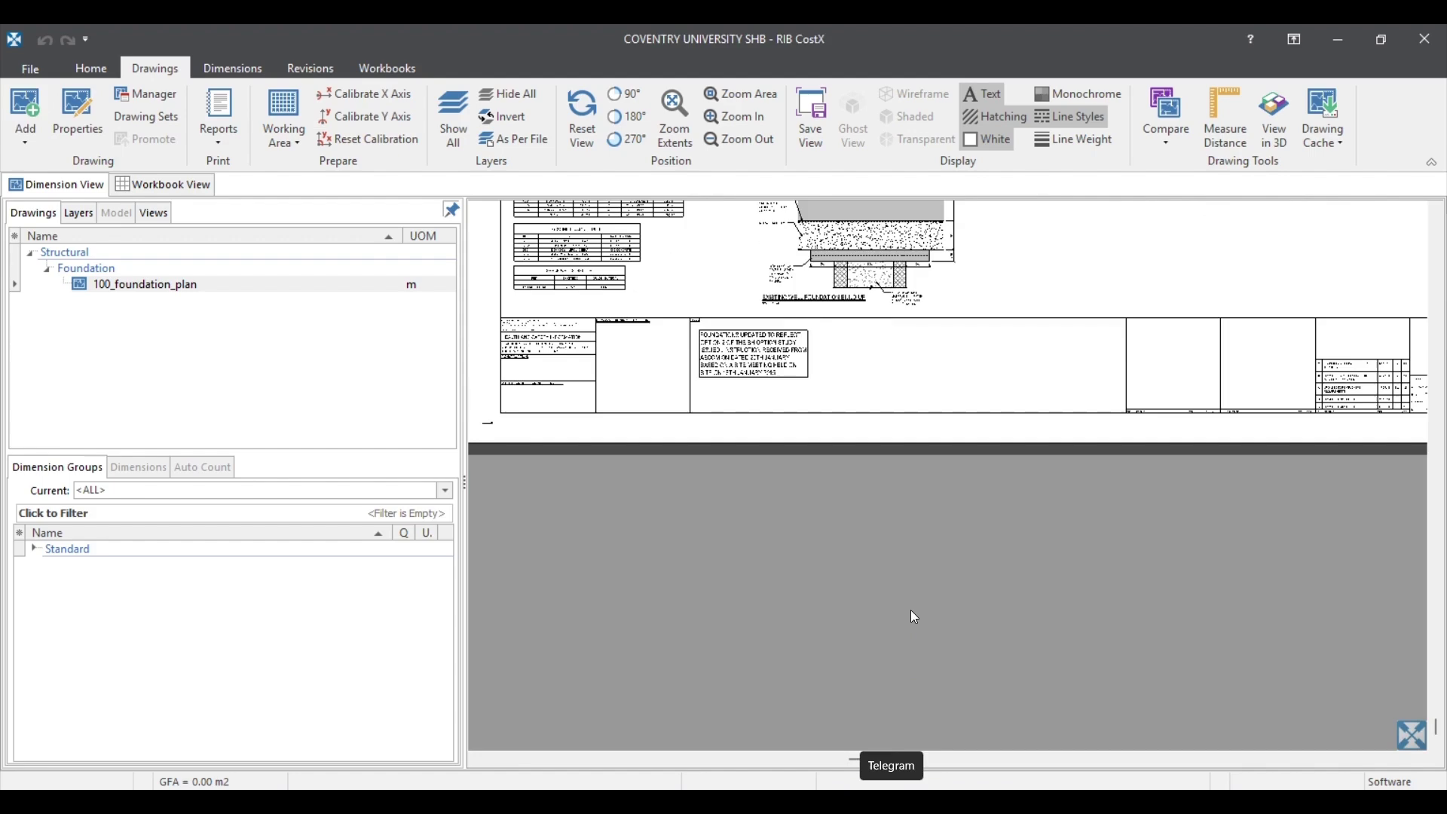
scroll(914, 619, "down", 1)
scroll(909, 412, "down", 1)
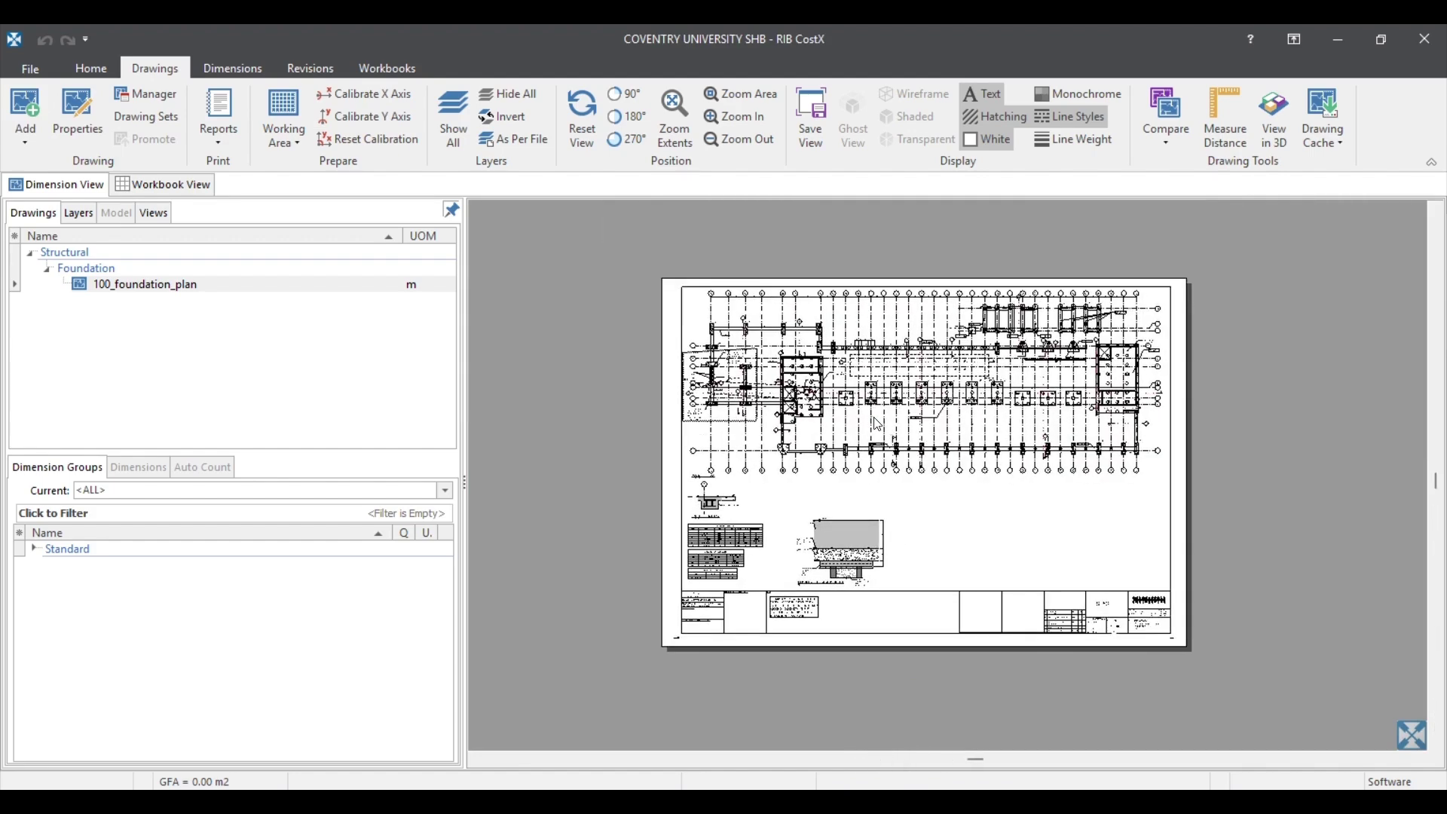
scroll(877, 424, "up", 6)
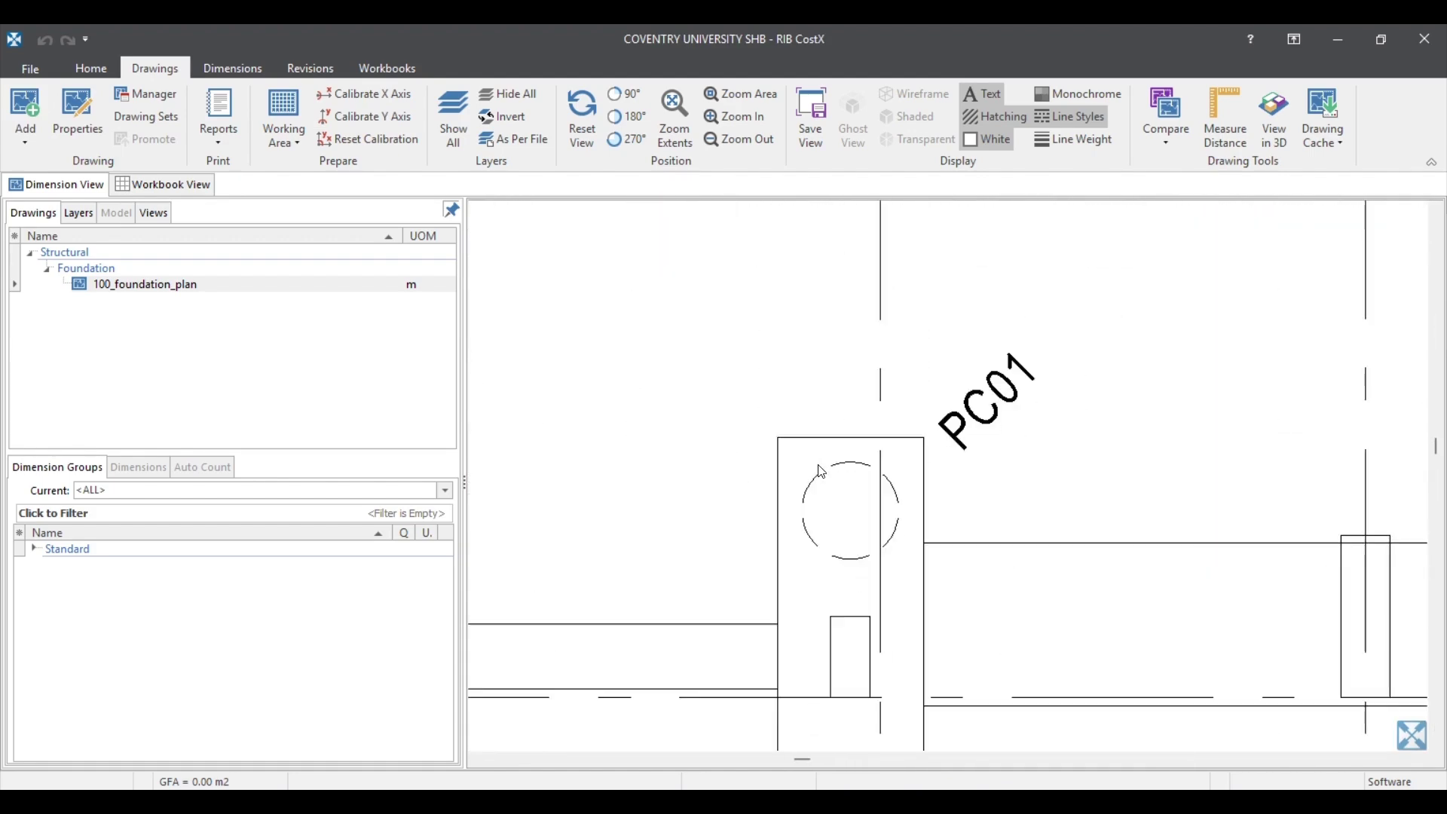
key("m")
left_click(784, 446)
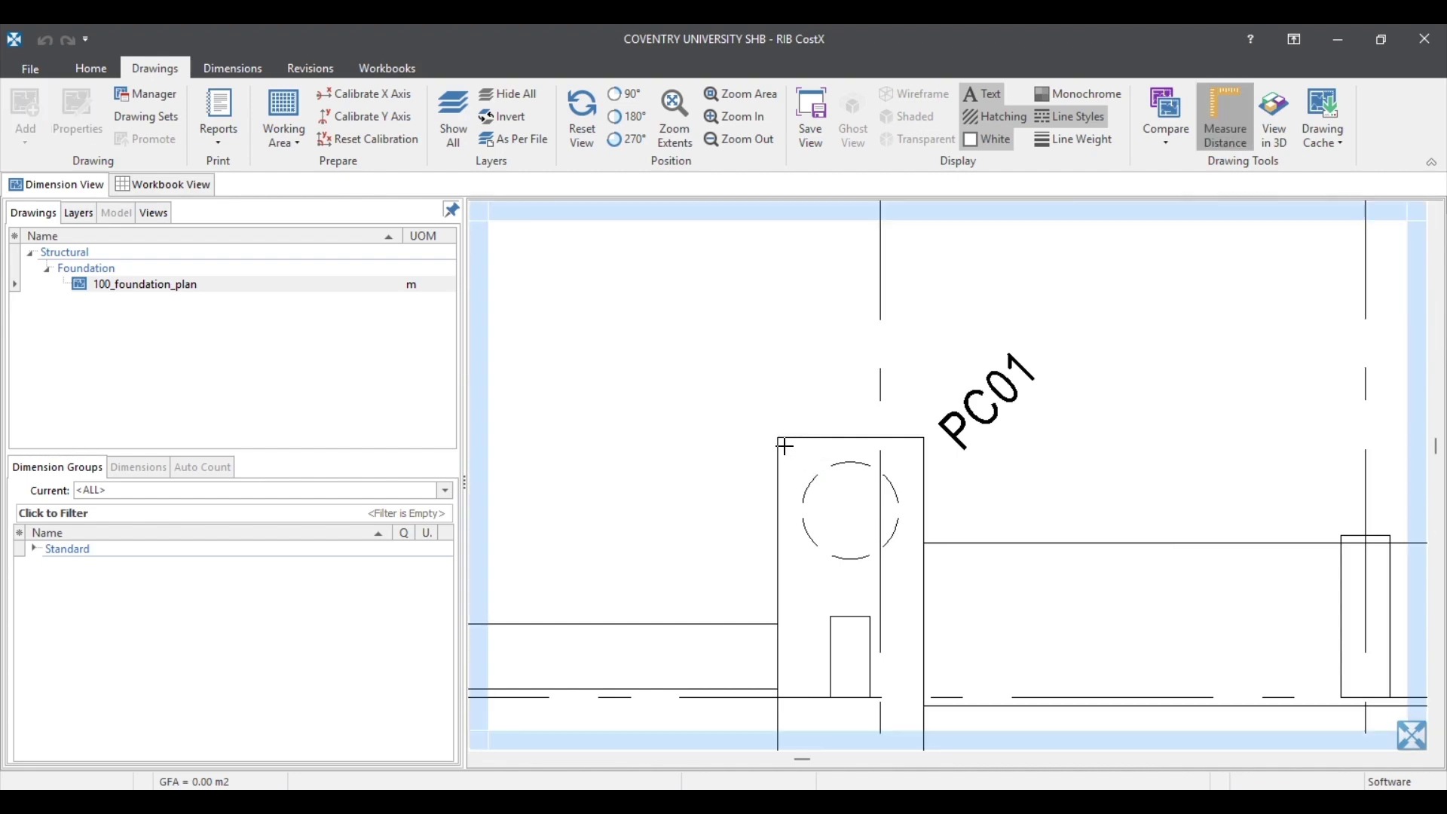
left_click(926, 441)
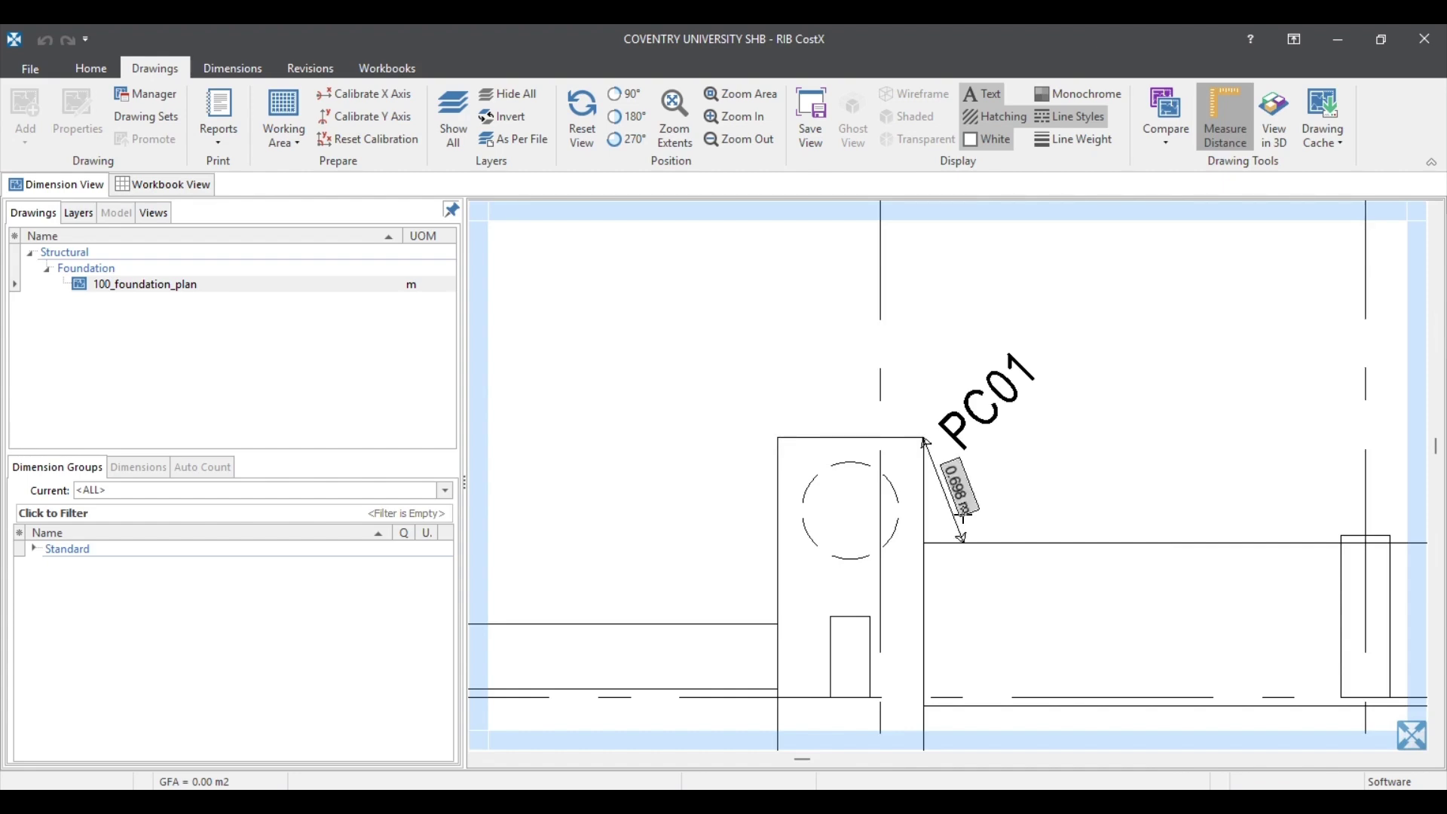
key("Escape")
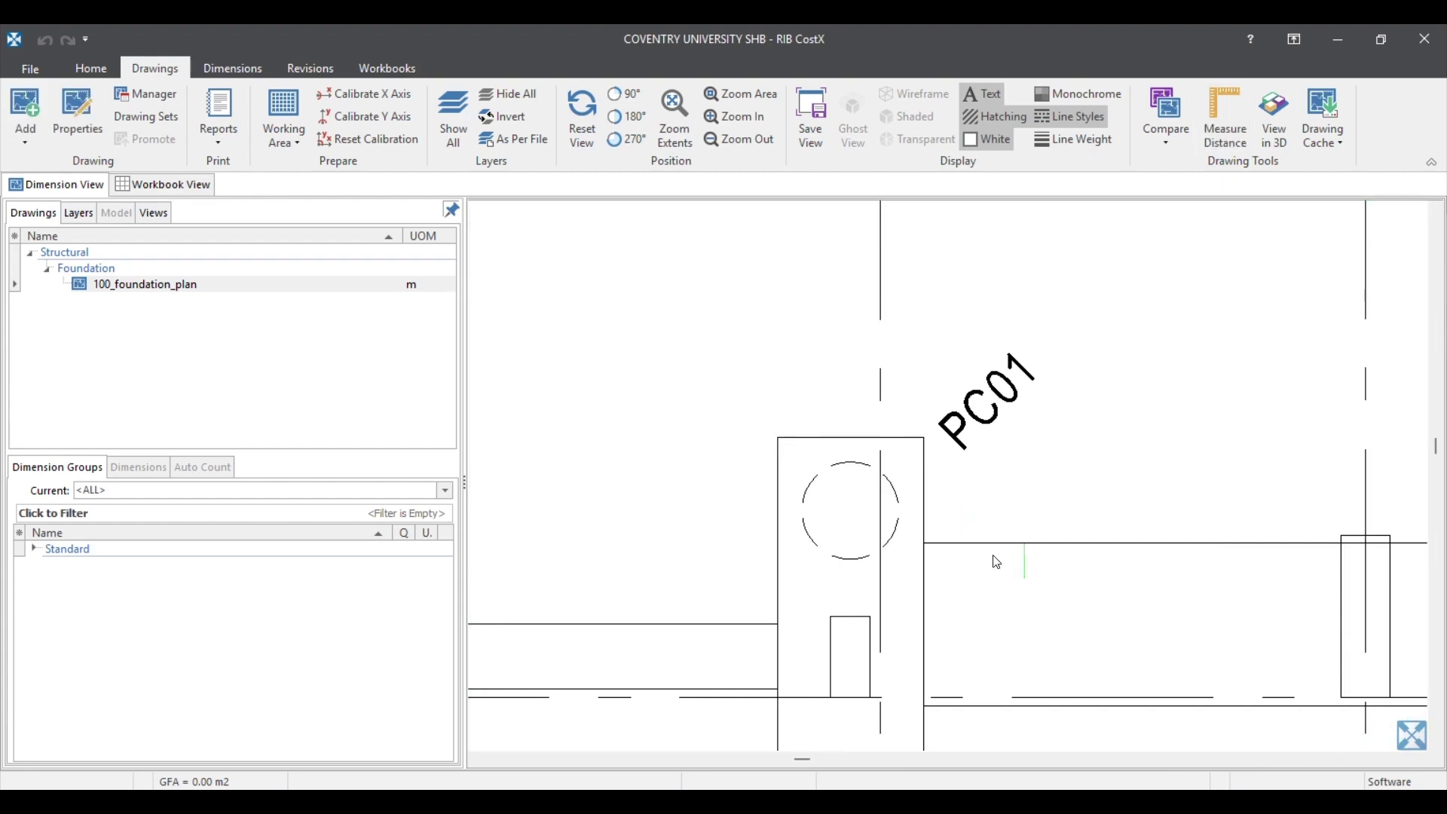
Step: Reset the foundation plan's existing calibration so that its axes can be calibrated again
scroll(958, 662, "down", 3)
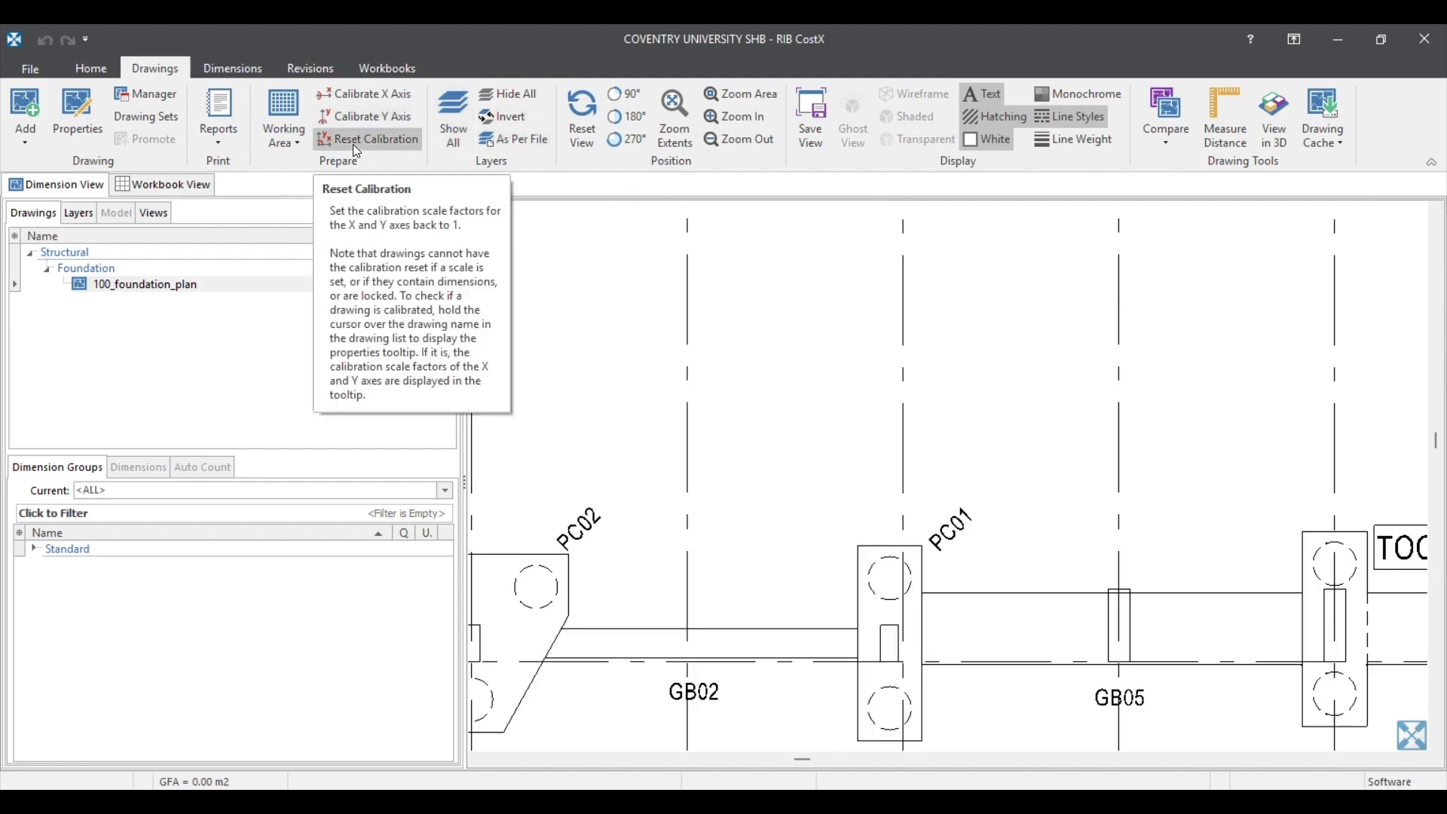
left_click(359, 93)
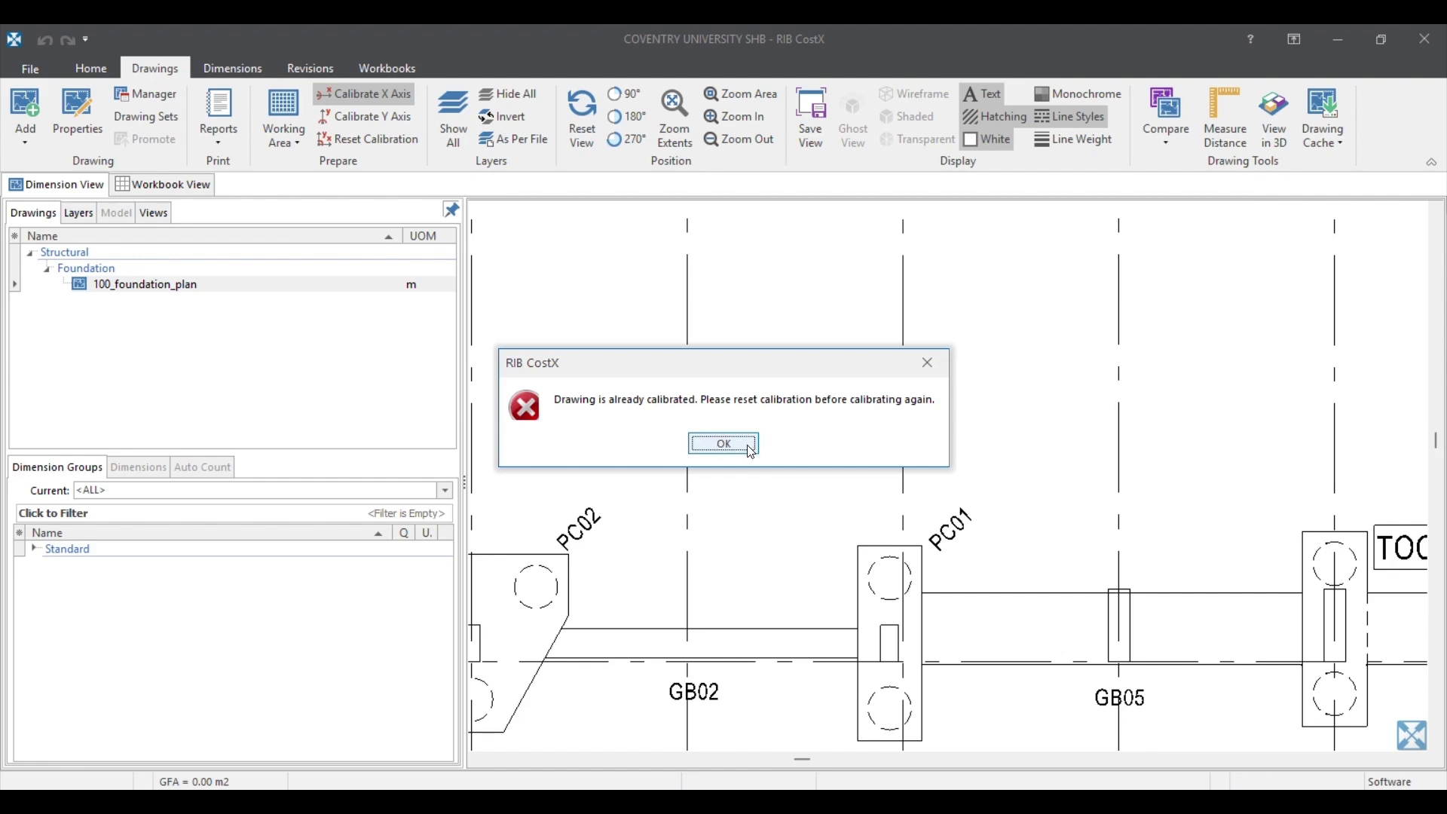
left_click(724, 443)
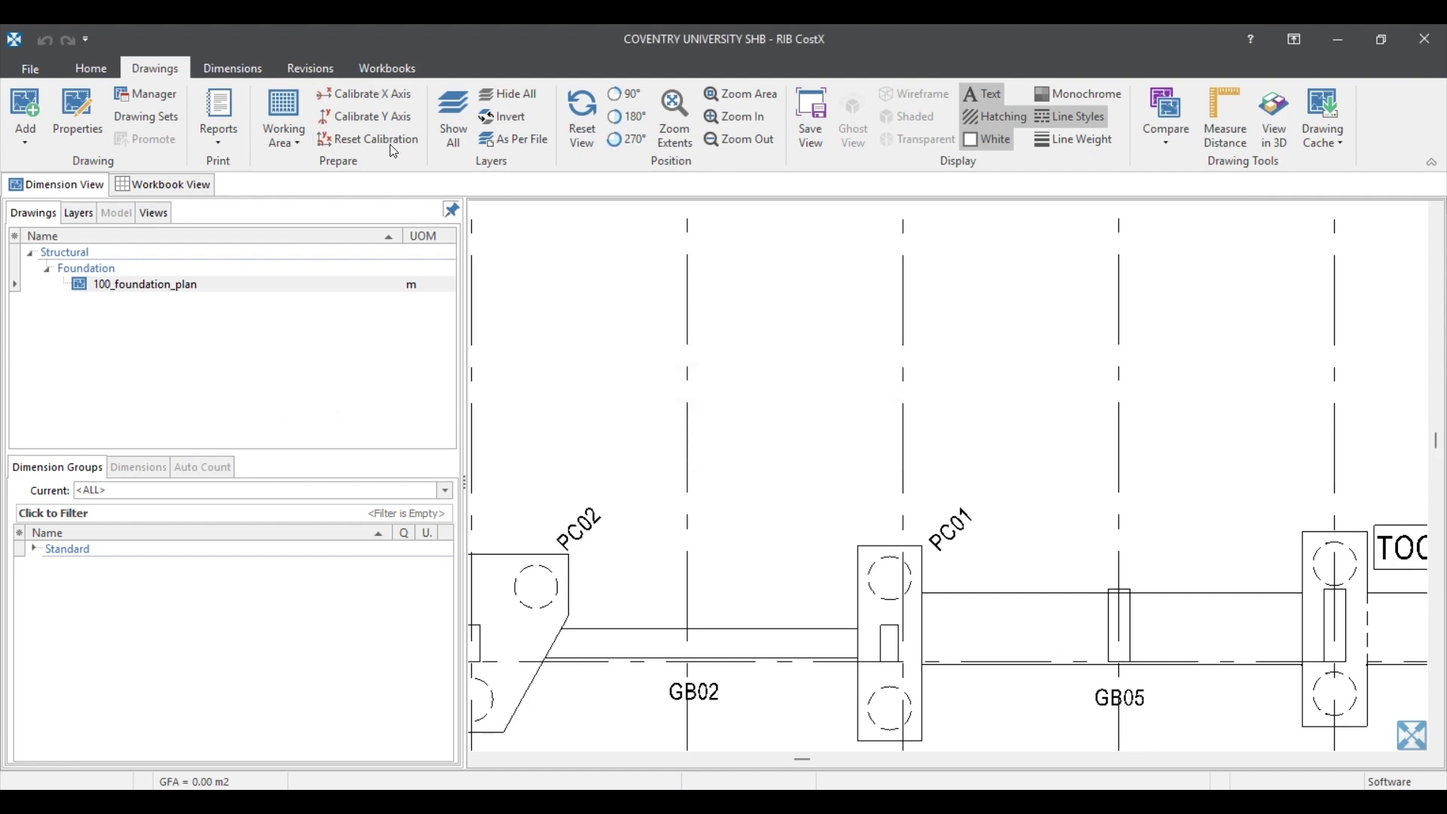
left_click(355, 147)
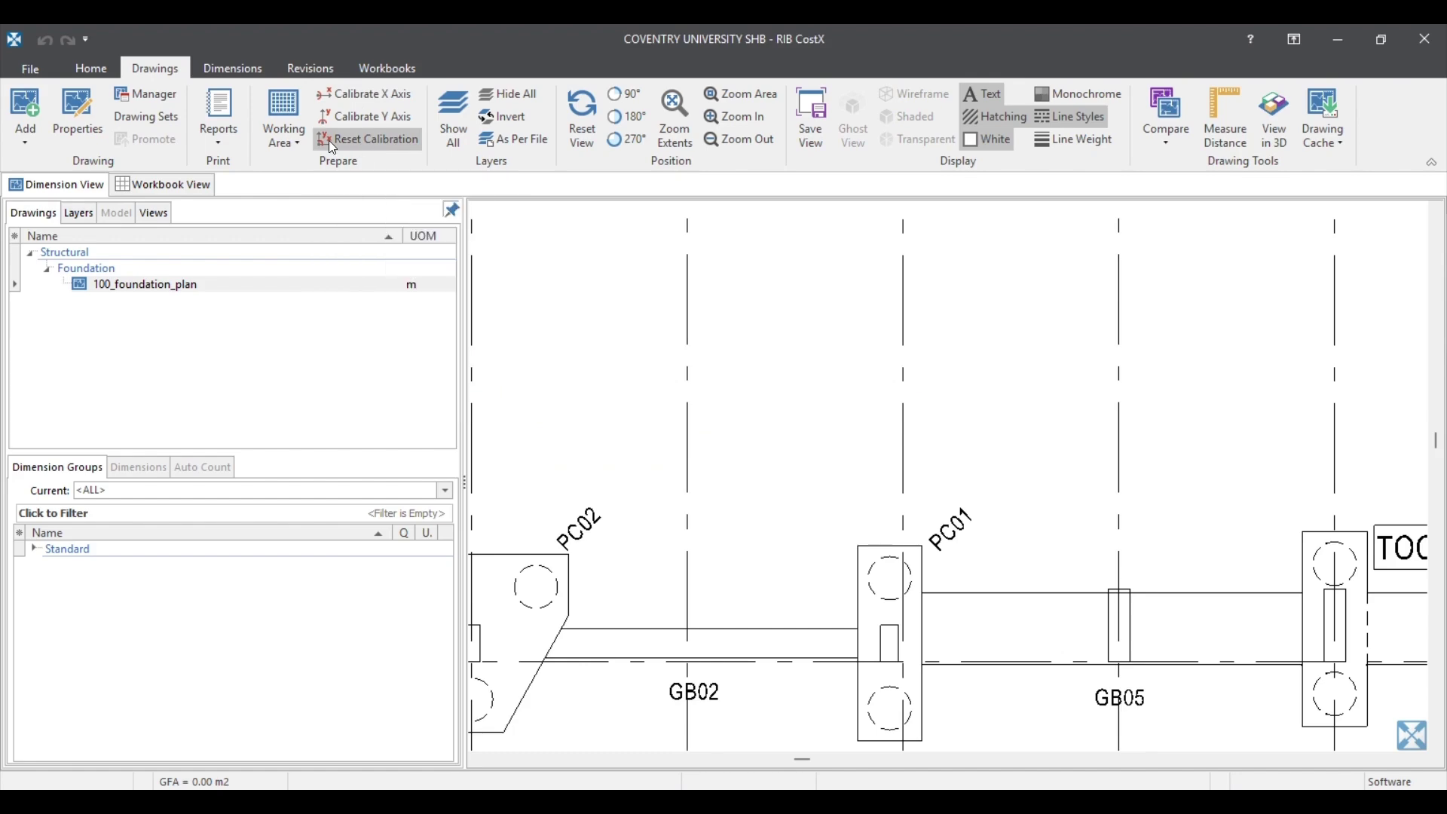
Step: Calibrate the X axis on the 6000 mm dimension between grid lines F and G with an actual measurement of 6 m
left_click(353, 95)
scroll(825, 313, "up", 5)
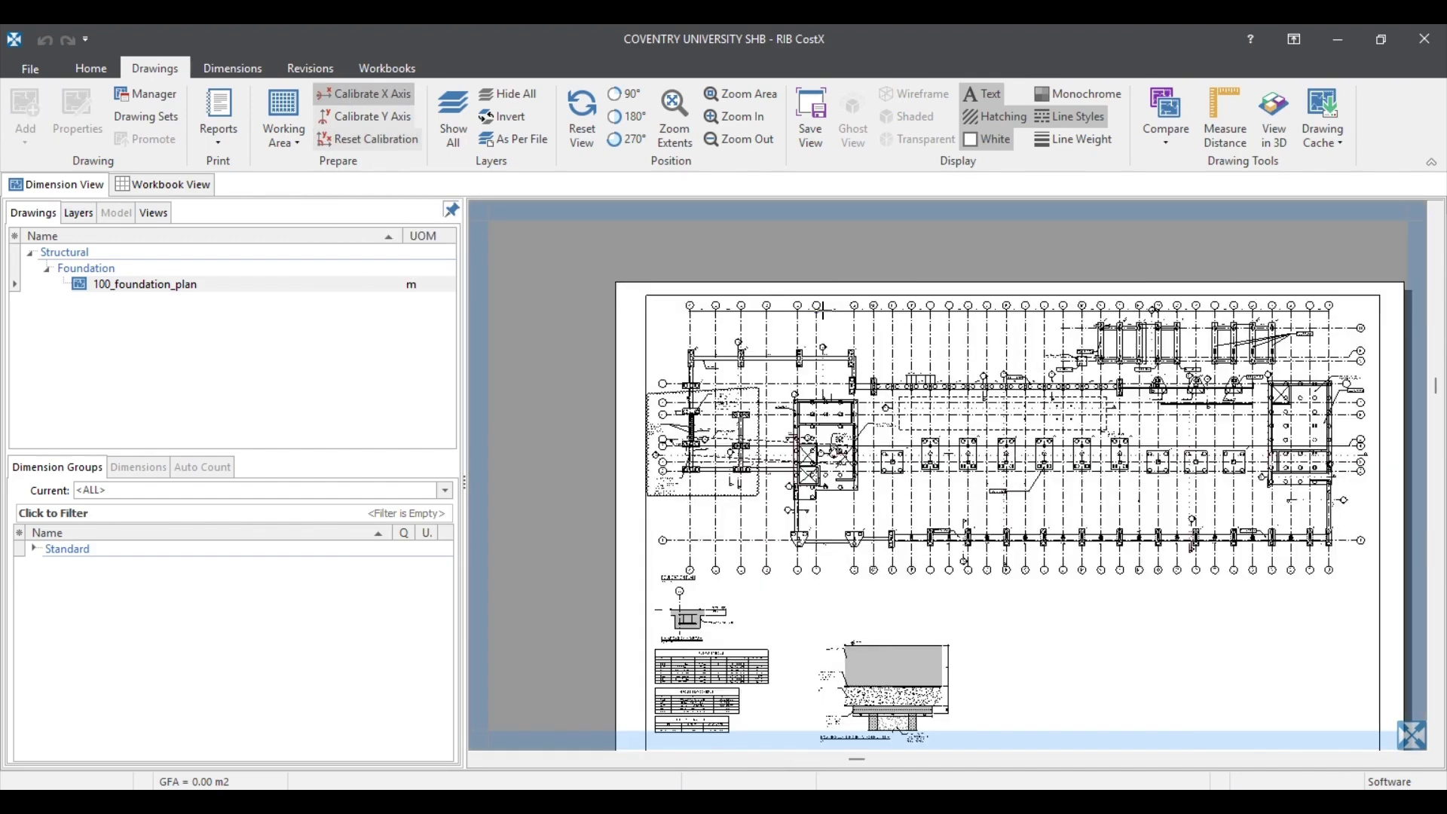
scroll(820, 307, "up", 5)
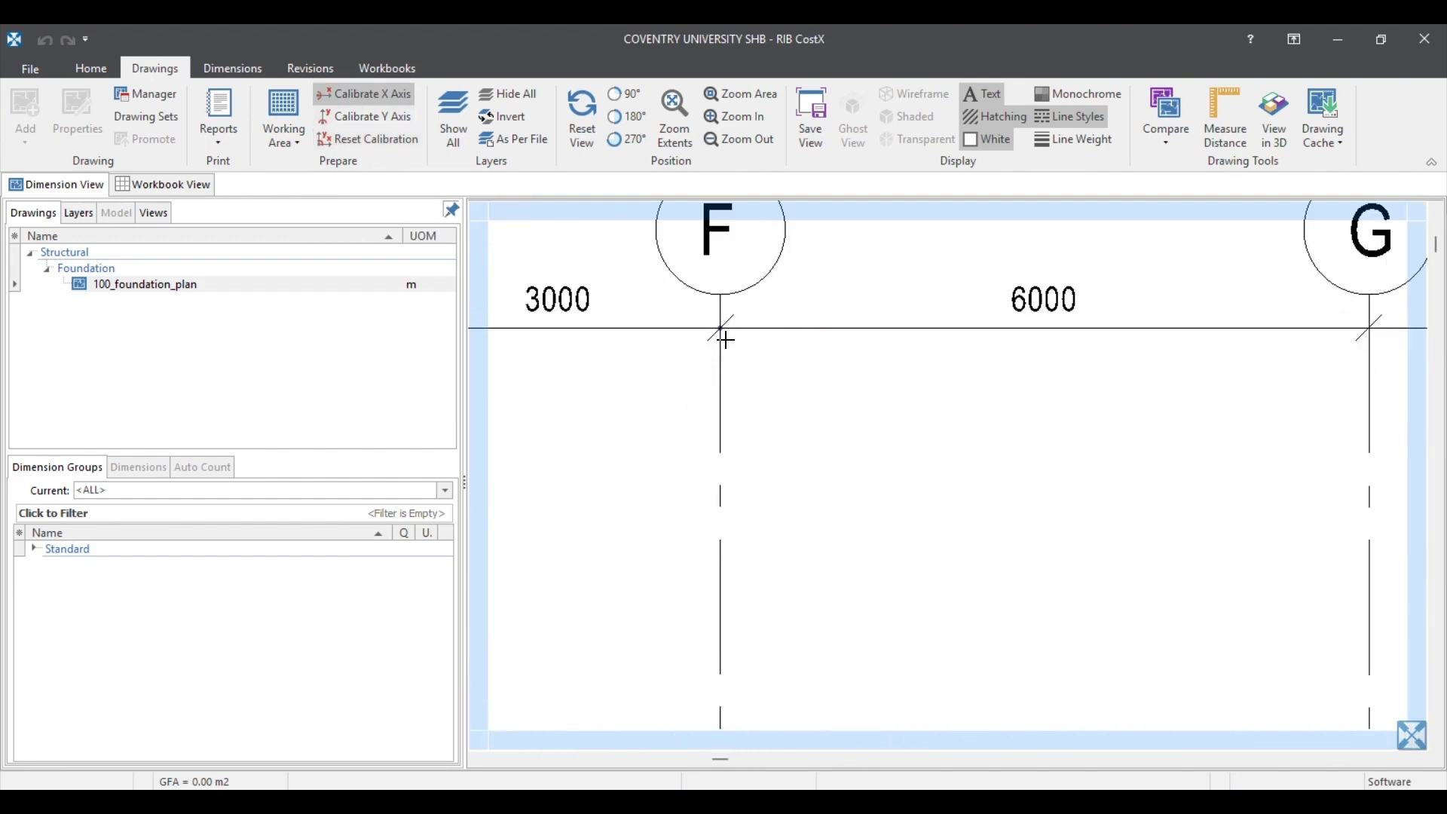
scroll(724, 342, "up", 8)
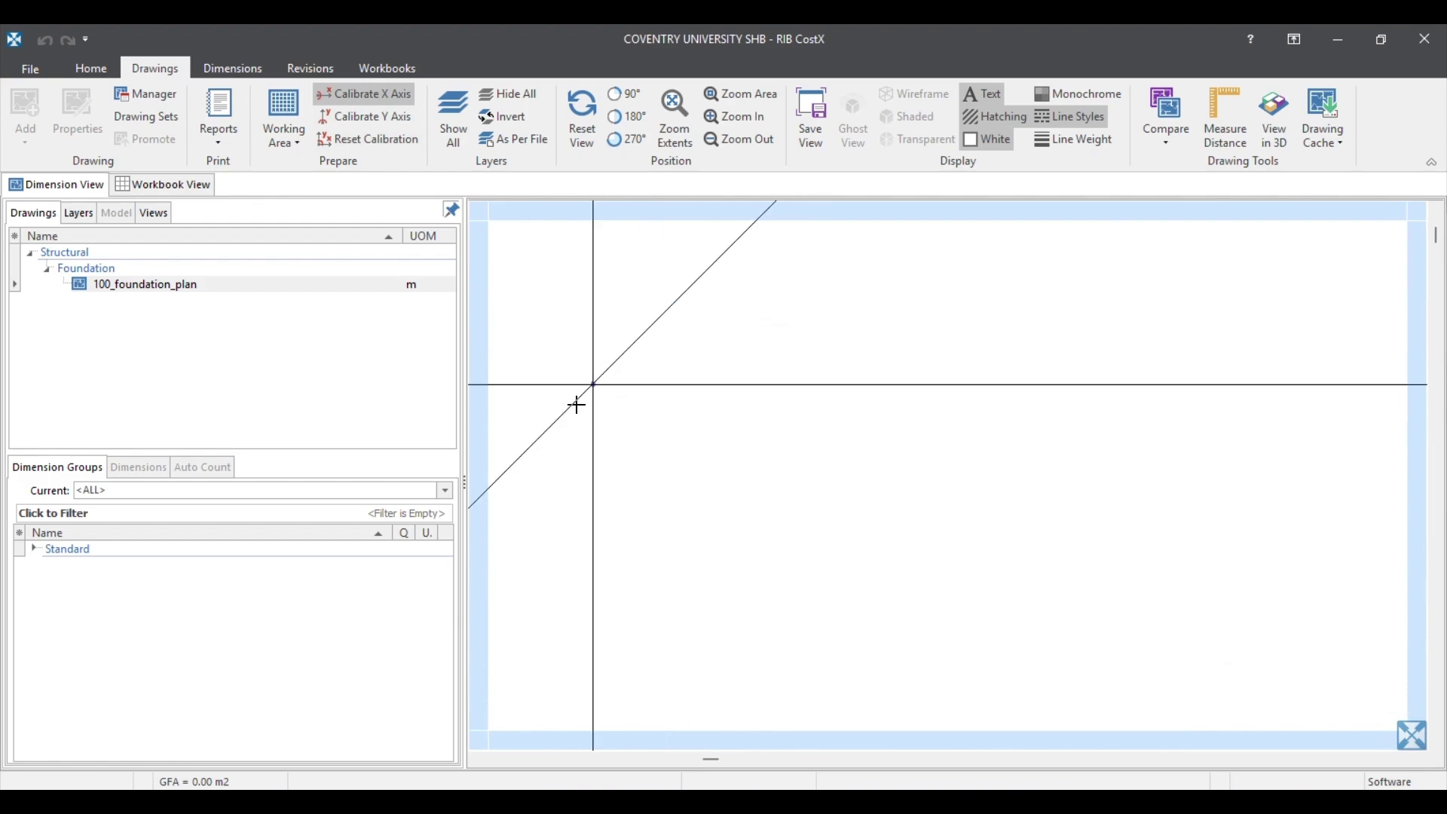
scroll(577, 403, "down", 6)
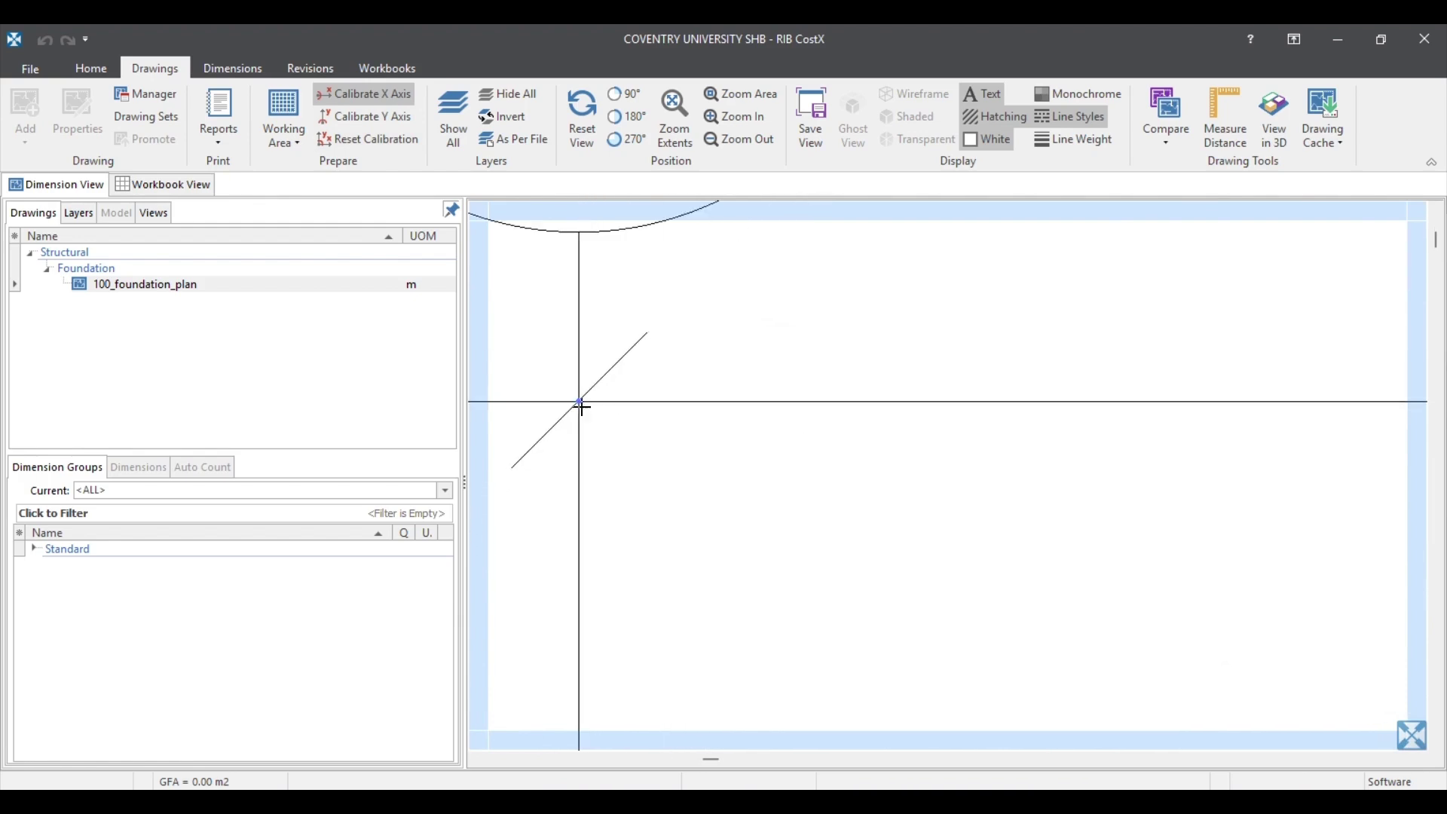
left_click_drag(1404, 367, 923, 412)
scroll(961, 436, "up", 12)
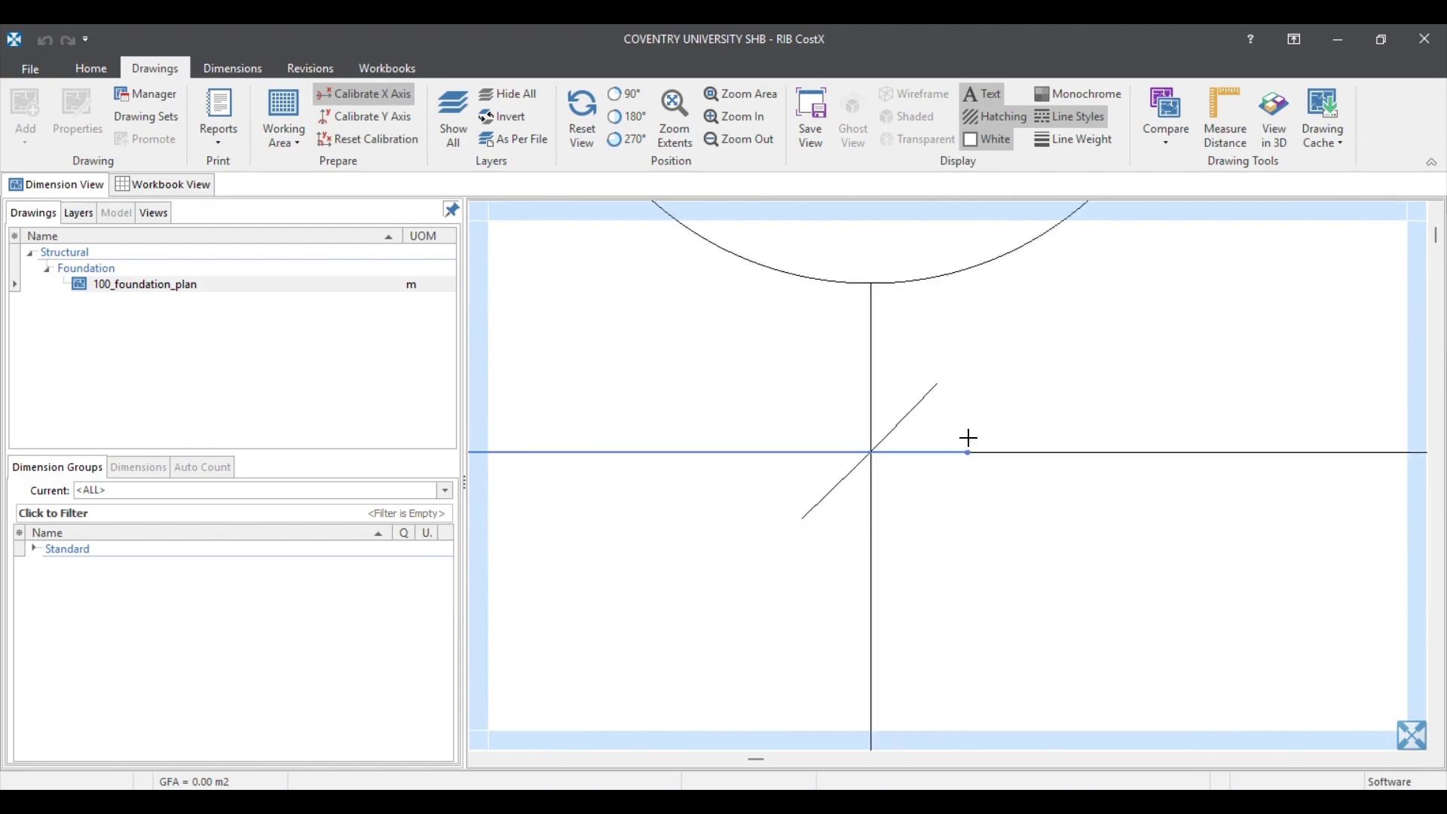
scroll(901, 396, "down", 3)
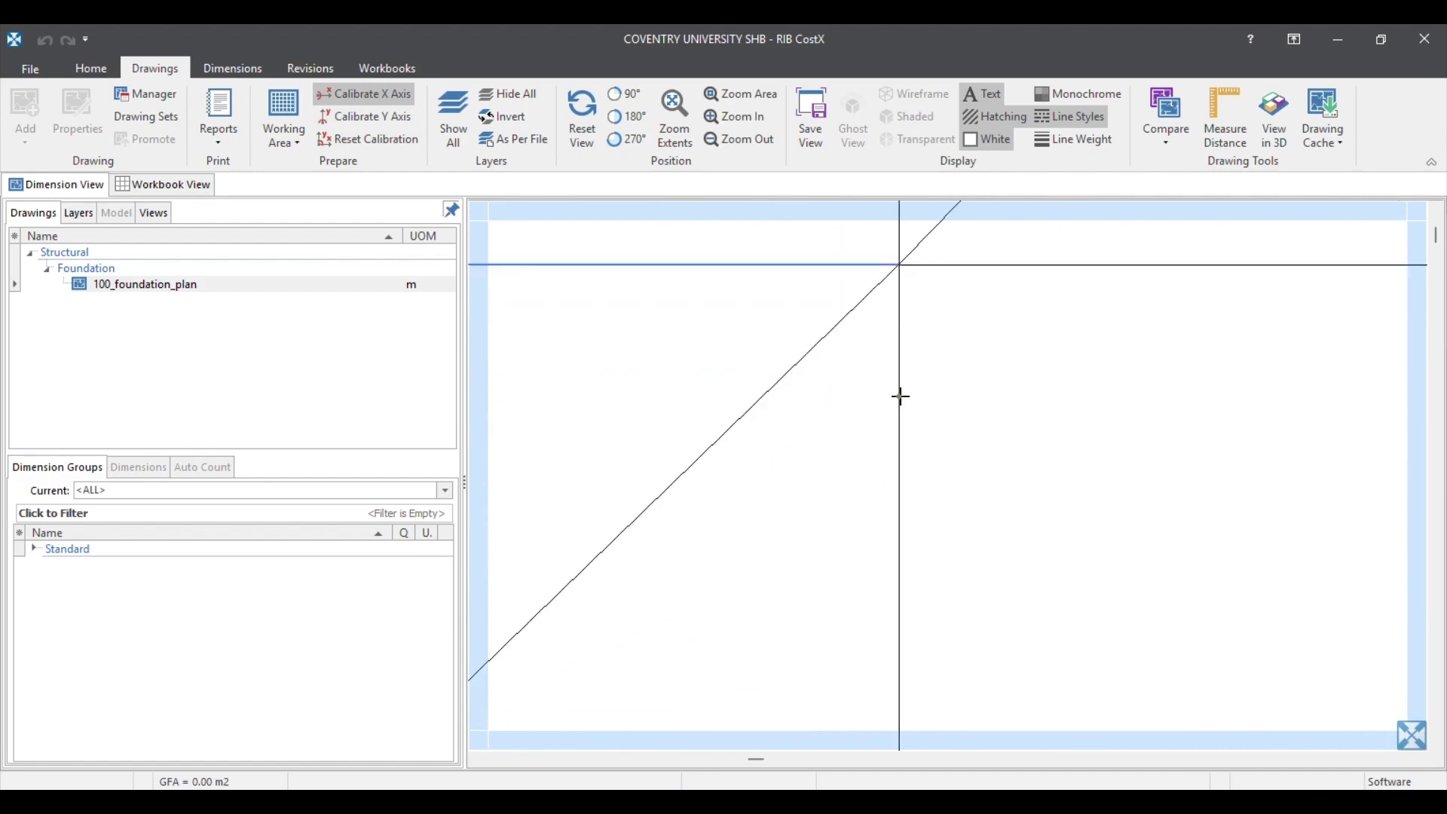
left_click(898, 277)
type("6")
left_click(836, 409)
Step: Measure the length of a PC01 pile cap along the GB05 beams from corner to corner
scroll(896, 340, "up", 7)
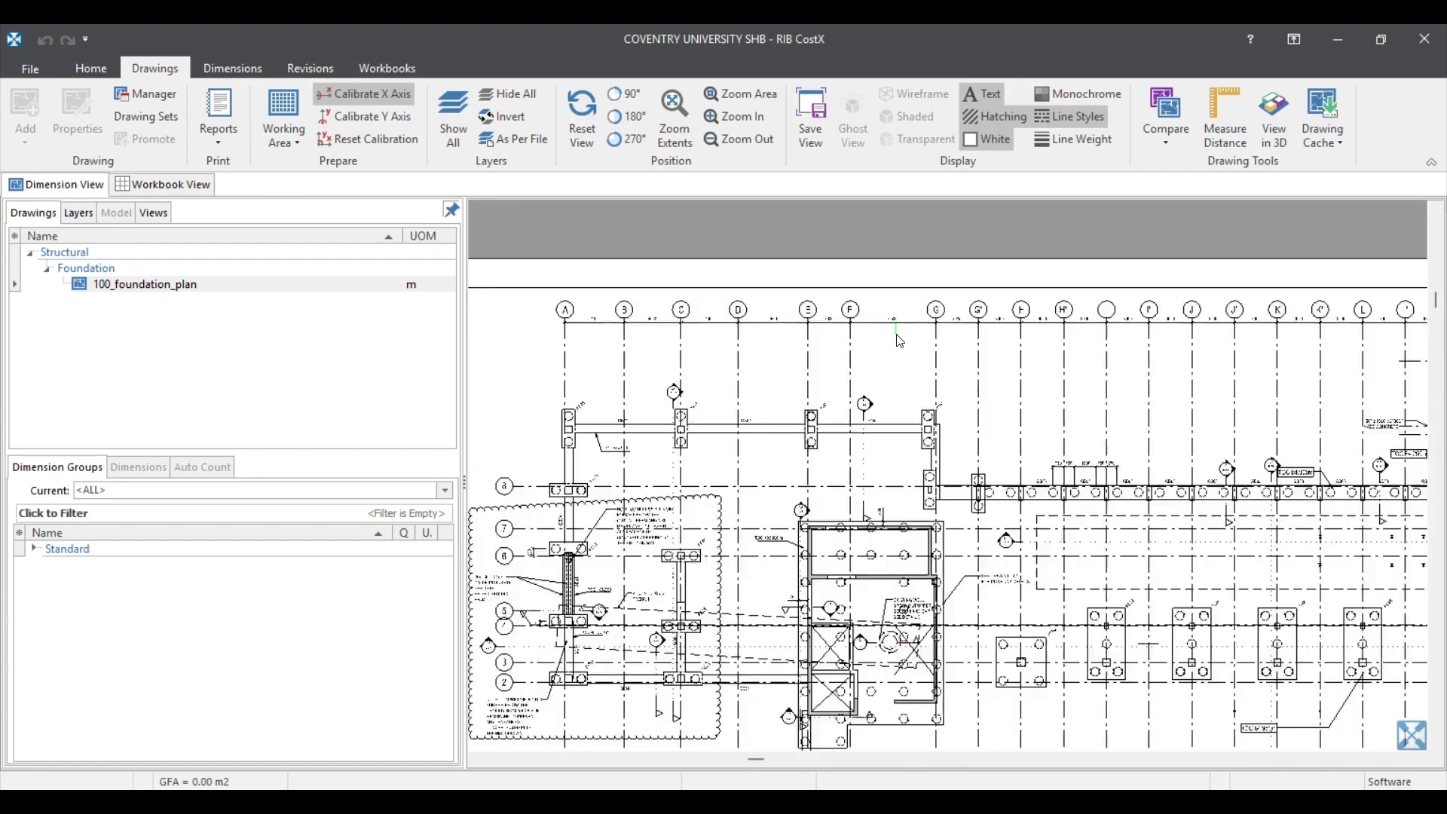
scroll(983, 395, "down", 2)
scroll(987, 398, "down", 3)
scroll(844, 499, "up", 7)
scroll(837, 498, "up", 1)
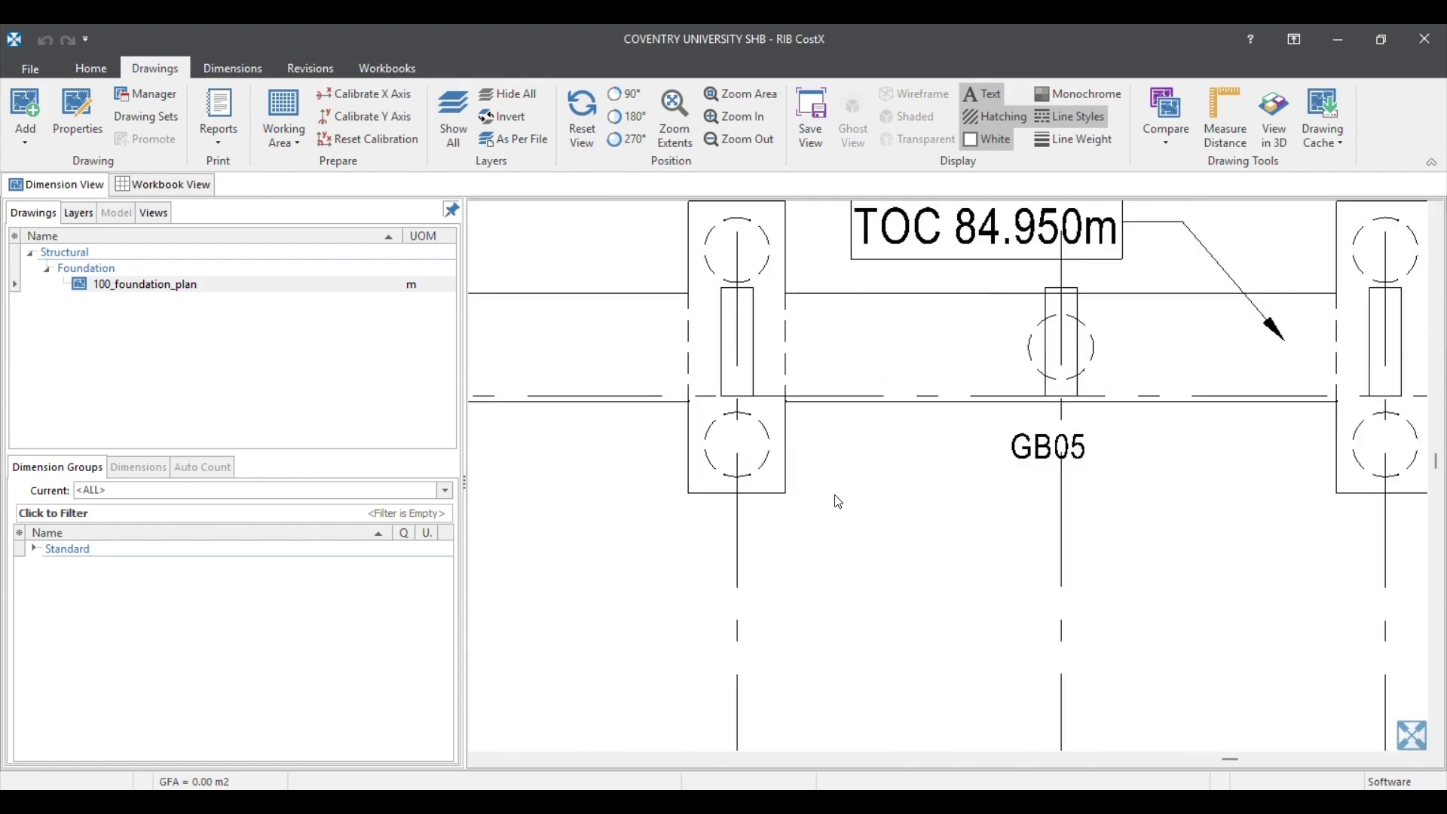
key("m")
scroll(775, 495, "up", 1)
scroll(780, 499, "up", 4)
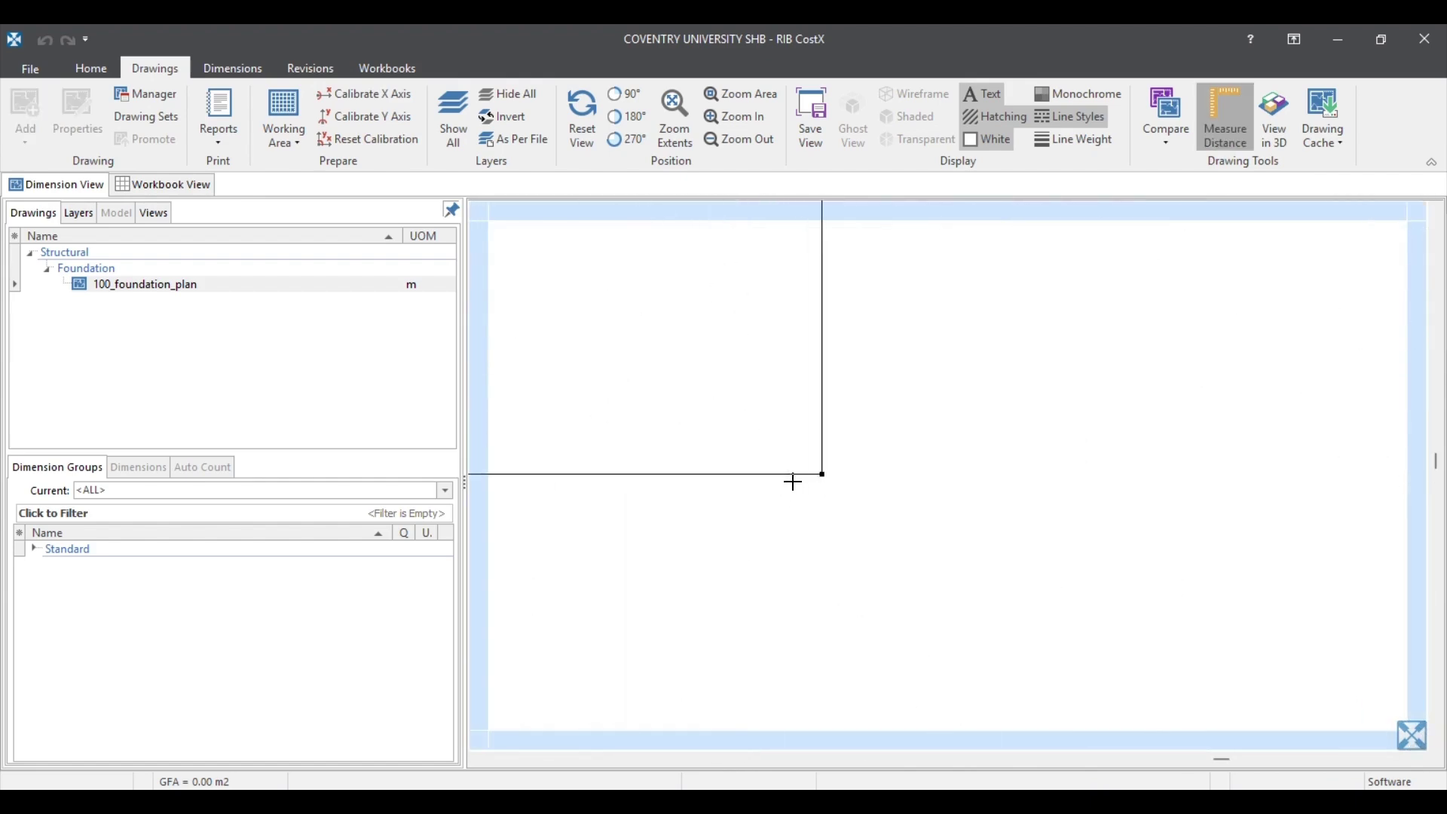
scroll(950, 467, "down", 5)
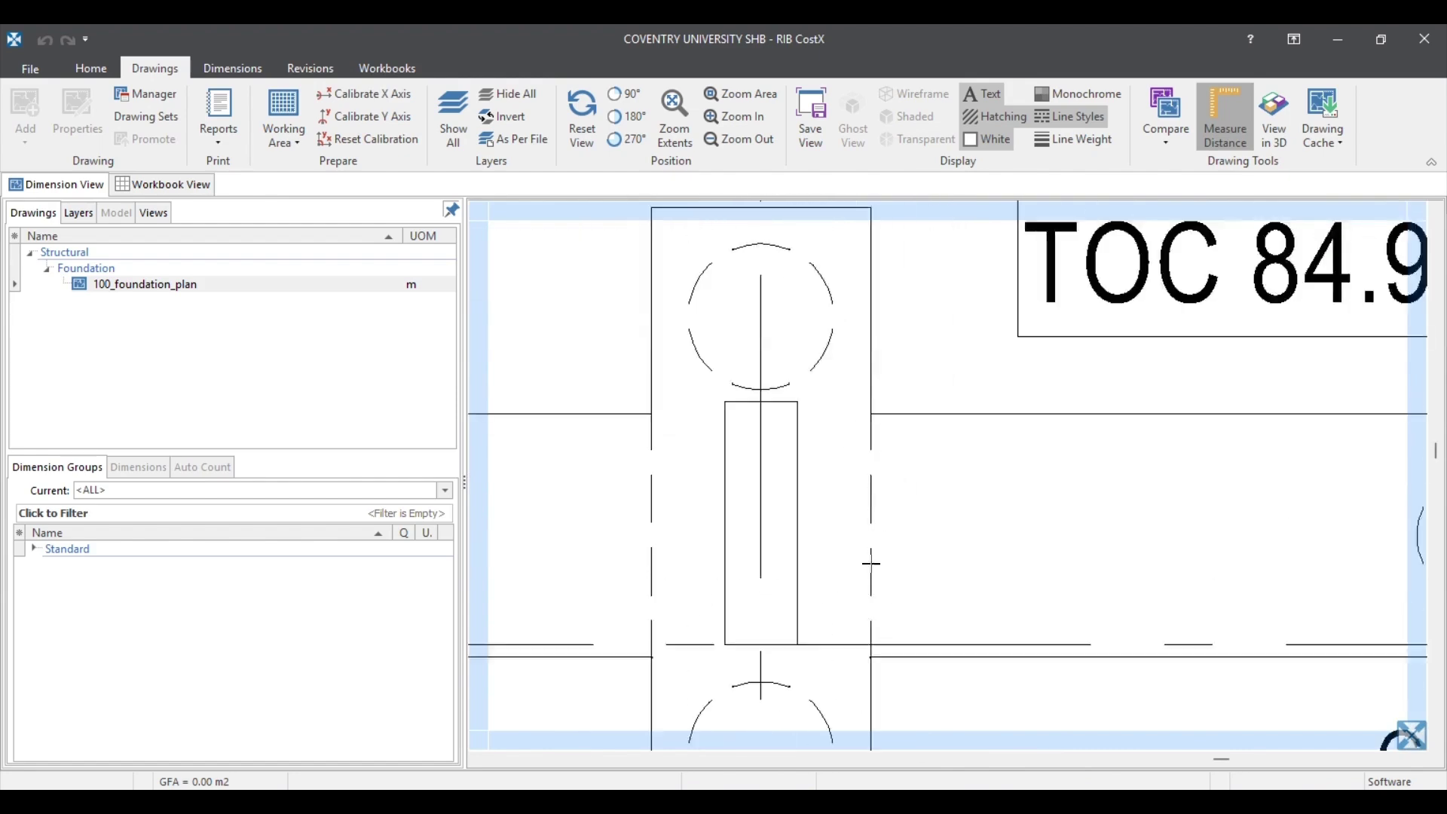
left_click_drag(871, 541, 871, 638)
scroll(867, 303, "up", 4)
left_click(870, 309)
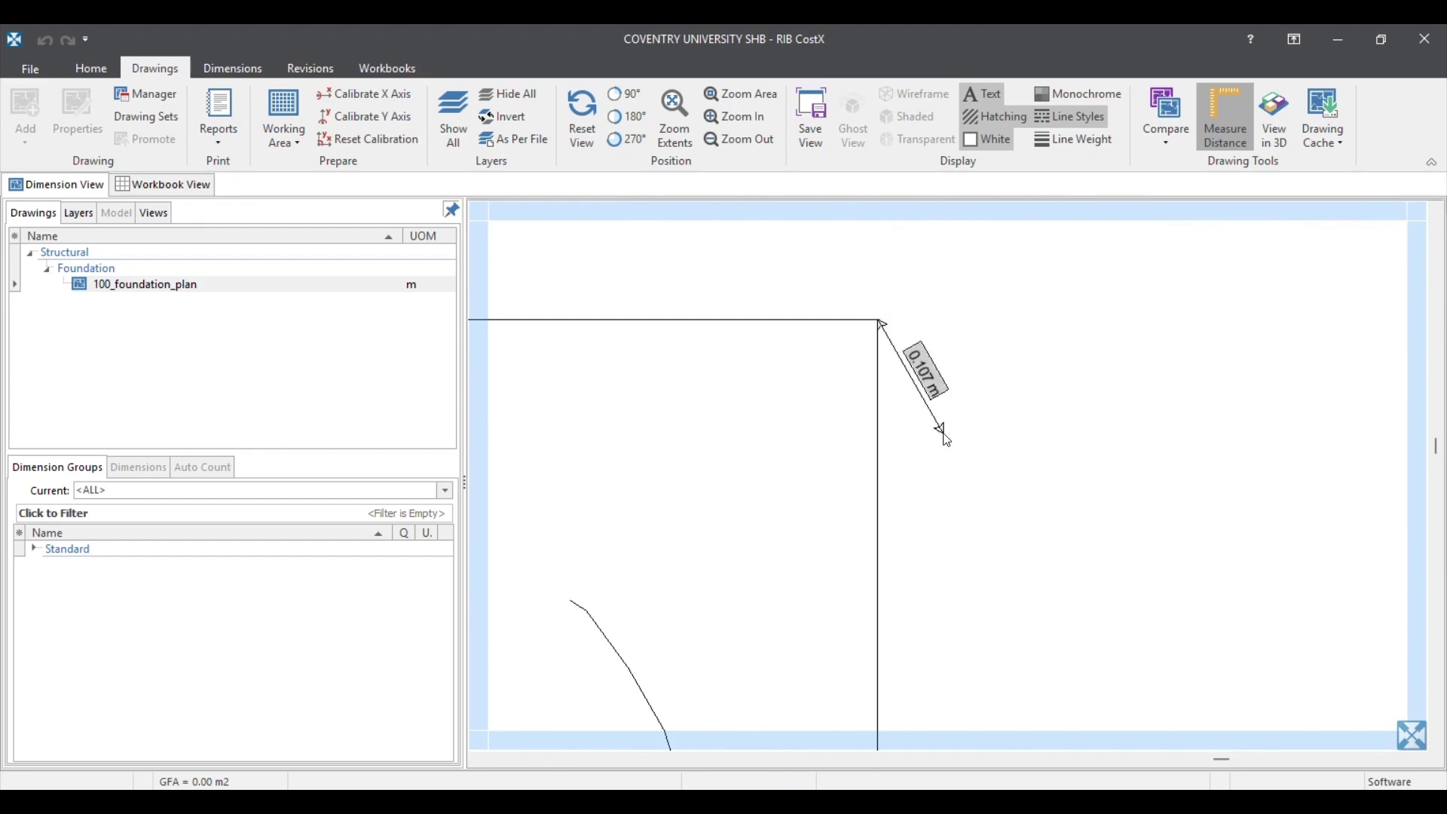
key("Escape")
scroll(829, 381, "down", 5)
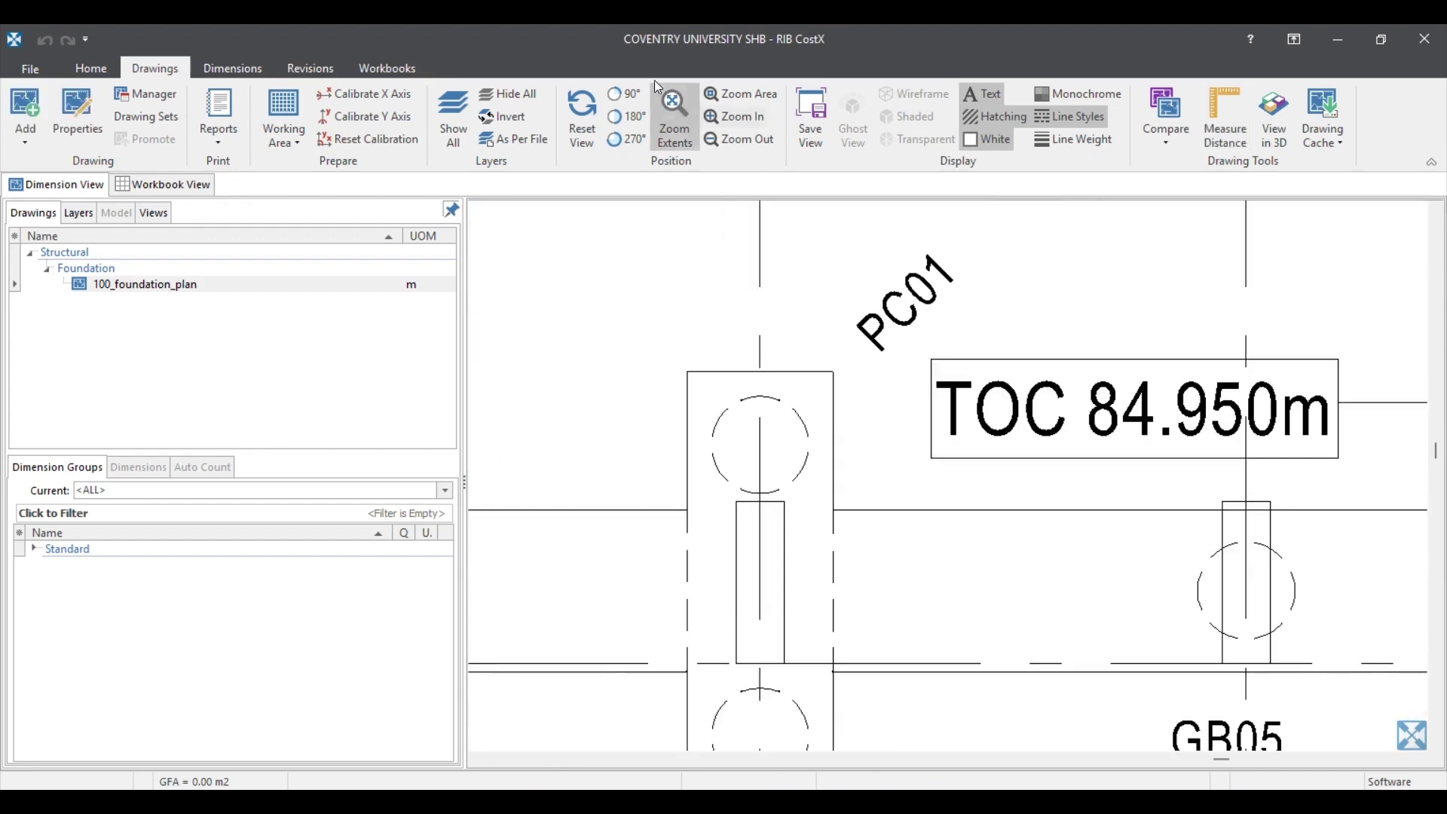
left_click(681, 106)
Step: Start a new dimension group and name it PC 01
left_click(224, 74)
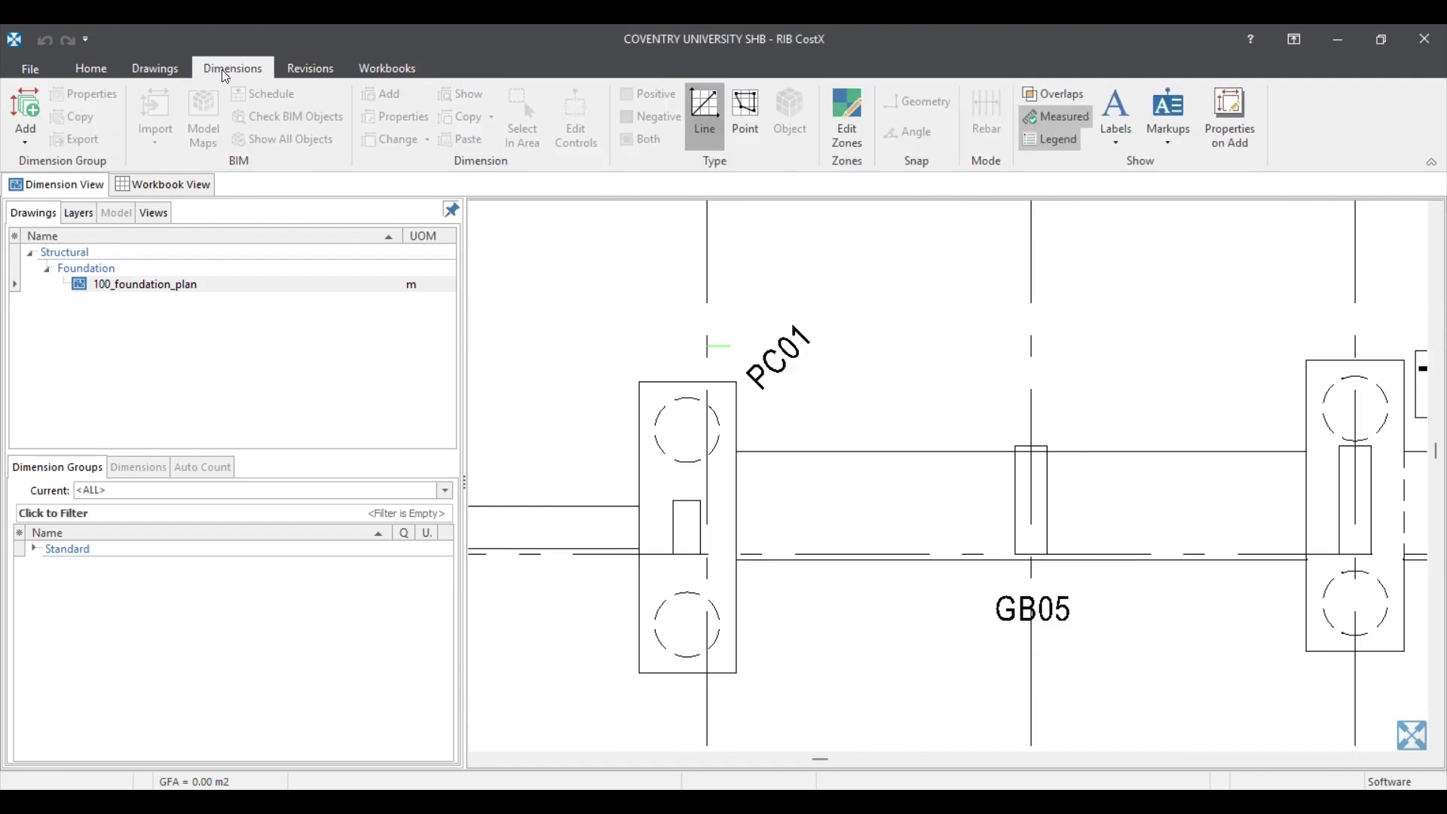
left_click(37, 114)
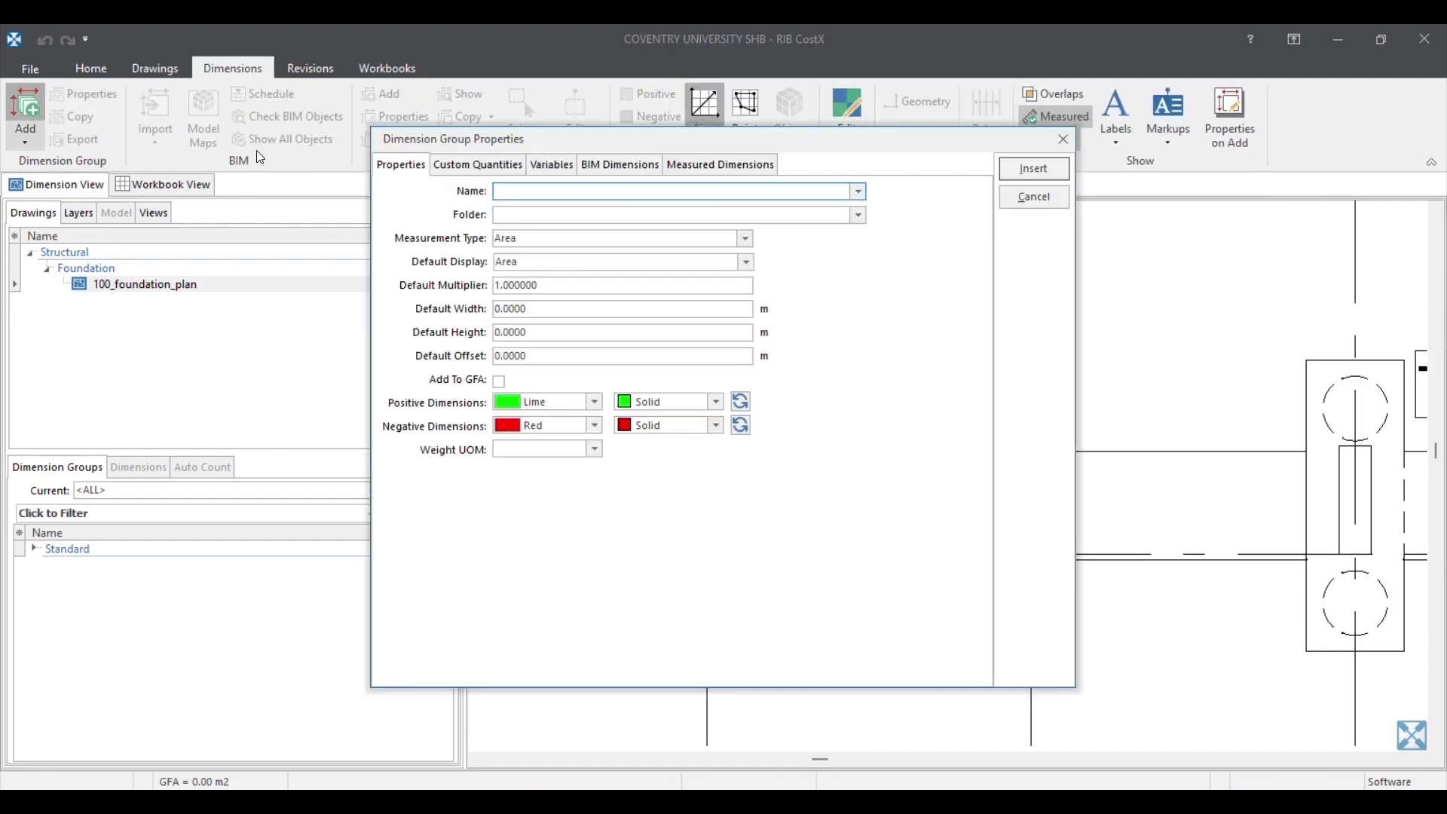
type("PC 01")
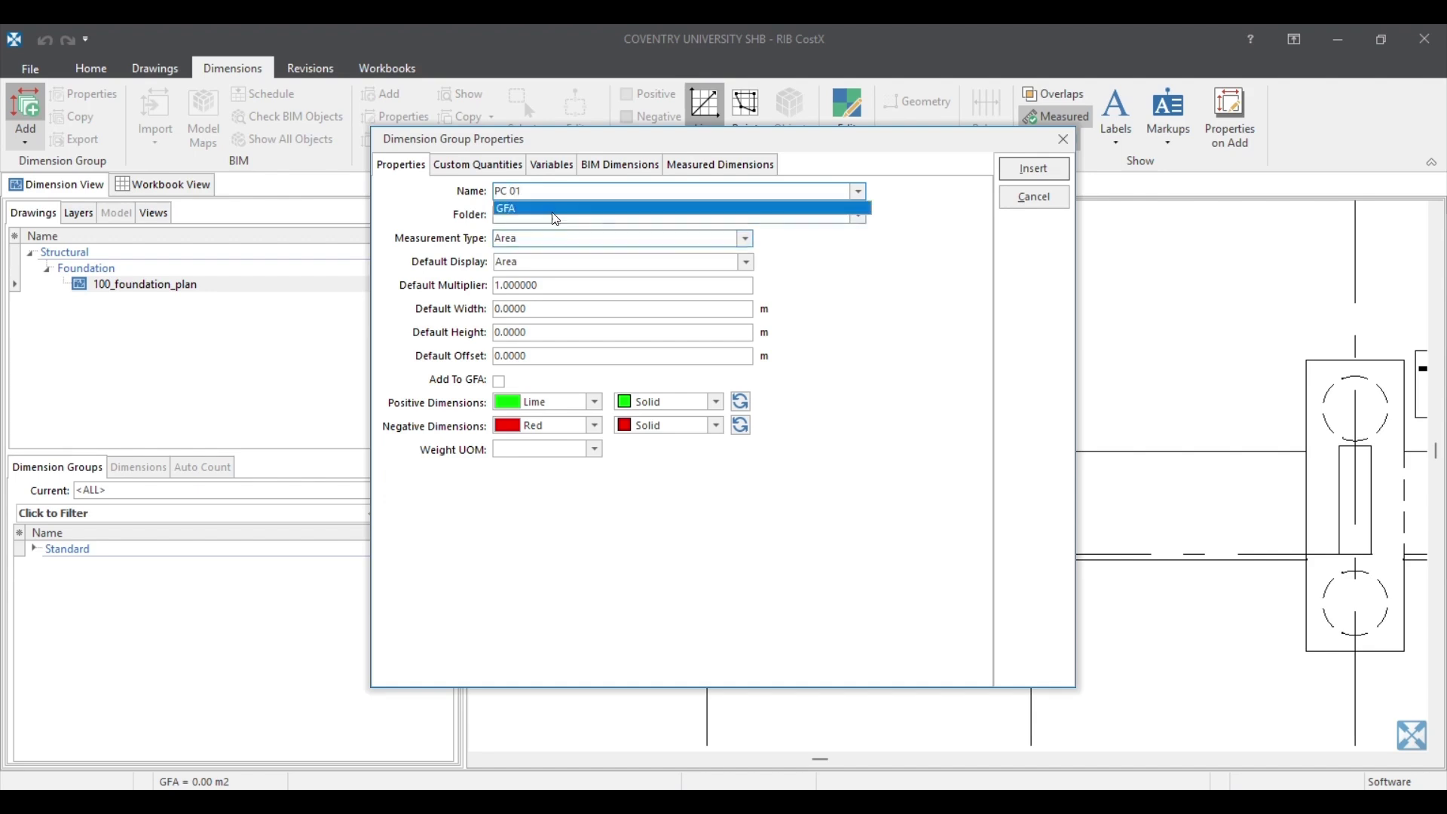
left_click(605, 188)
Step: Assign the PC 01 dimension group to the folder Foundation\Pad footings
left_click(553, 214)
type("f")
key("BackSpace")
type("Foundation")
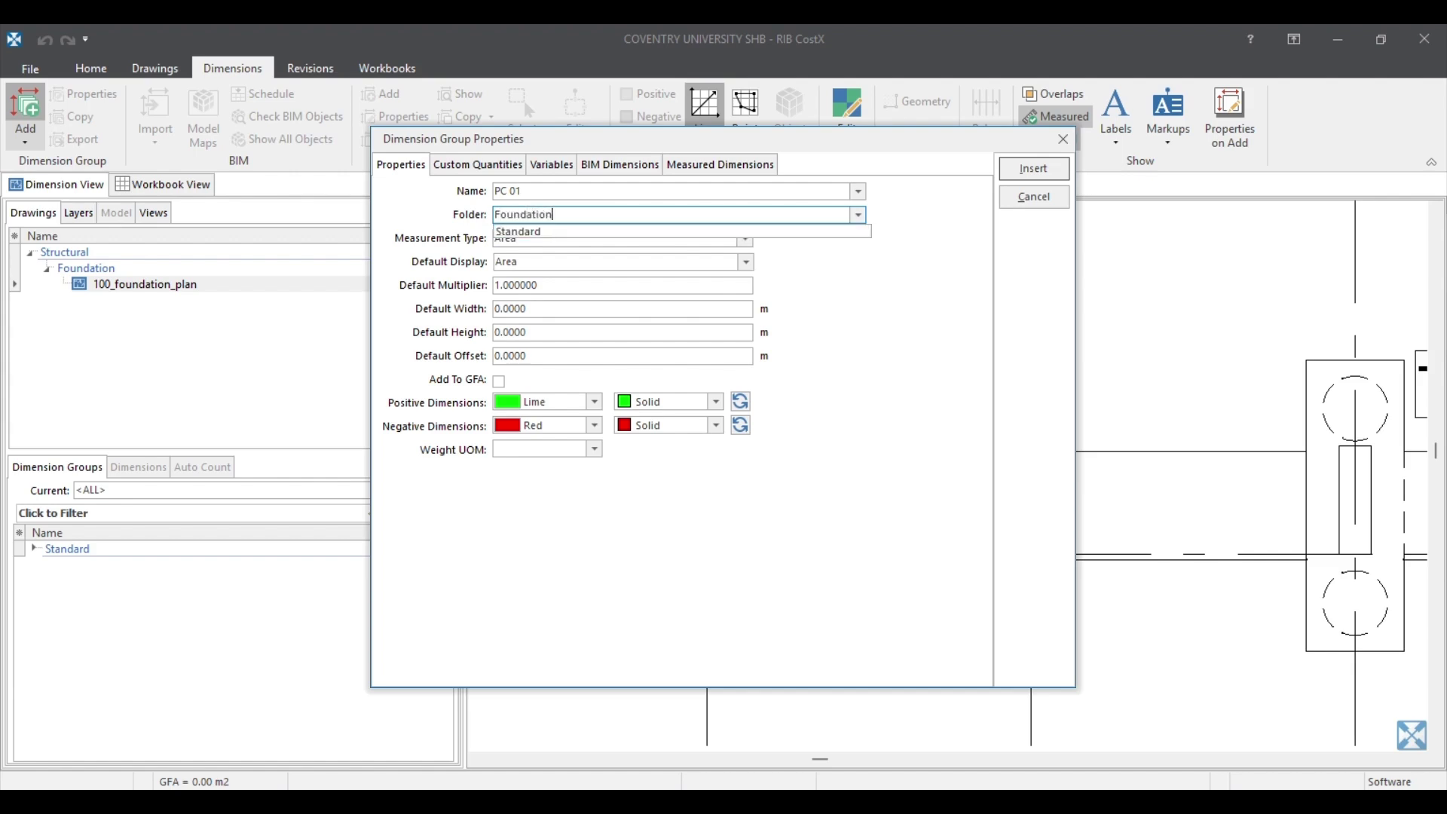
type("\\Pad footings")
left_click(630, 215)
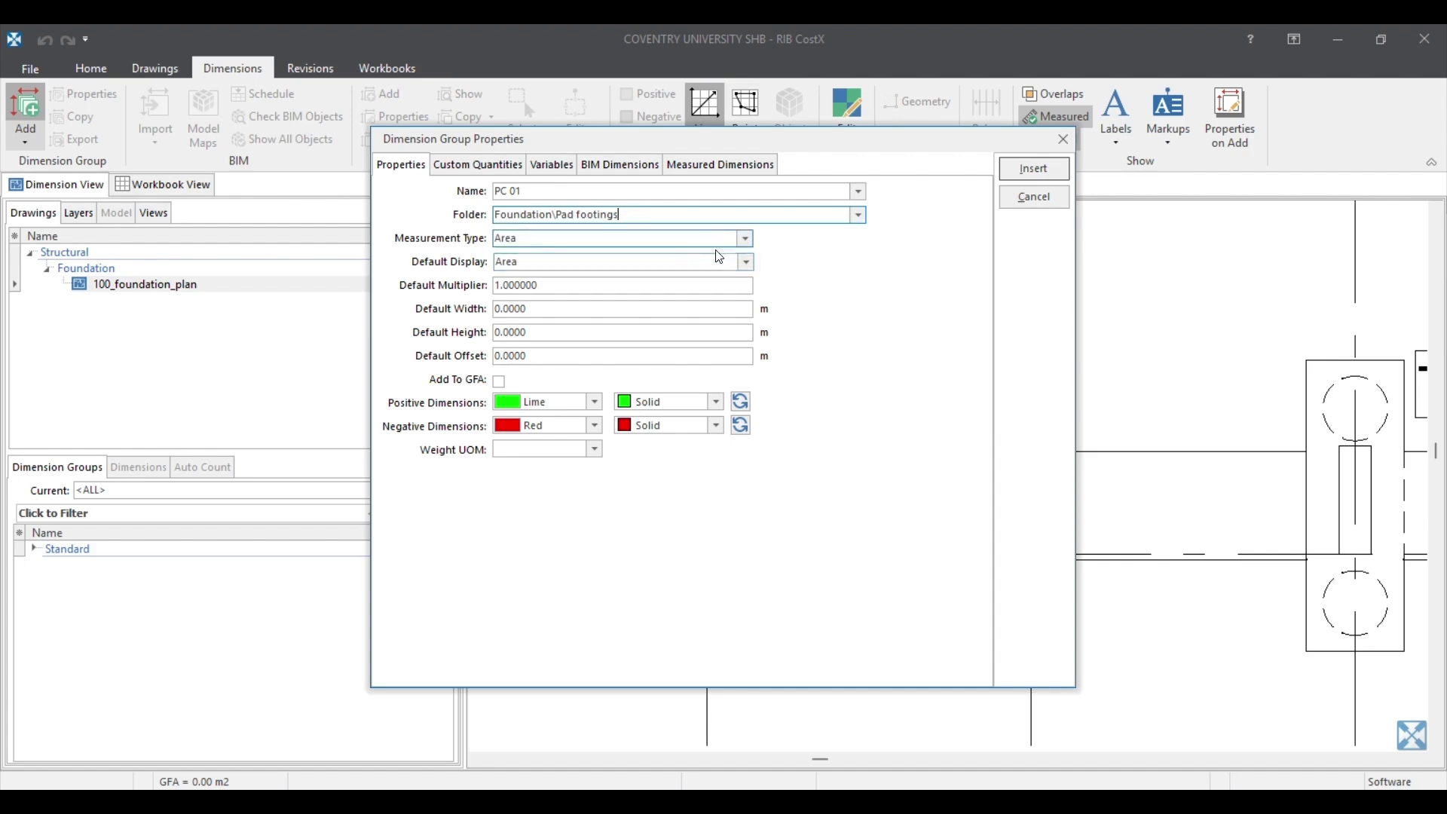
Step: Set both the measurement type and the default display of the PC 01 group to Count
left_click(745, 238)
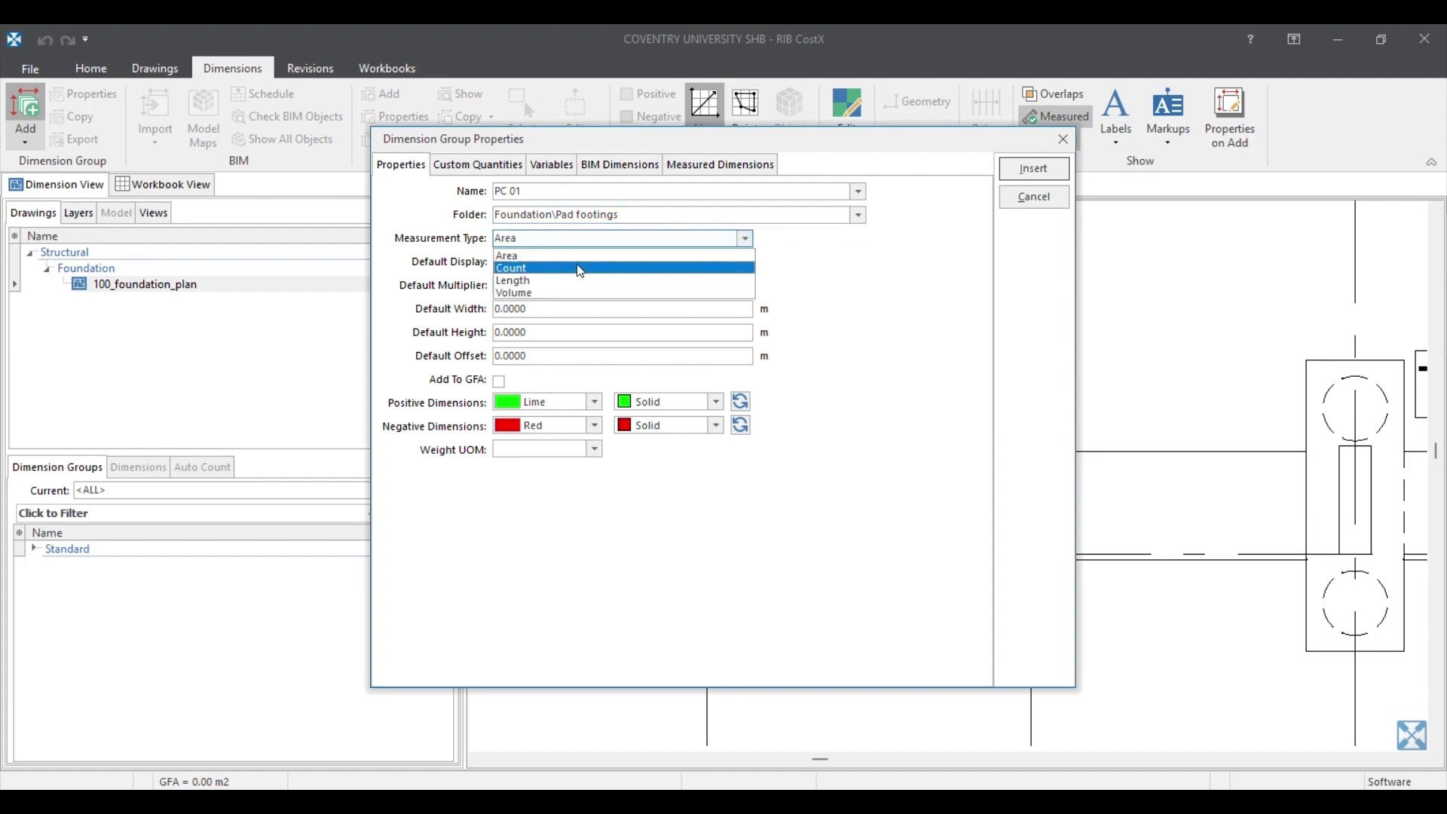
left_click(540, 268)
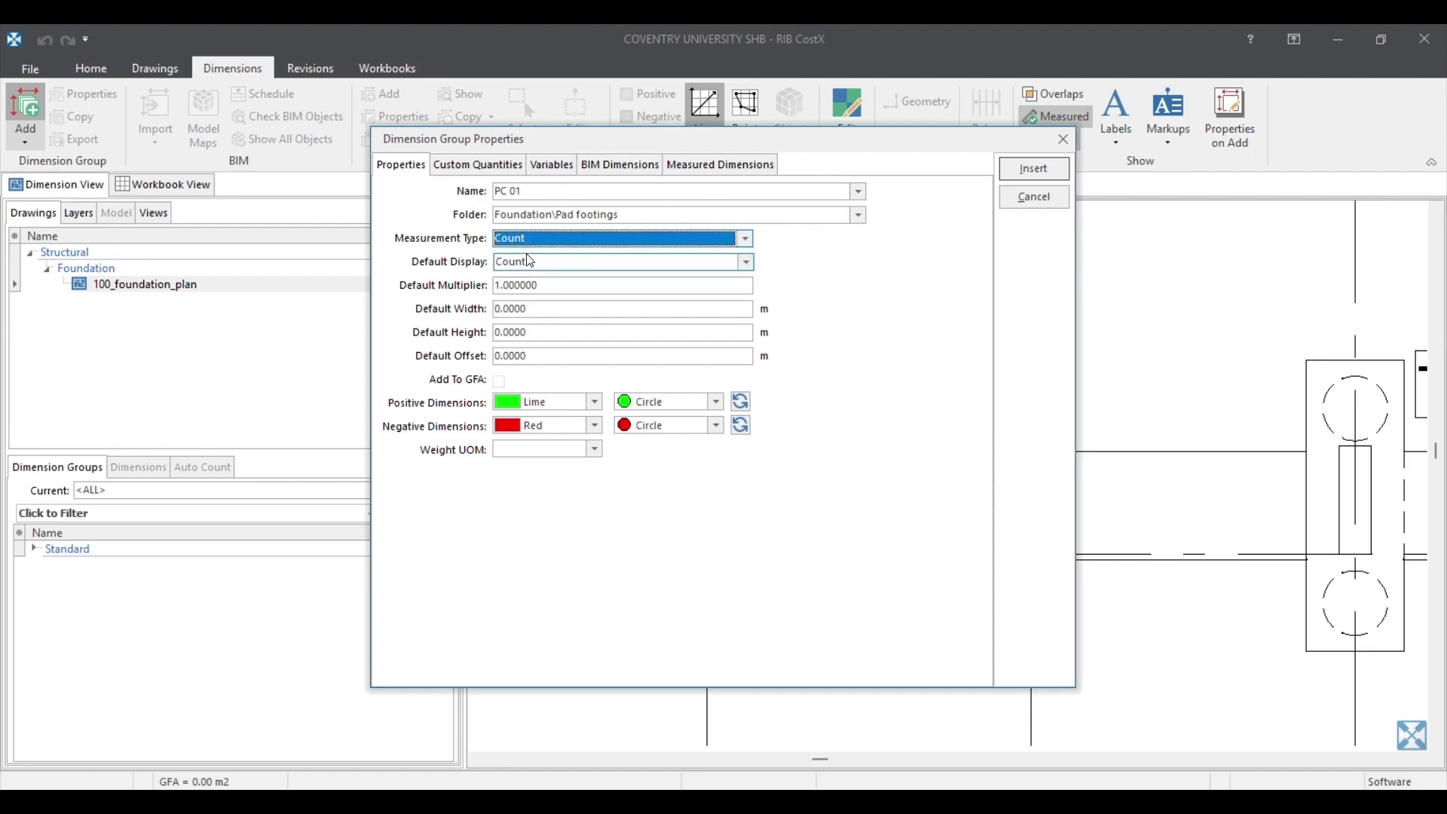
left_click(531, 261)
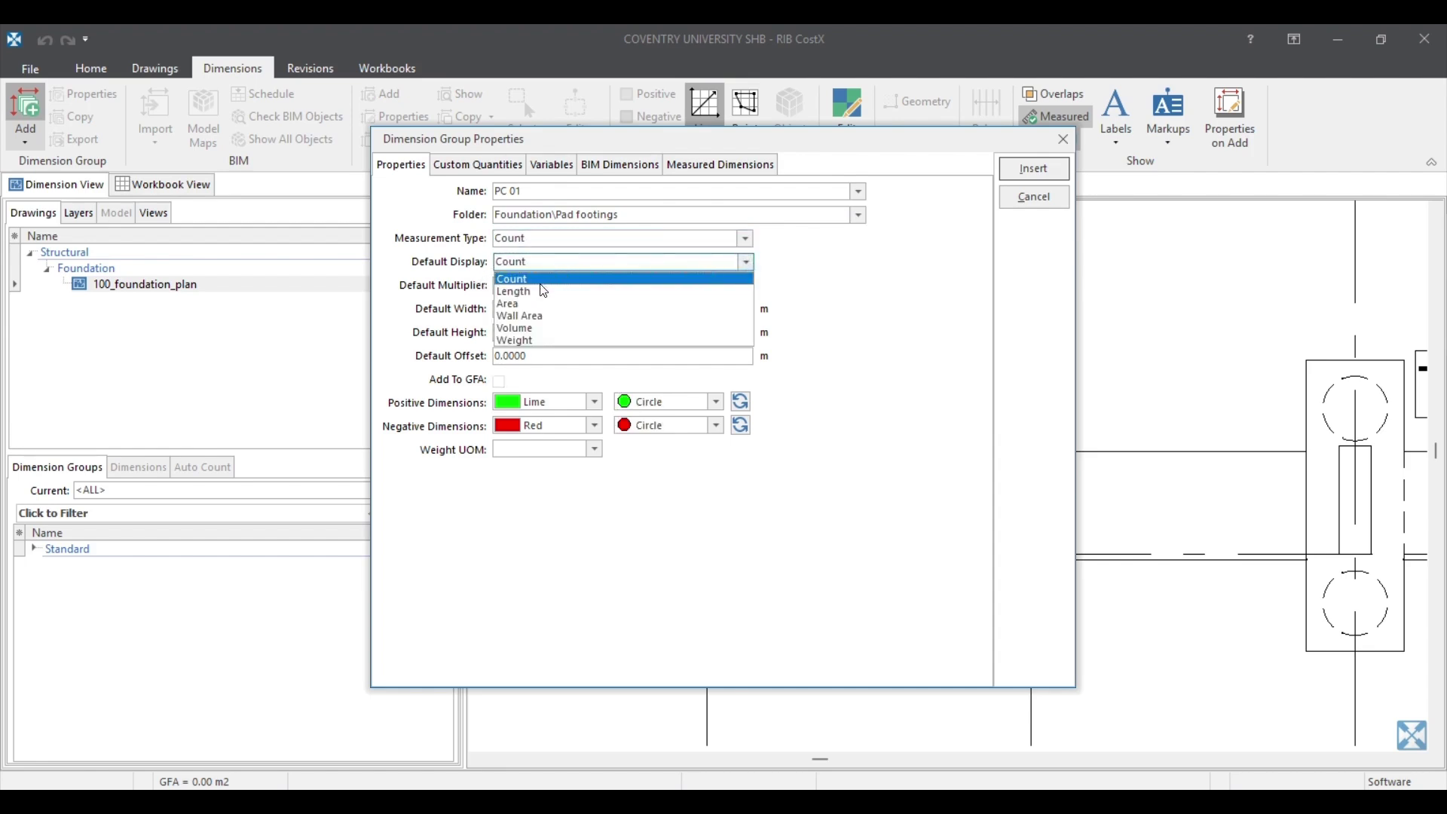
left_click(527, 280)
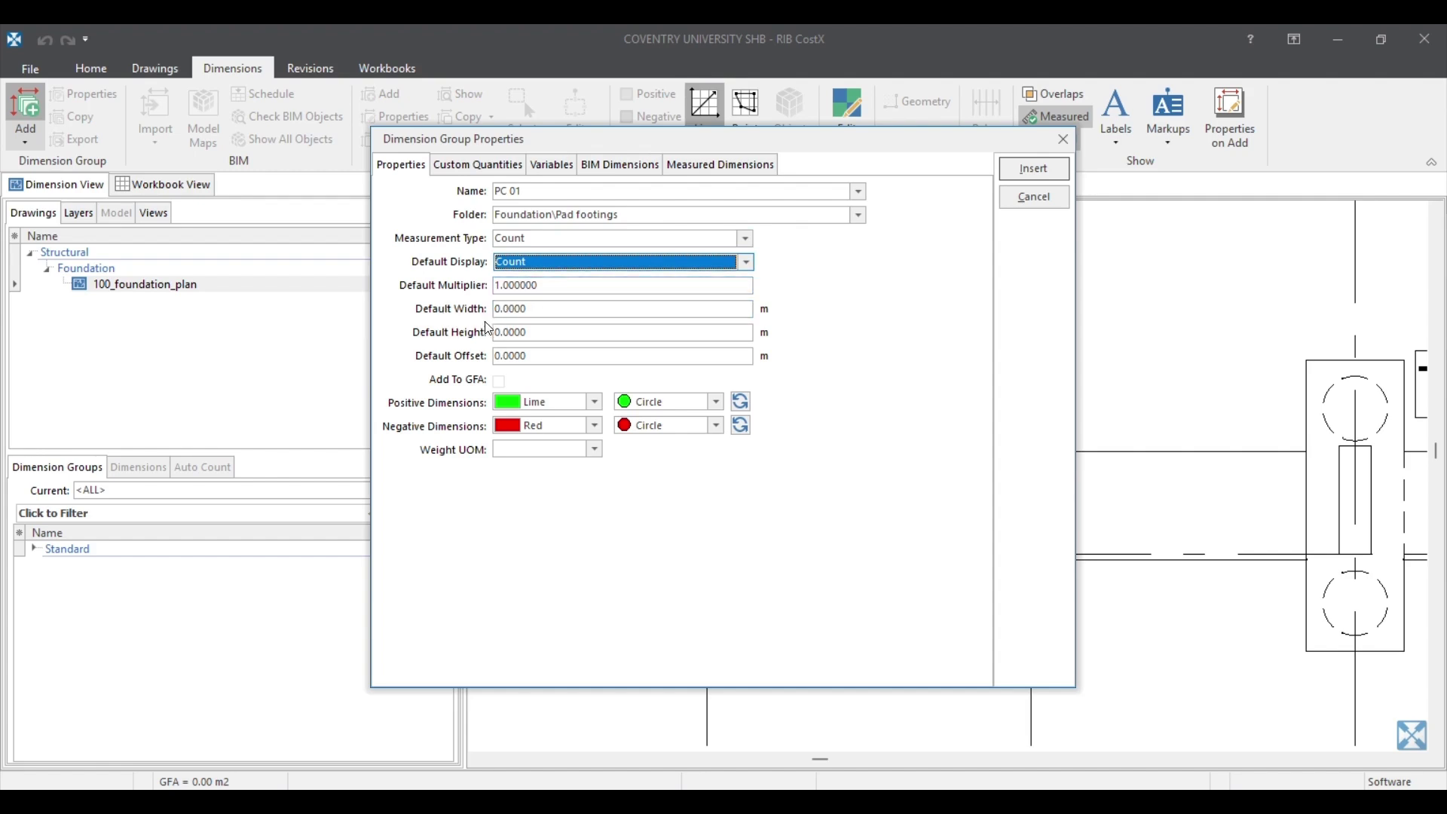
Step: Choose Orange for the positive dimensions and insert the PC 01 dimension group
left_click(595, 401)
mouse_move(631, 452)
left_mouse_down()
mouse_move(633, 429)
mouse_move(633, 513)
mouse_move(630, 426)
left_mouse_up()
left_click(554, 455)
key("o")
left_click(1044, 173)
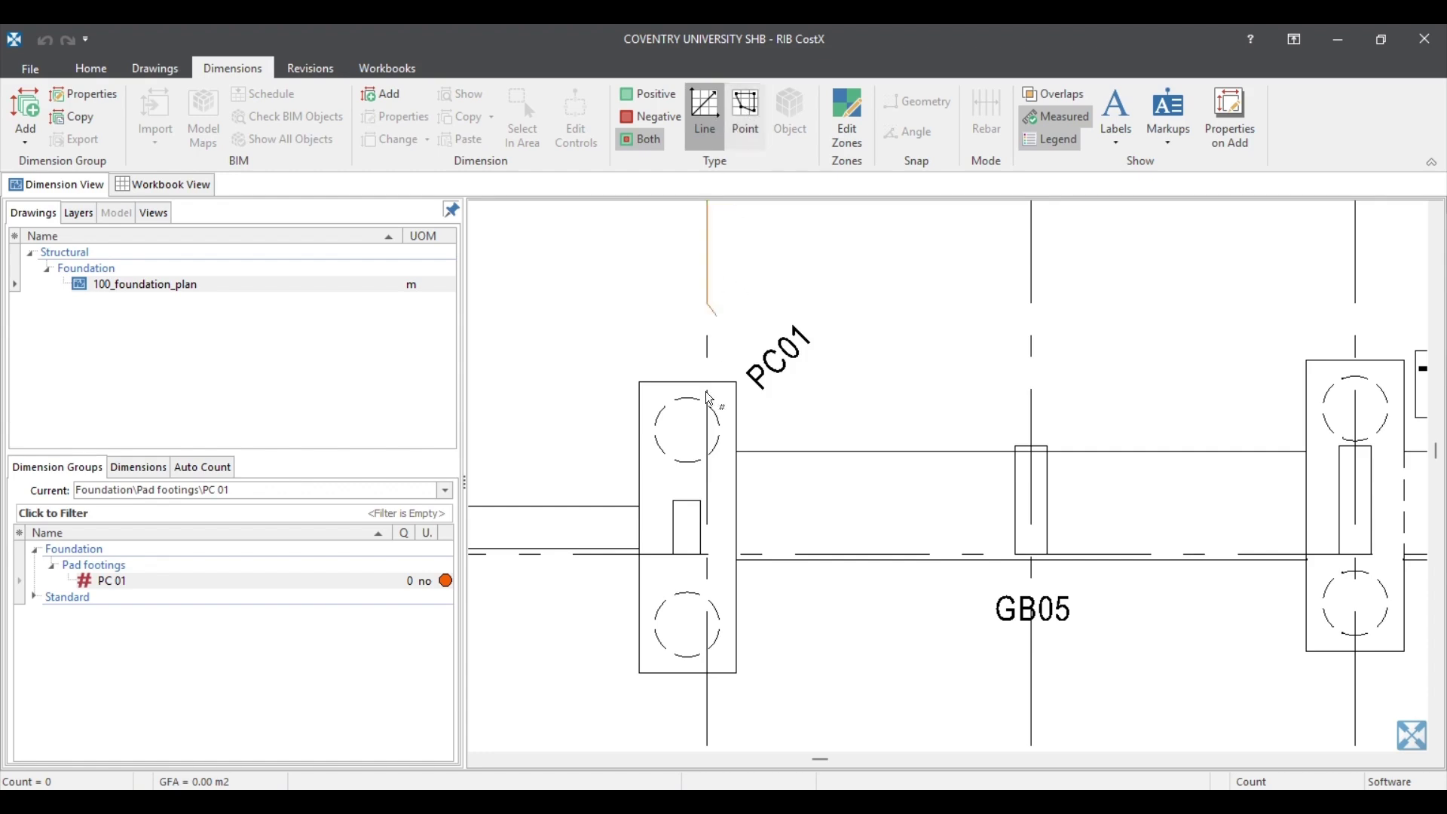
Step: Try to count the PC01 pile cap on grid line H by picking two of its edge lines
left_click(671, 383)
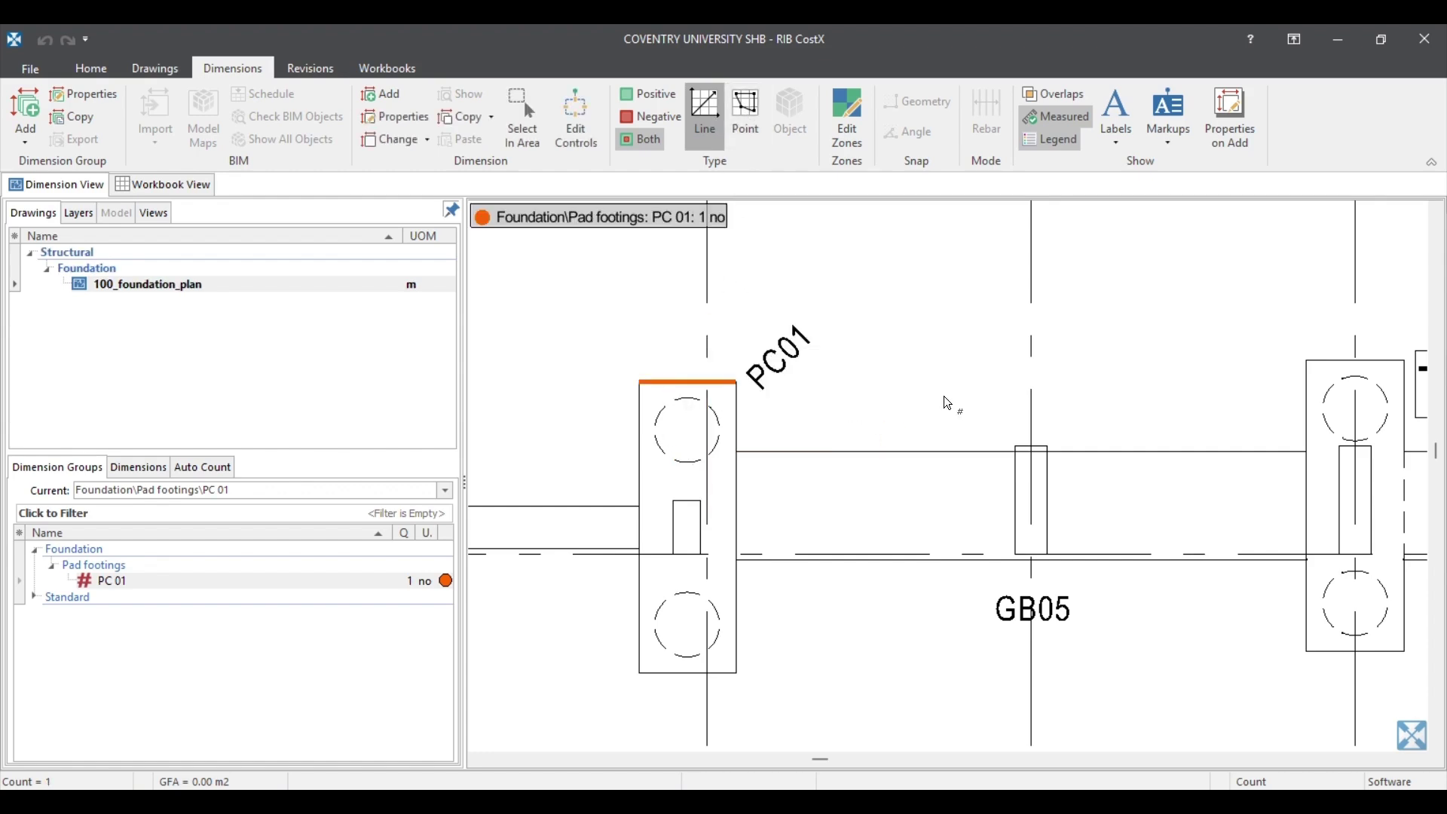
left_click(640, 463)
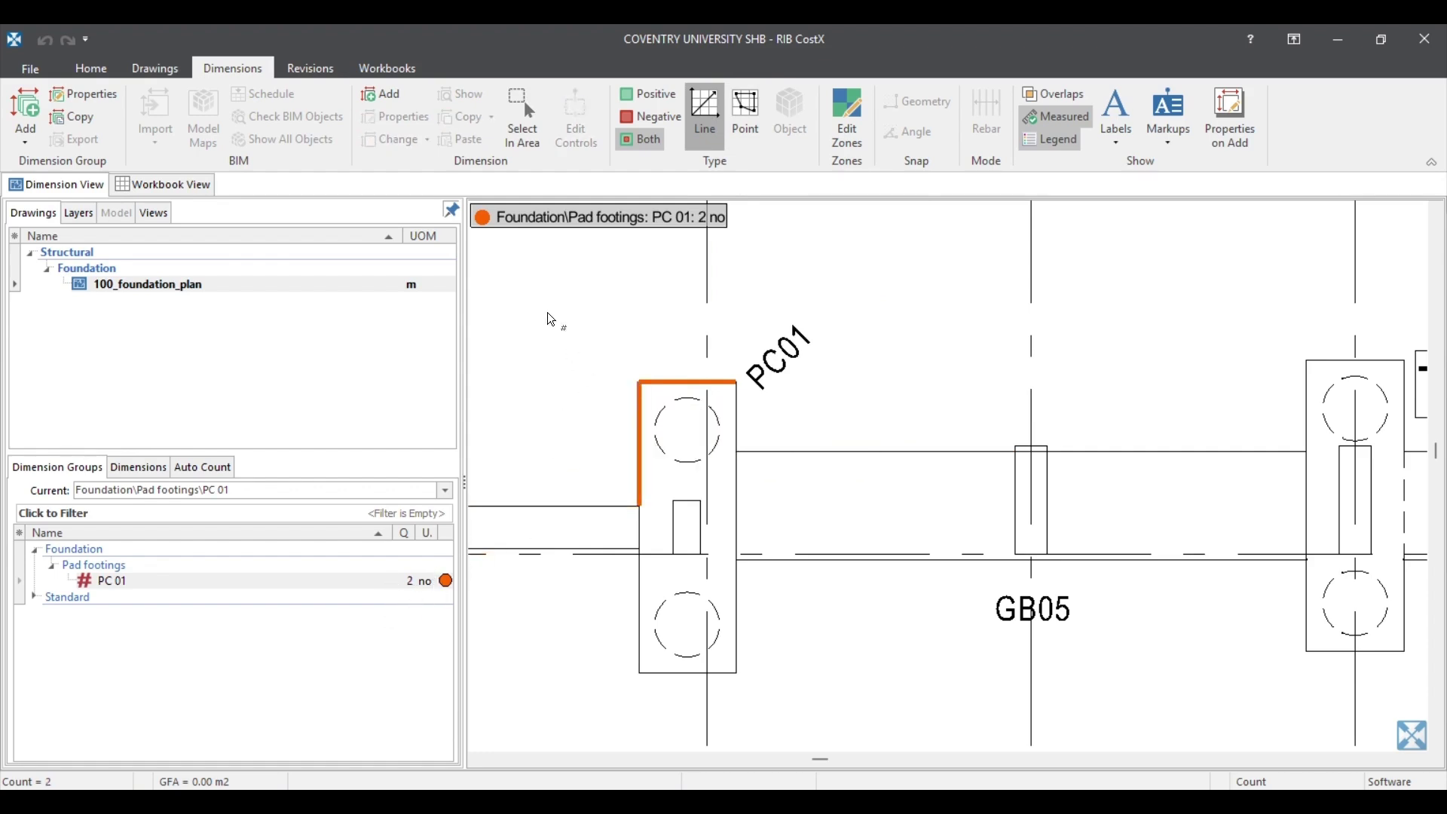
Step: Select the two edge-line counts on the PC01 pile cap and delete them from the PC 01 group
left_click(535, 148)
left_click_drag(555, 307, 834, 589)
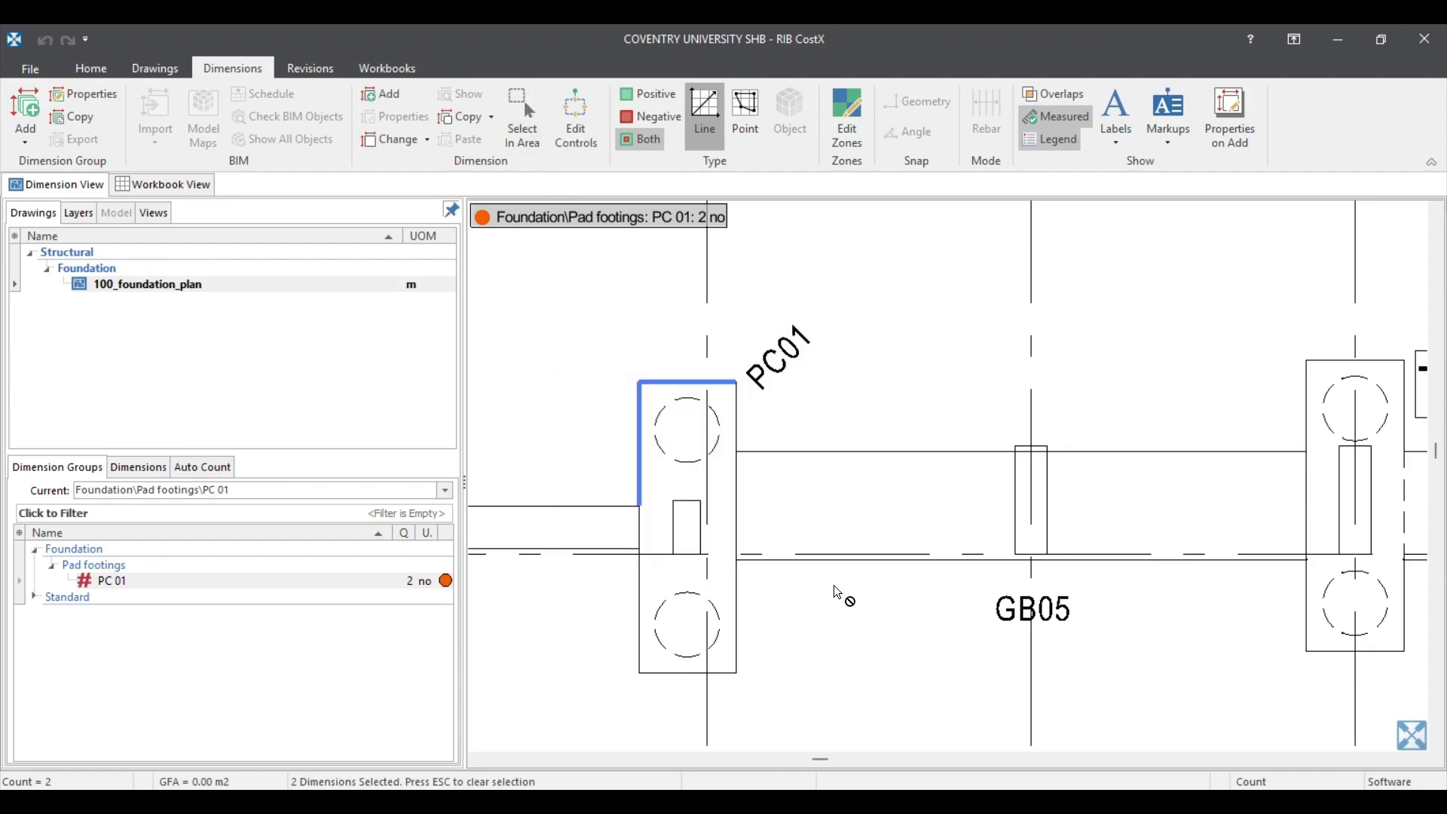
mouse_move(698, 392)
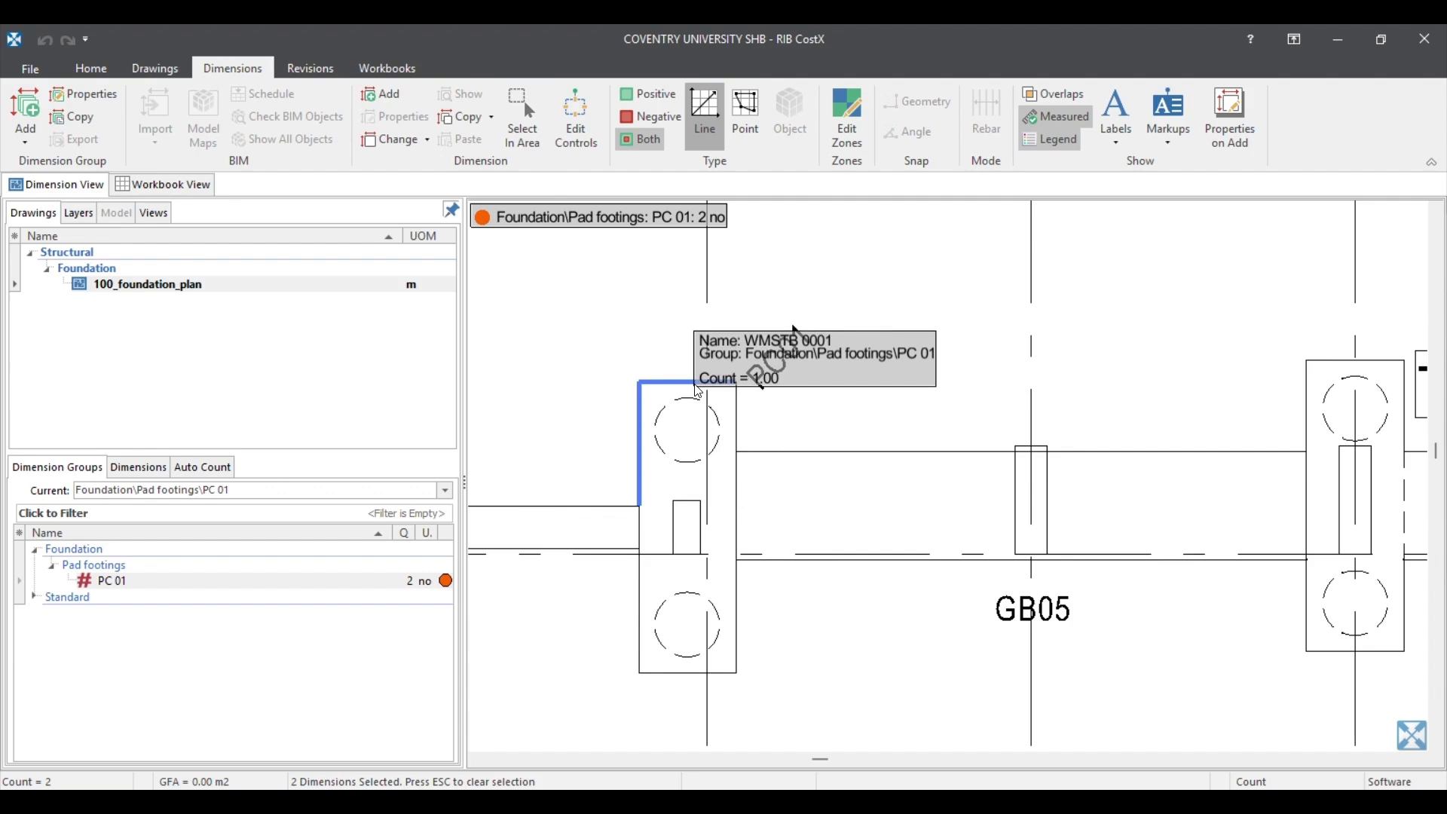
right_click(686, 396)
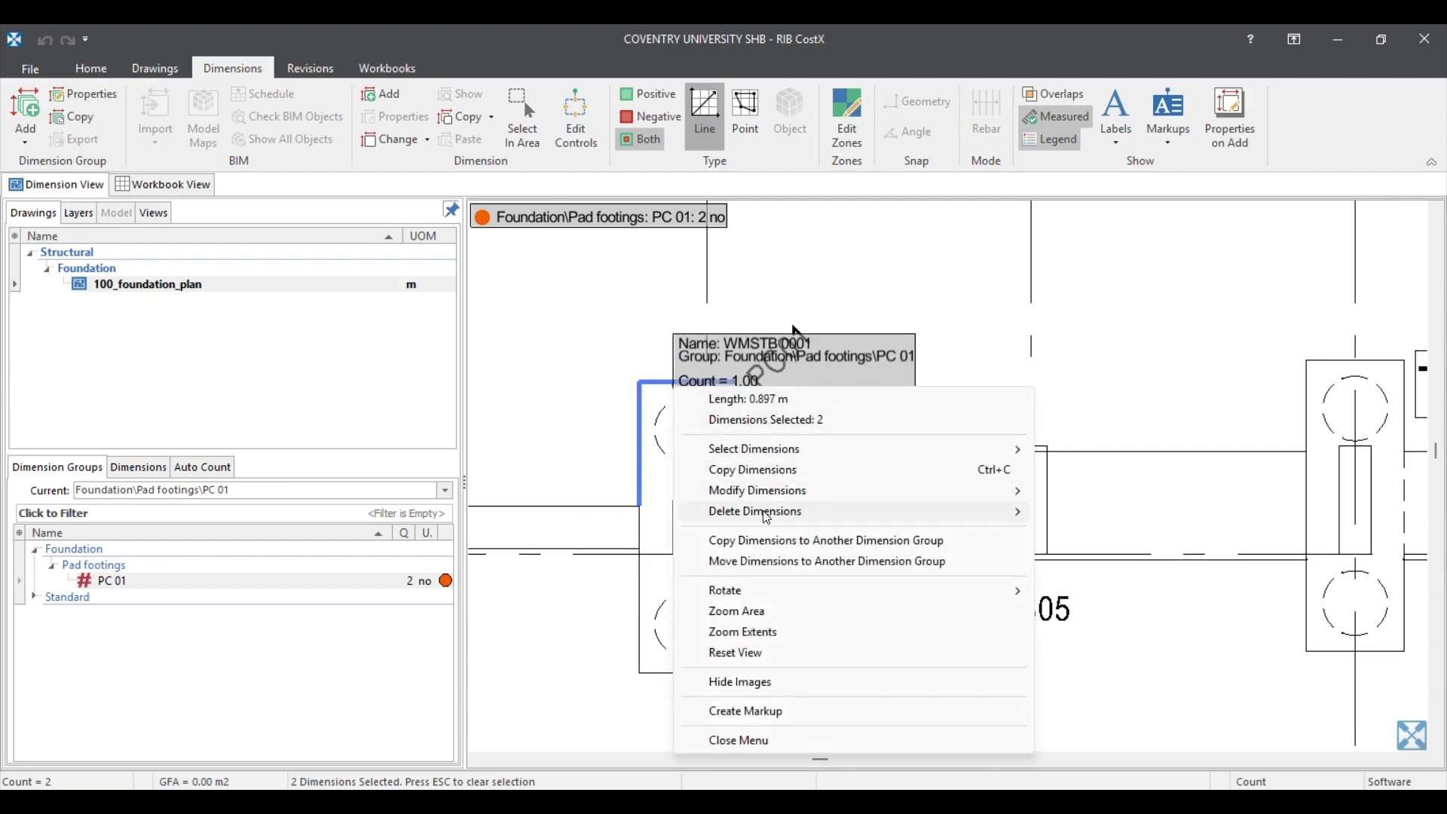
mouse_move(769, 519)
left_click(1103, 530)
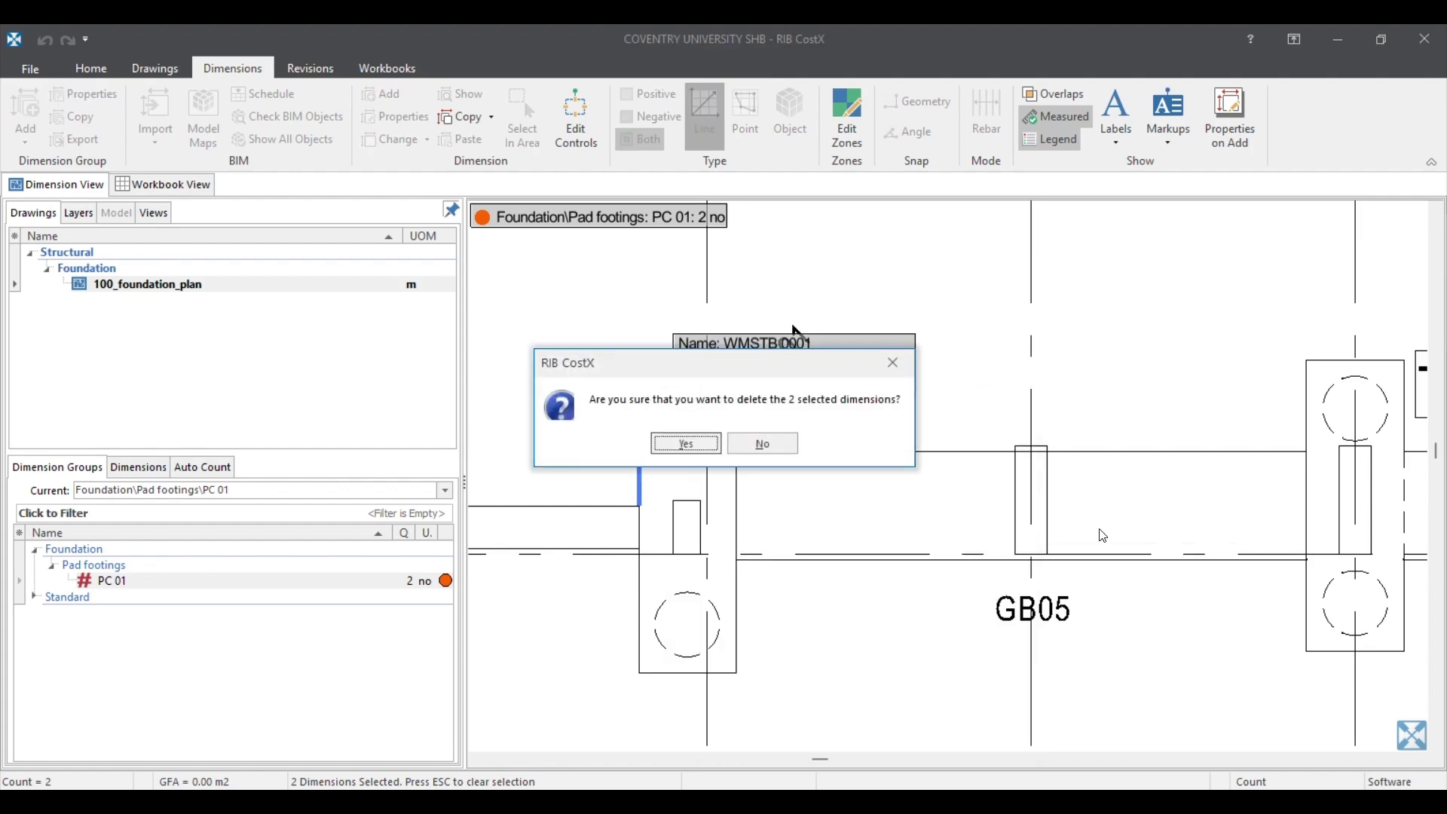
left_click(683, 444)
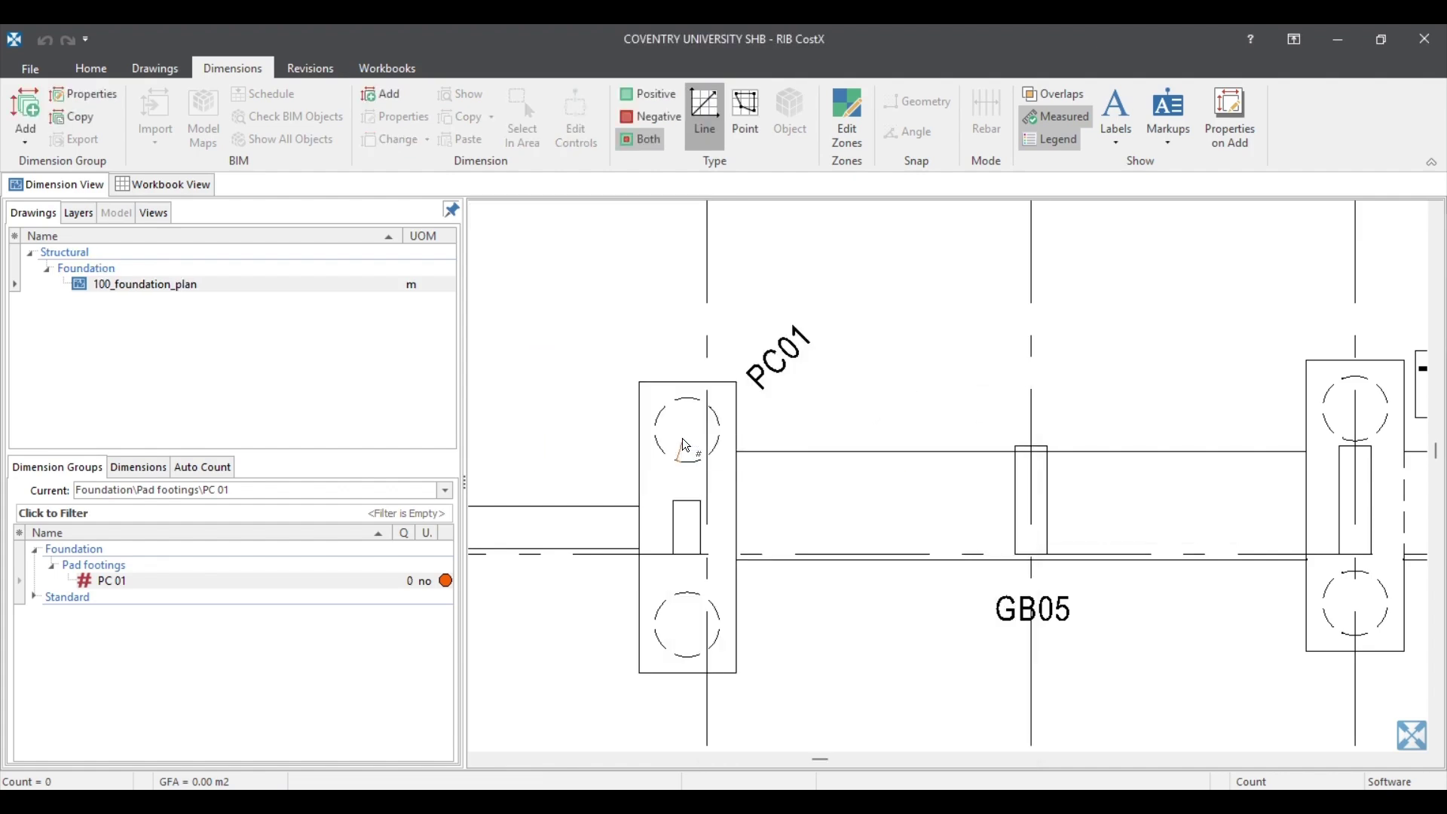
Step: Count the PC01 pile caps on grid lines H, I and J with one point on a corner of each cap
left_click(746, 116)
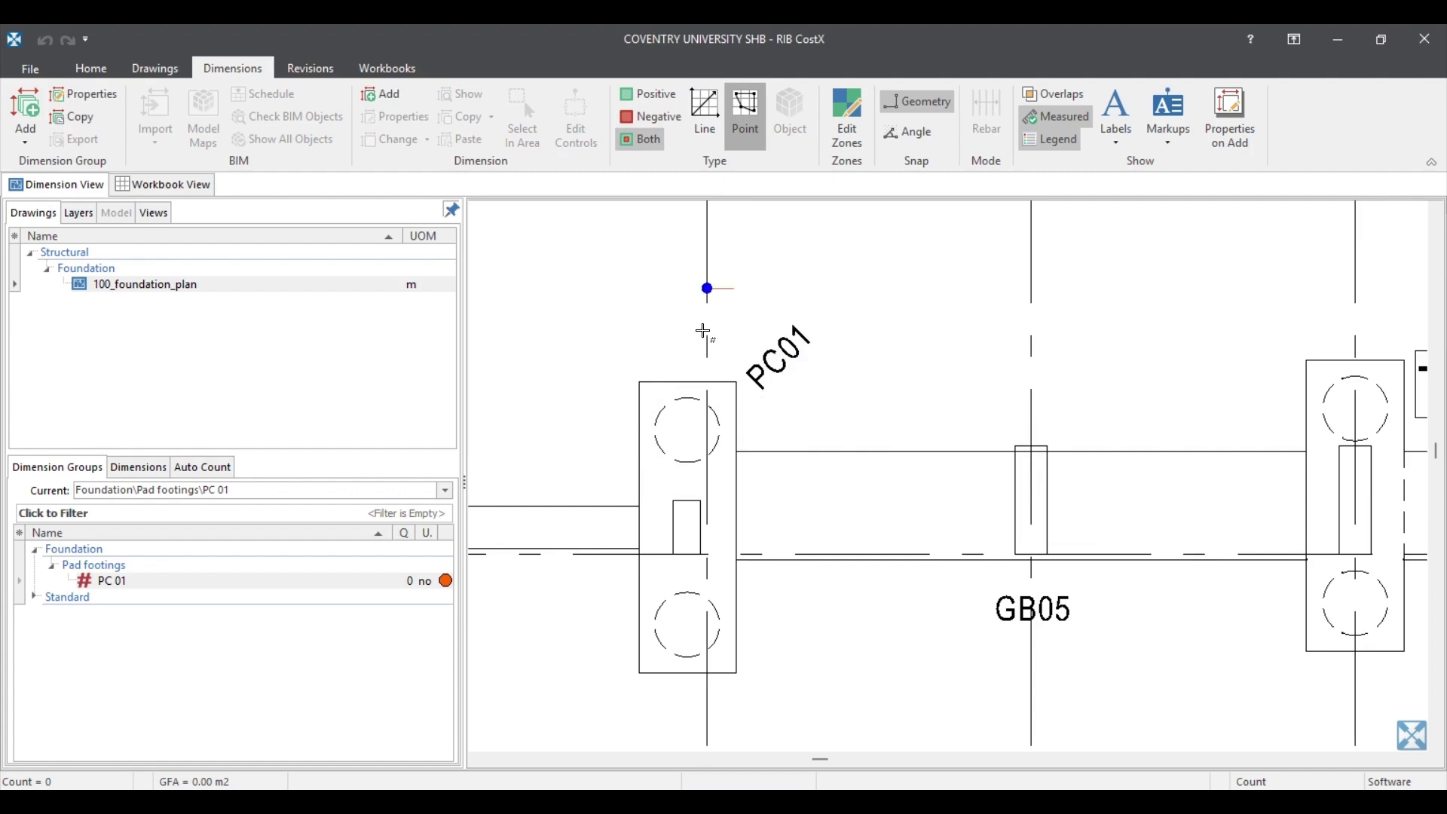
left_click(640, 382)
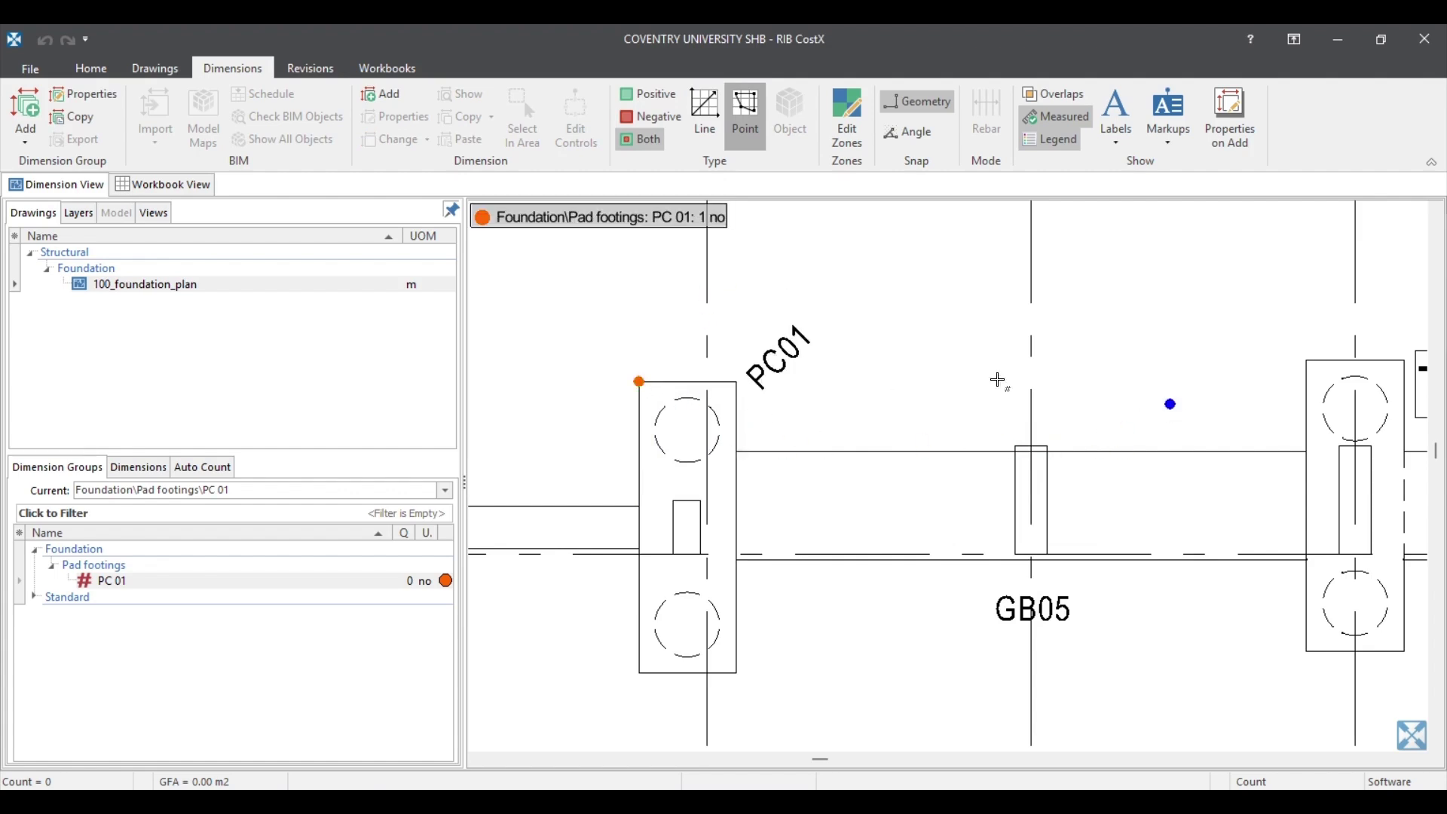
left_click_drag(1210, 346, 927, 353)
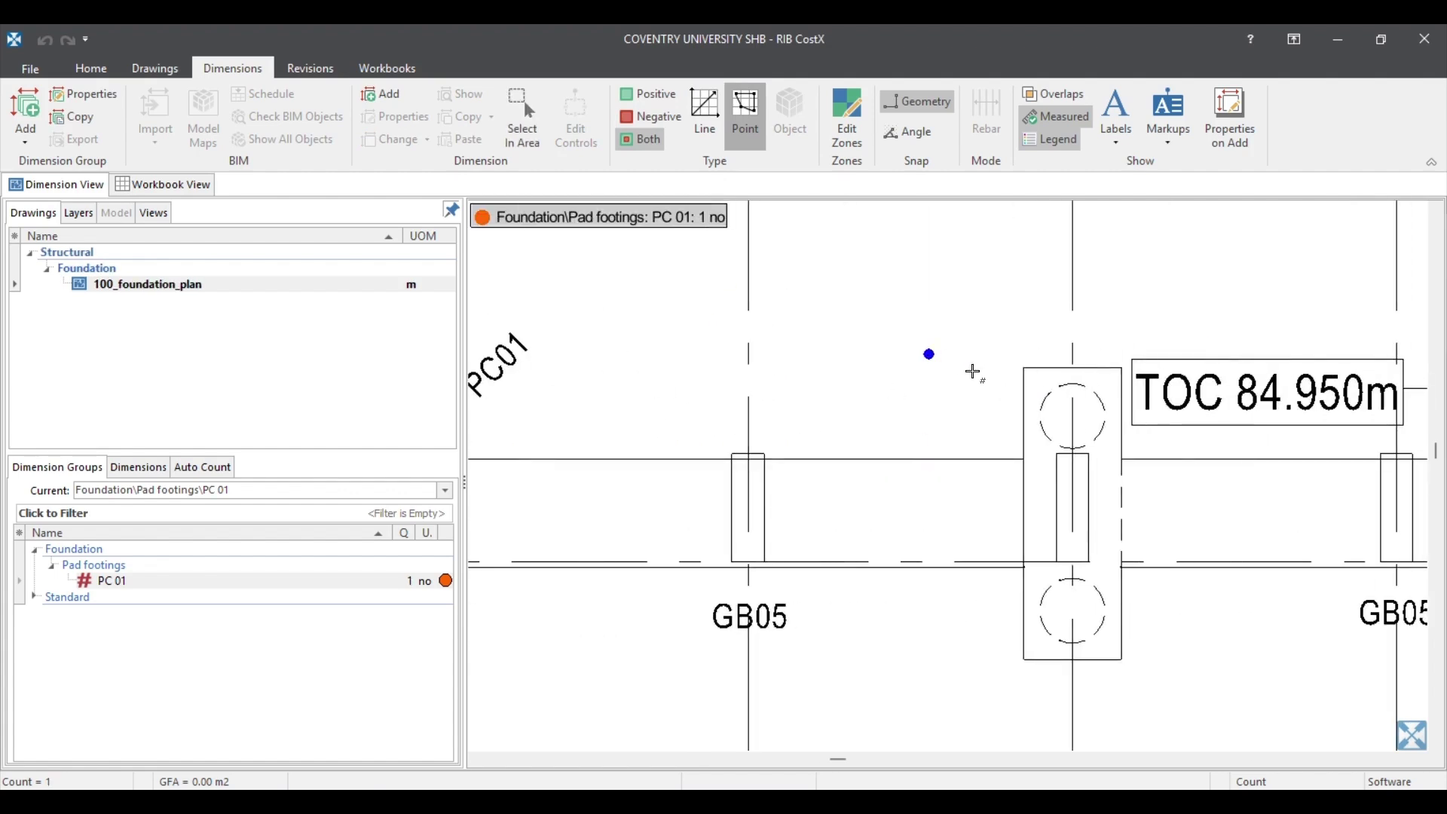
left_click(1018, 386)
scroll(804, 377, "down", 3)
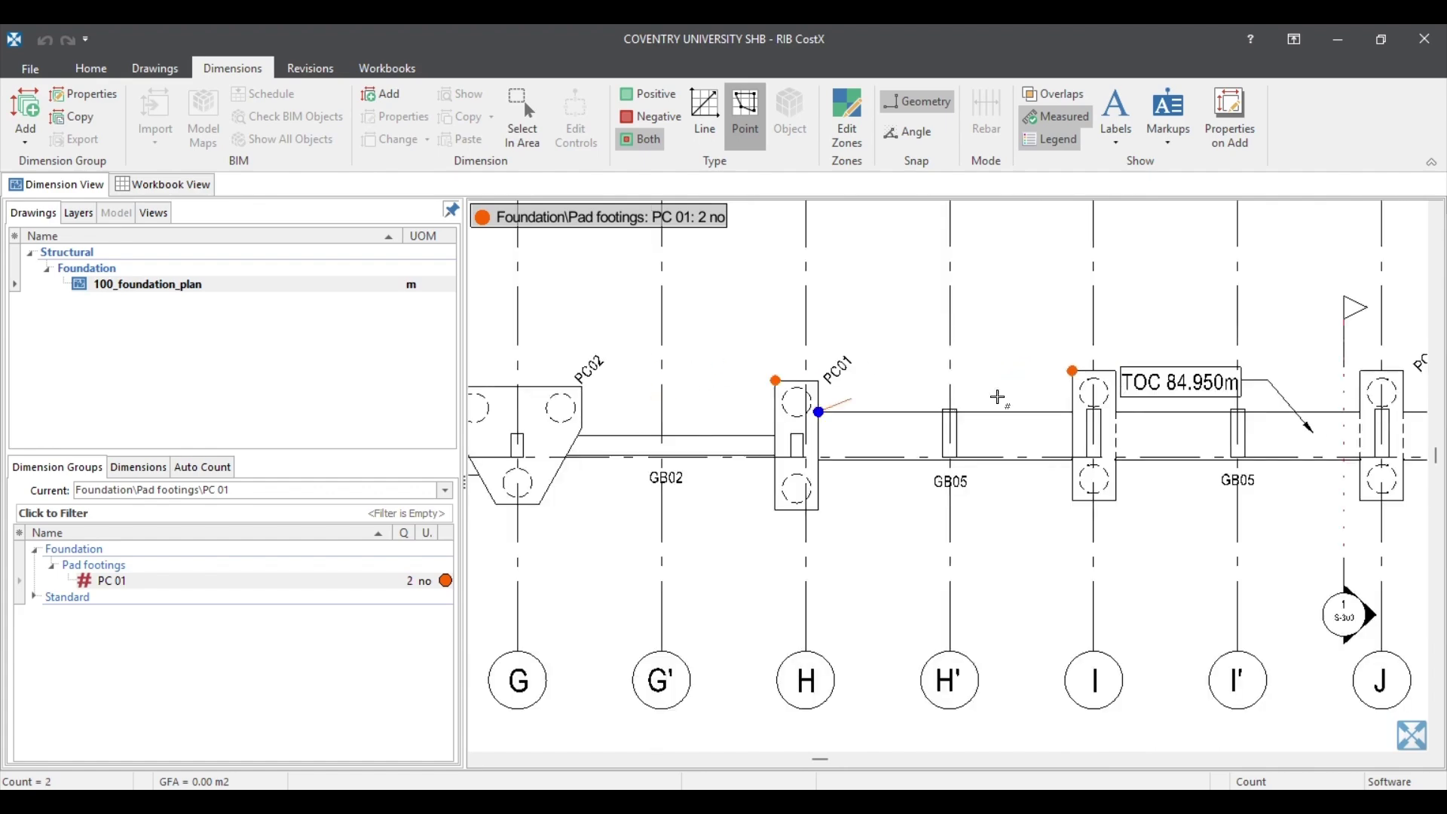
left_click(1084, 375)
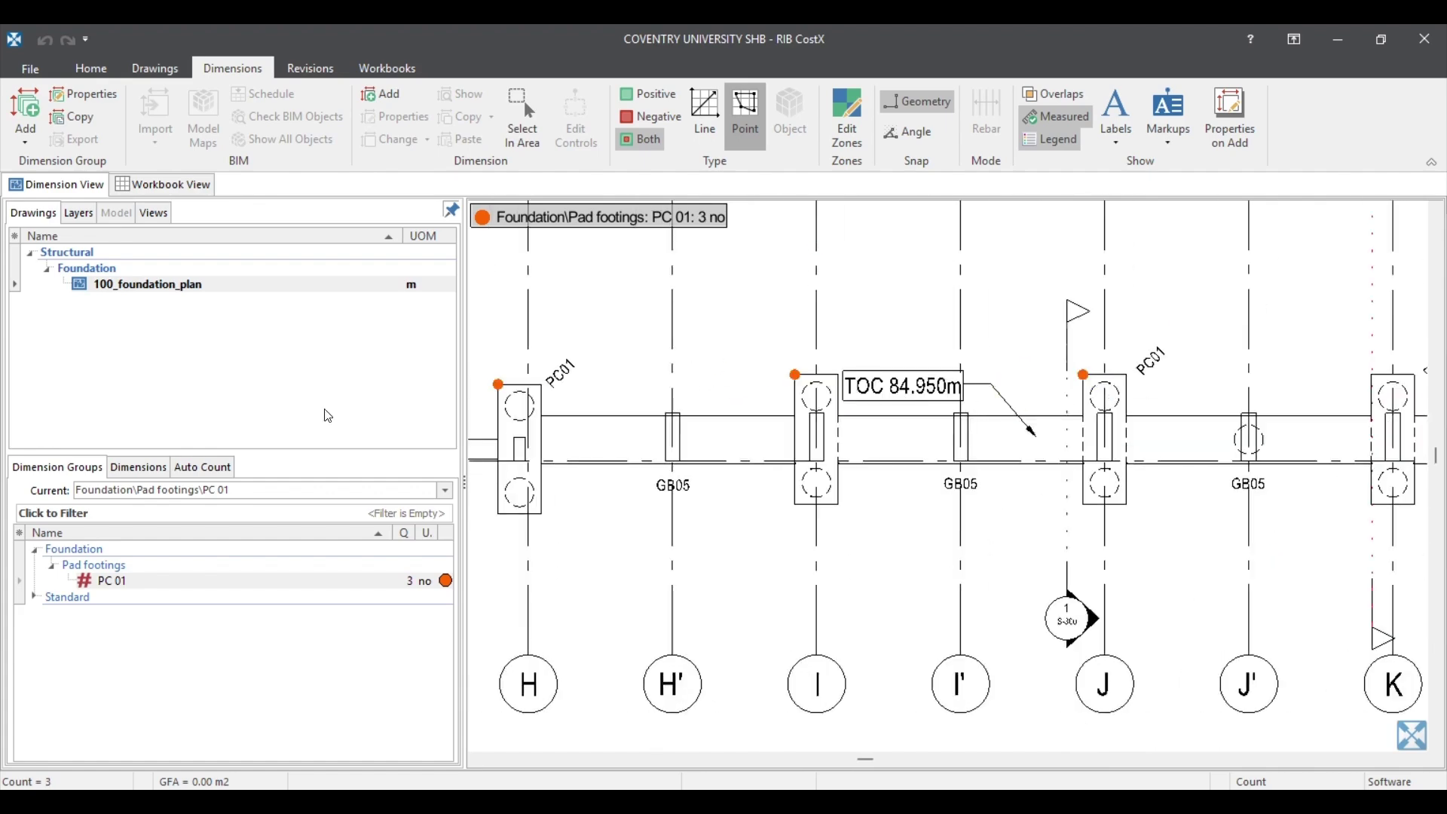
scroll(770, 365, "down", 3)
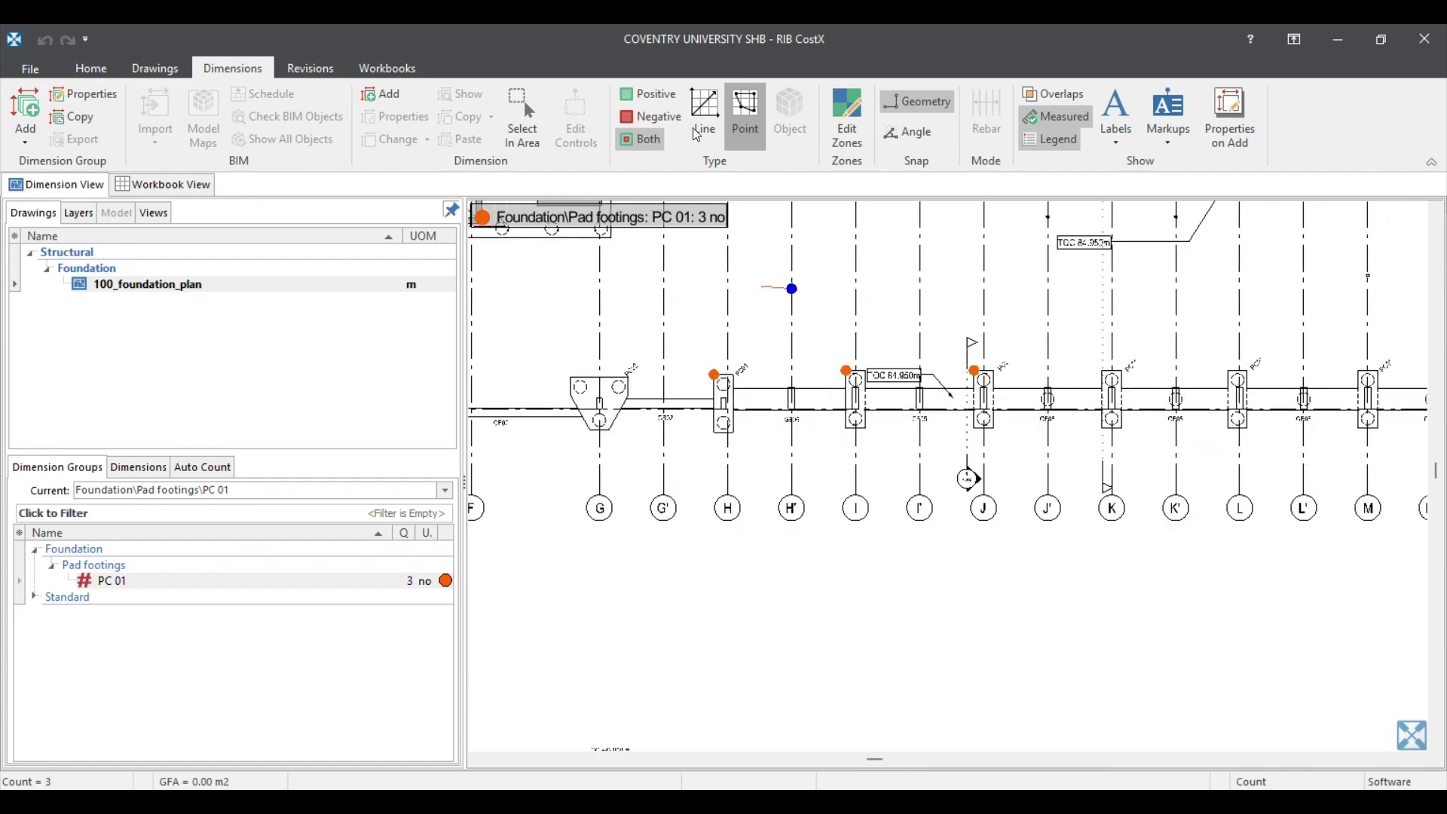
Step: Start a new dimension group in the Foundation\Pad footings folder and name it PC 01_Area
left_click(28, 113)
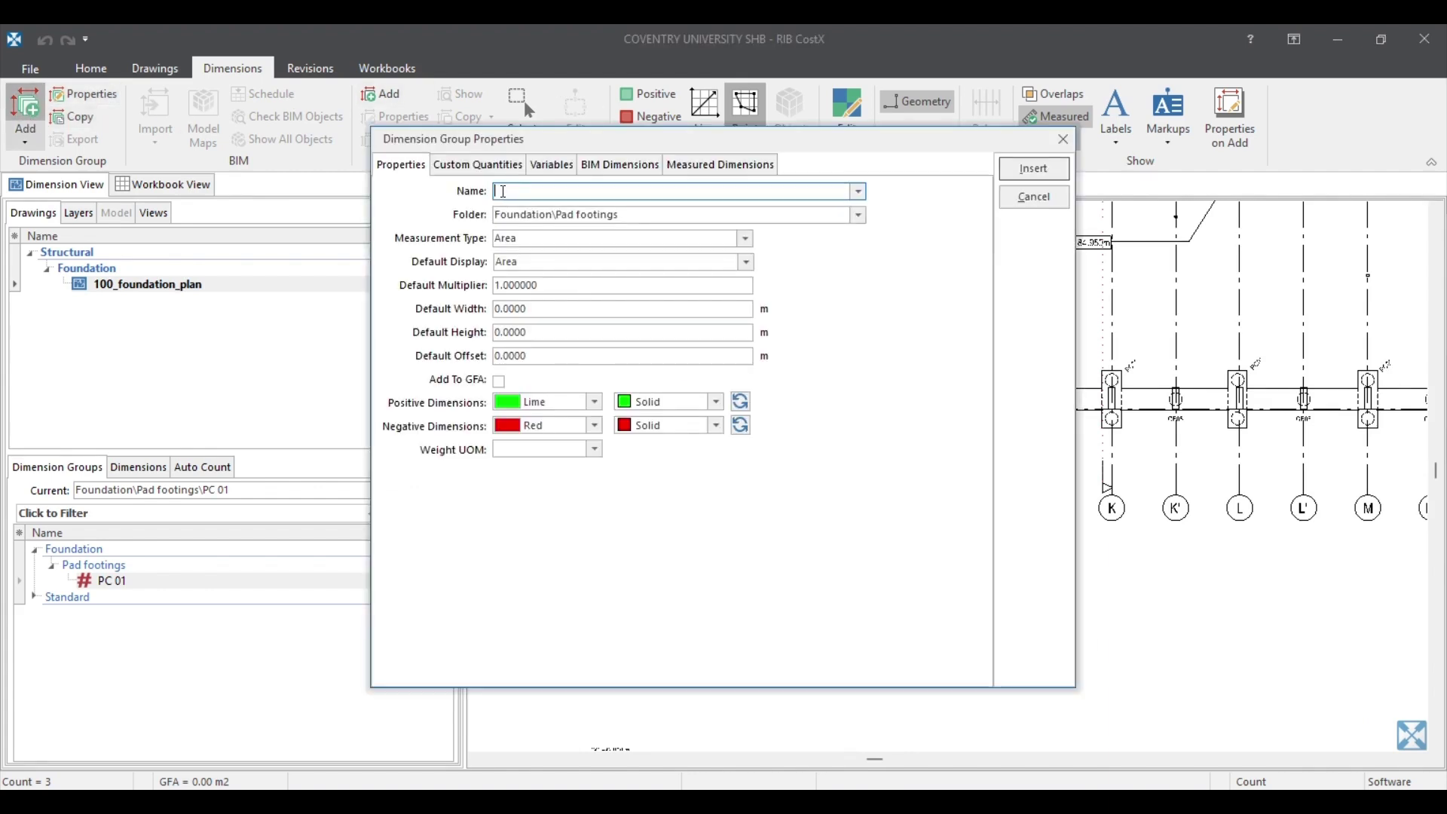
type("PC 01")
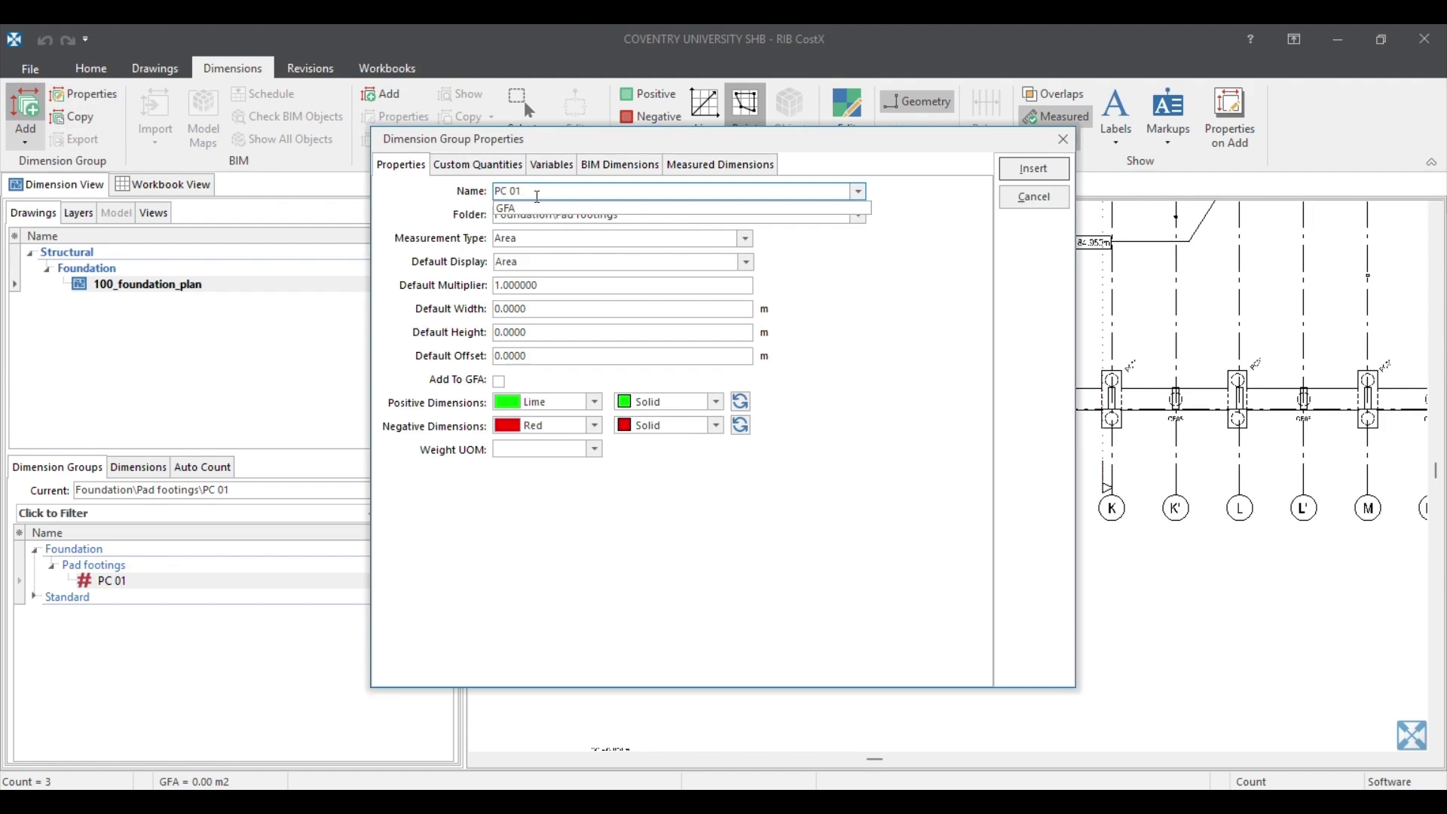
left_click(530, 197)
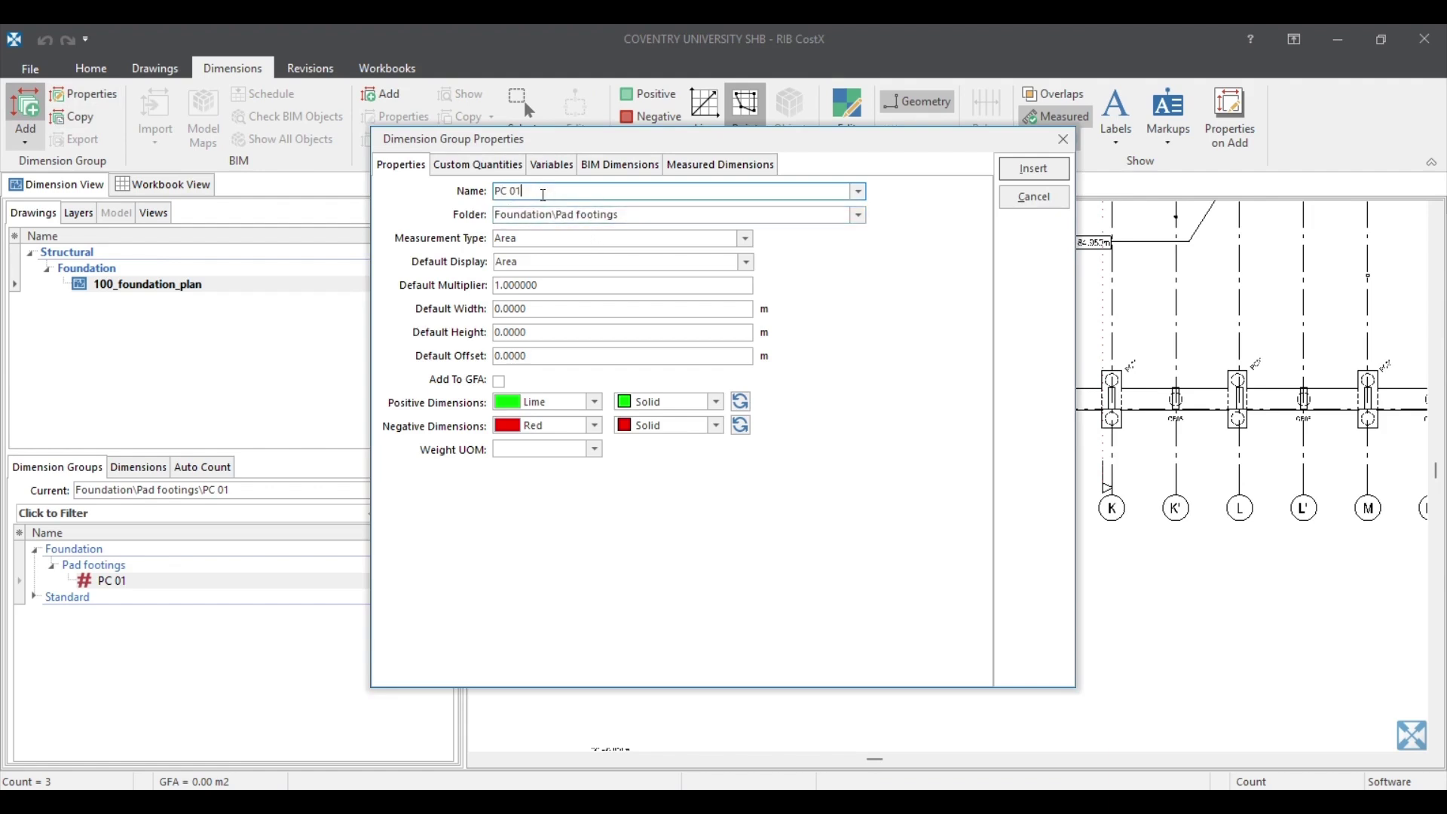
type("_")
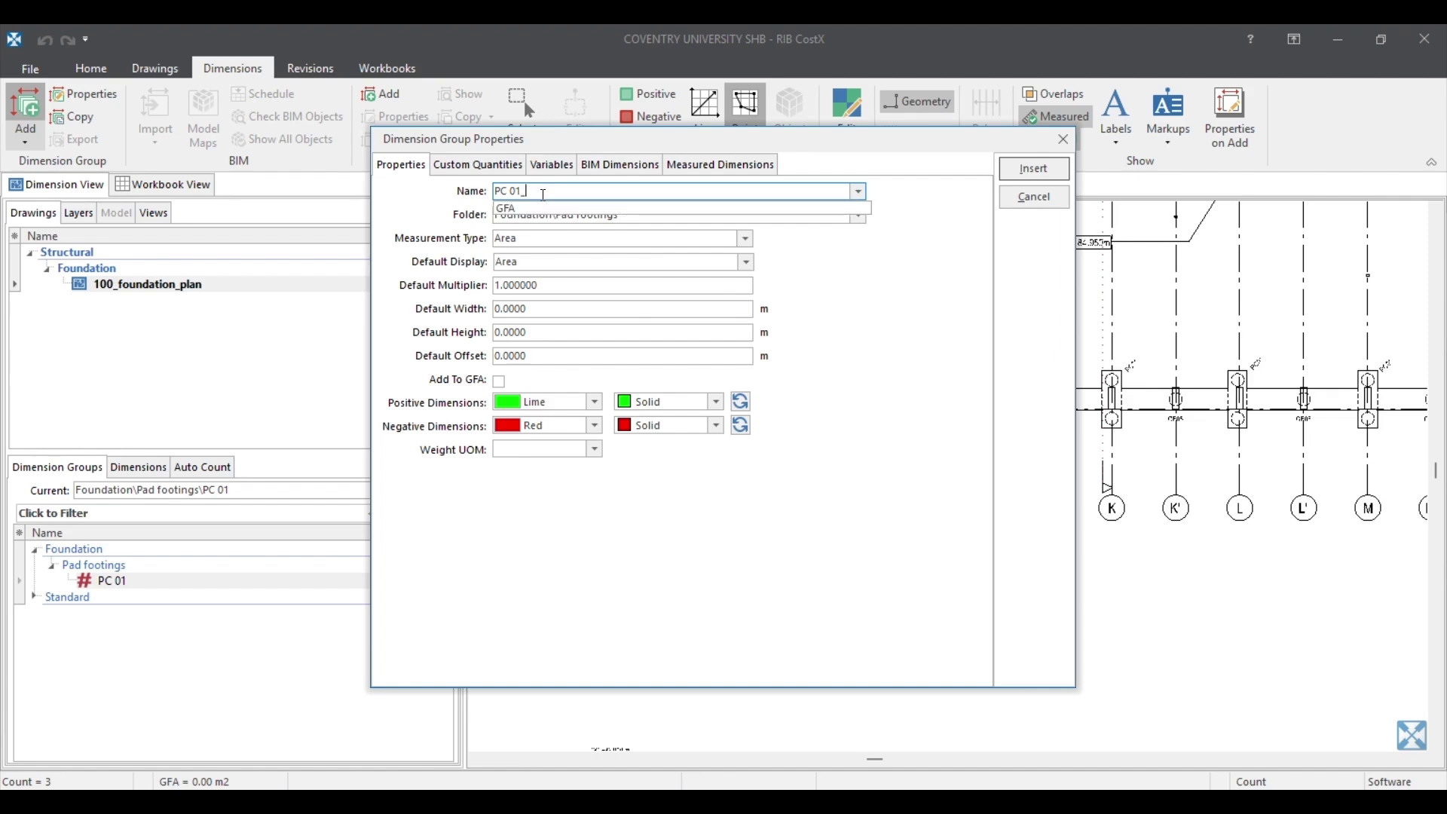
type("Area")
left_click(587, 190)
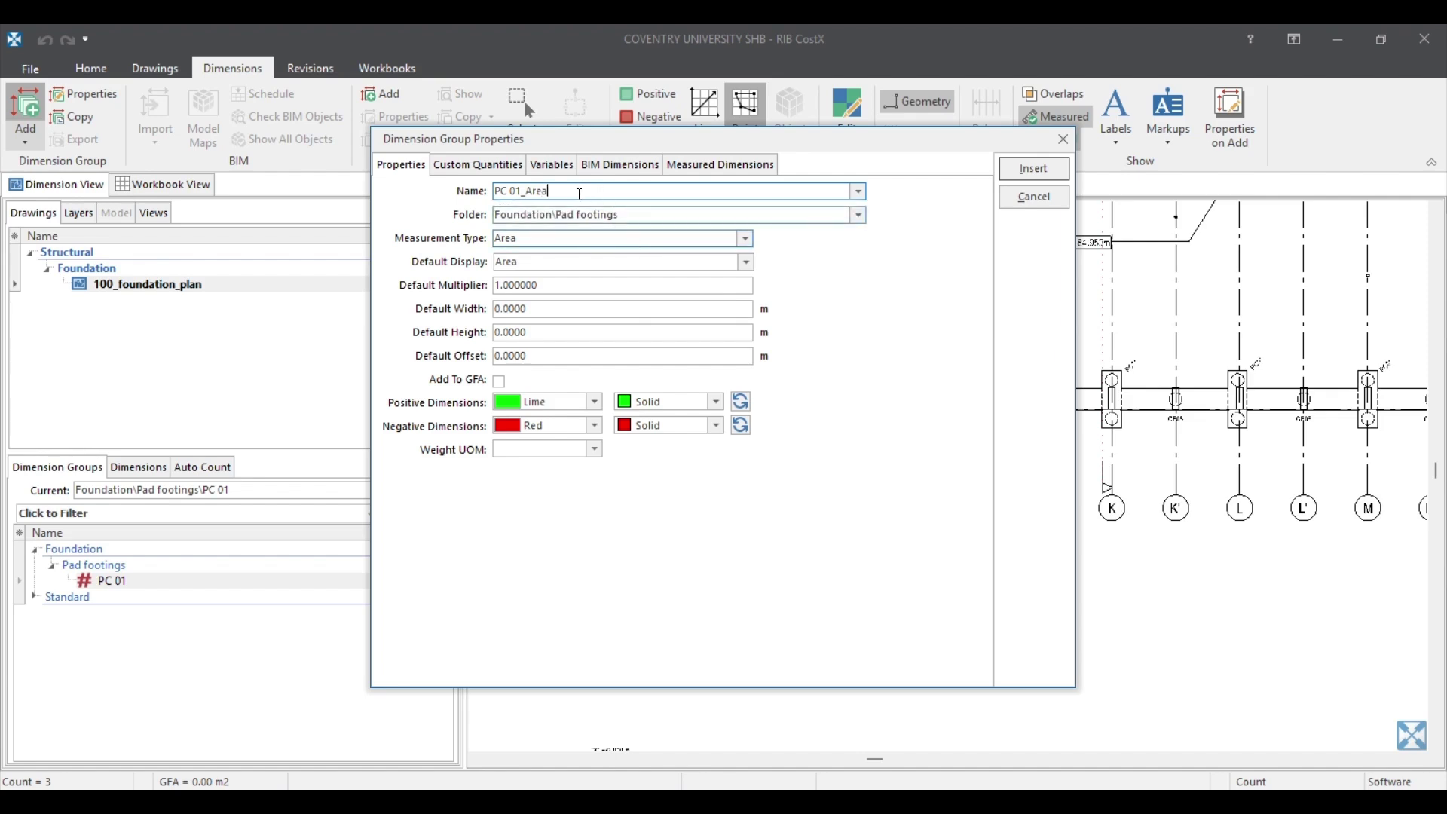
Step: Set the PC 01_Area group to measure Area with Avocado positive dimensions and insert it
left_click(745, 238)
left_click(527, 249)
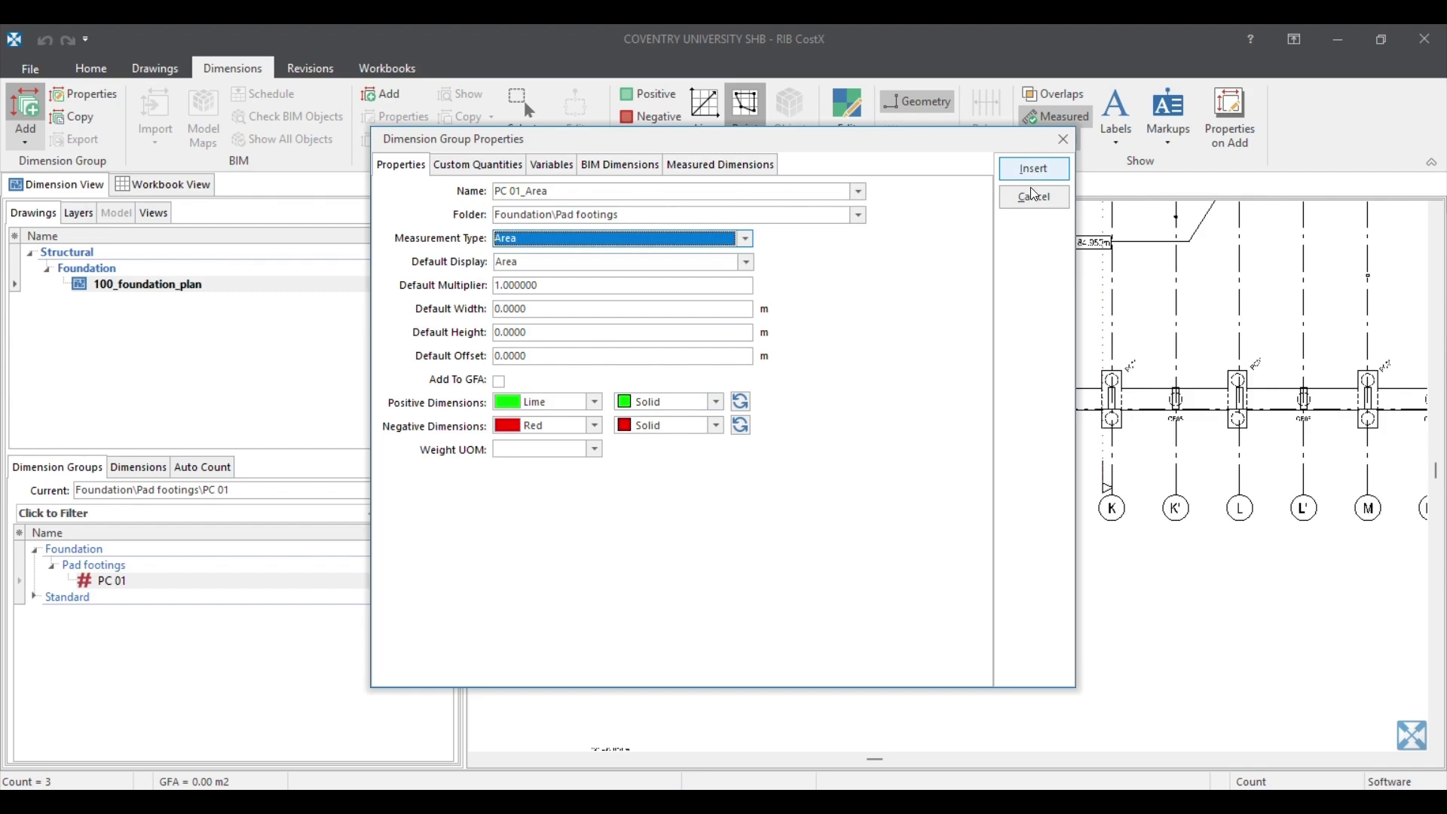
left_click(595, 401)
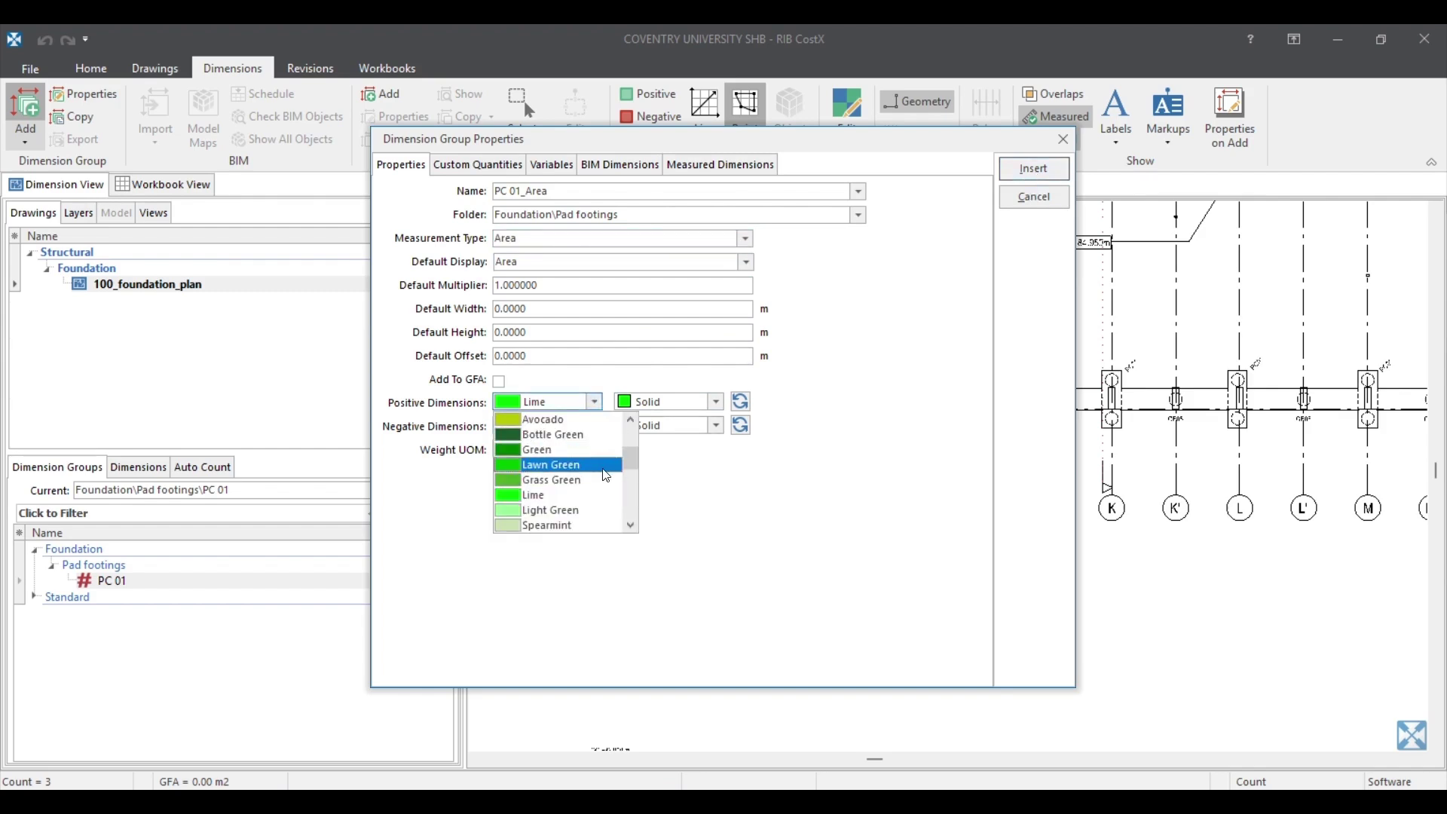
left_click_drag(630, 471, 630, 457)
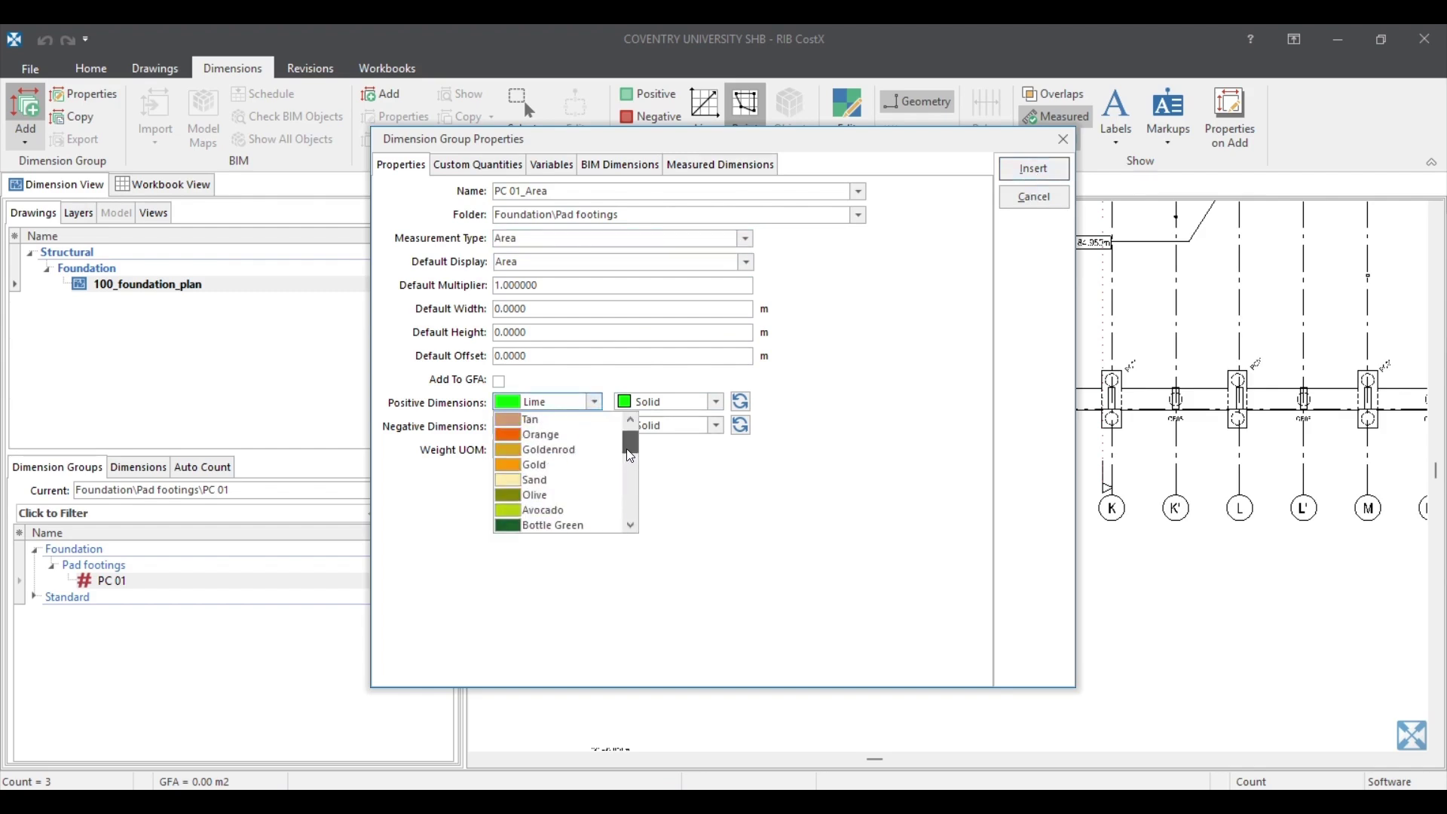
left_click(568, 515)
left_click(1033, 172)
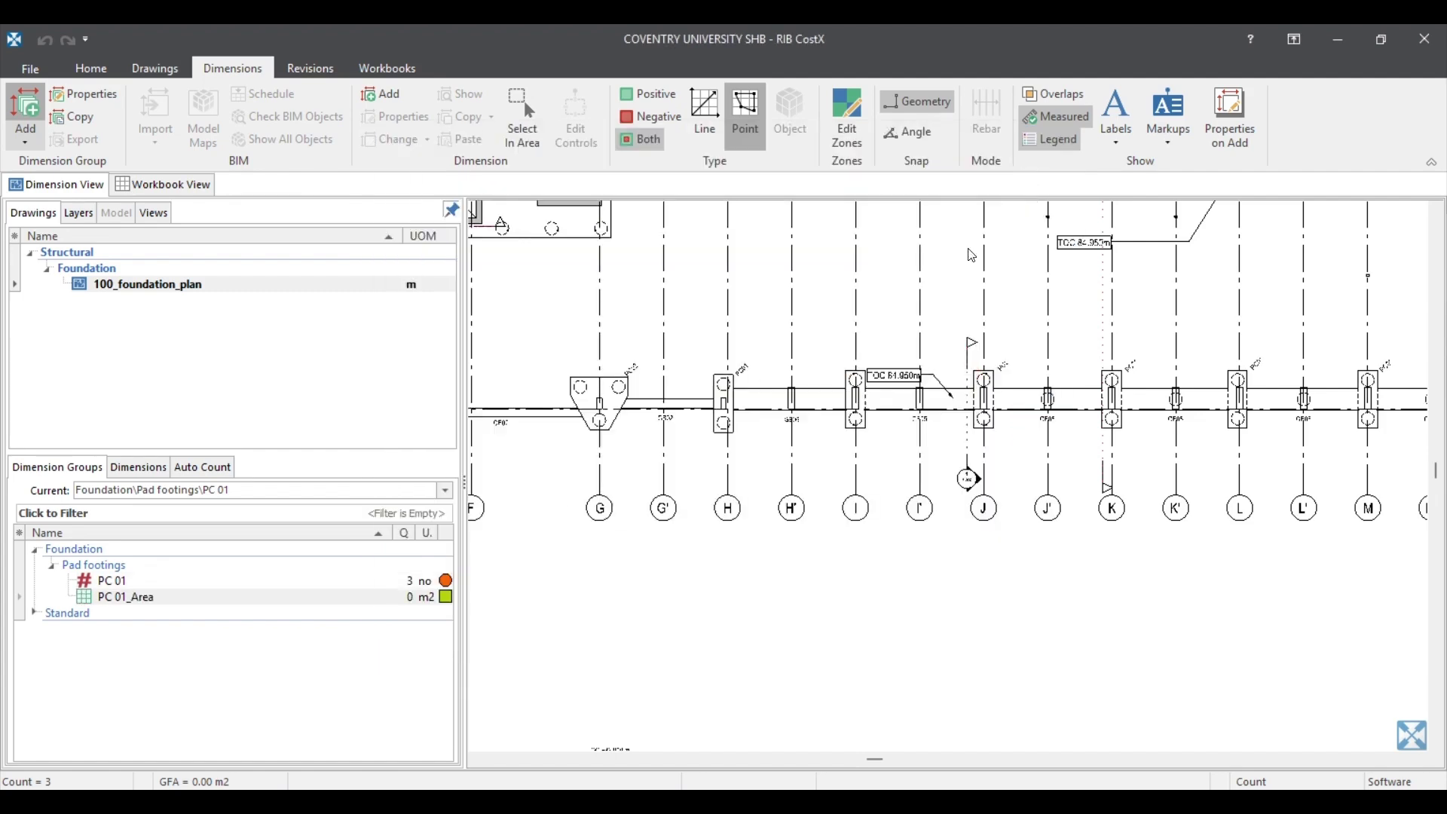
Step: Measure the area of the PC01 pile cap on grid line H by tracing its four corners with points
scroll(730, 381, "up", 6)
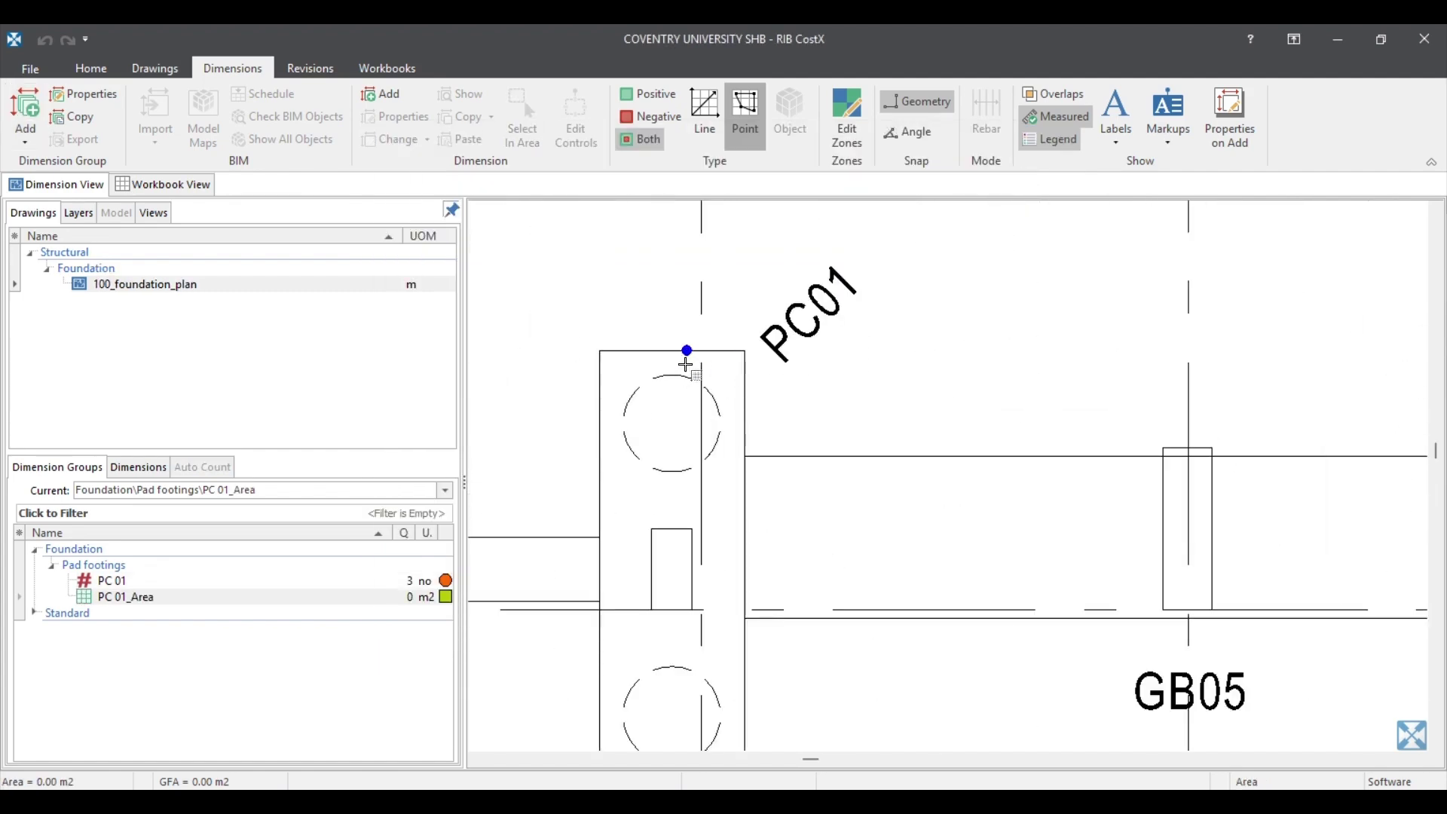
left_click(557, 344)
left_click(776, 344)
scroll(789, 346, "down", 3)
left_click(789, 538)
left_click(722, 538)
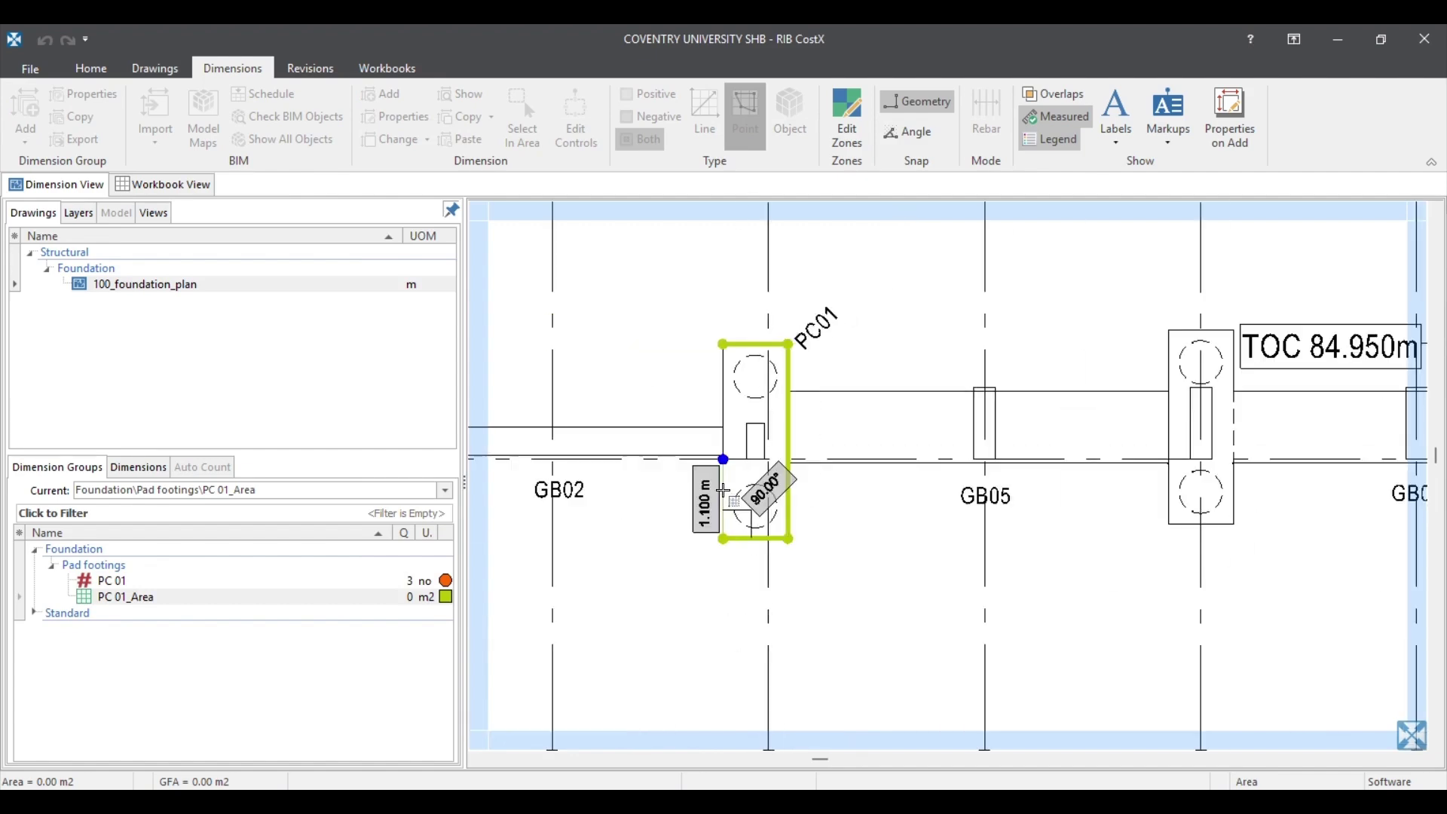
left_click(723, 345)
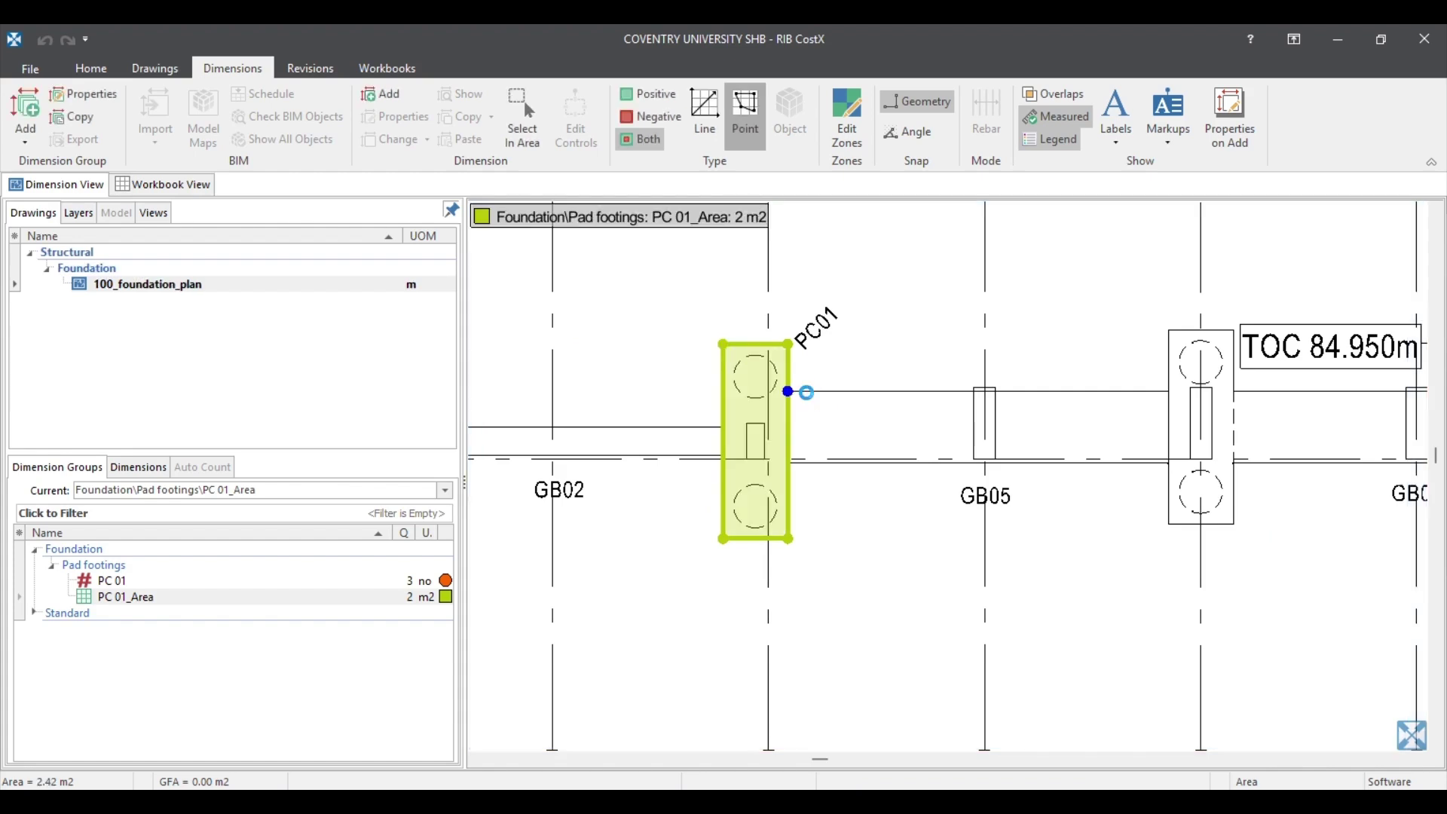
Step: Trace the upper, left and lower edges of the PC01 pile cap on grid line I as lines in PC 01_Area
scroll(790, 468, "down", 2)
left_click_drag(920, 452, 708, 479)
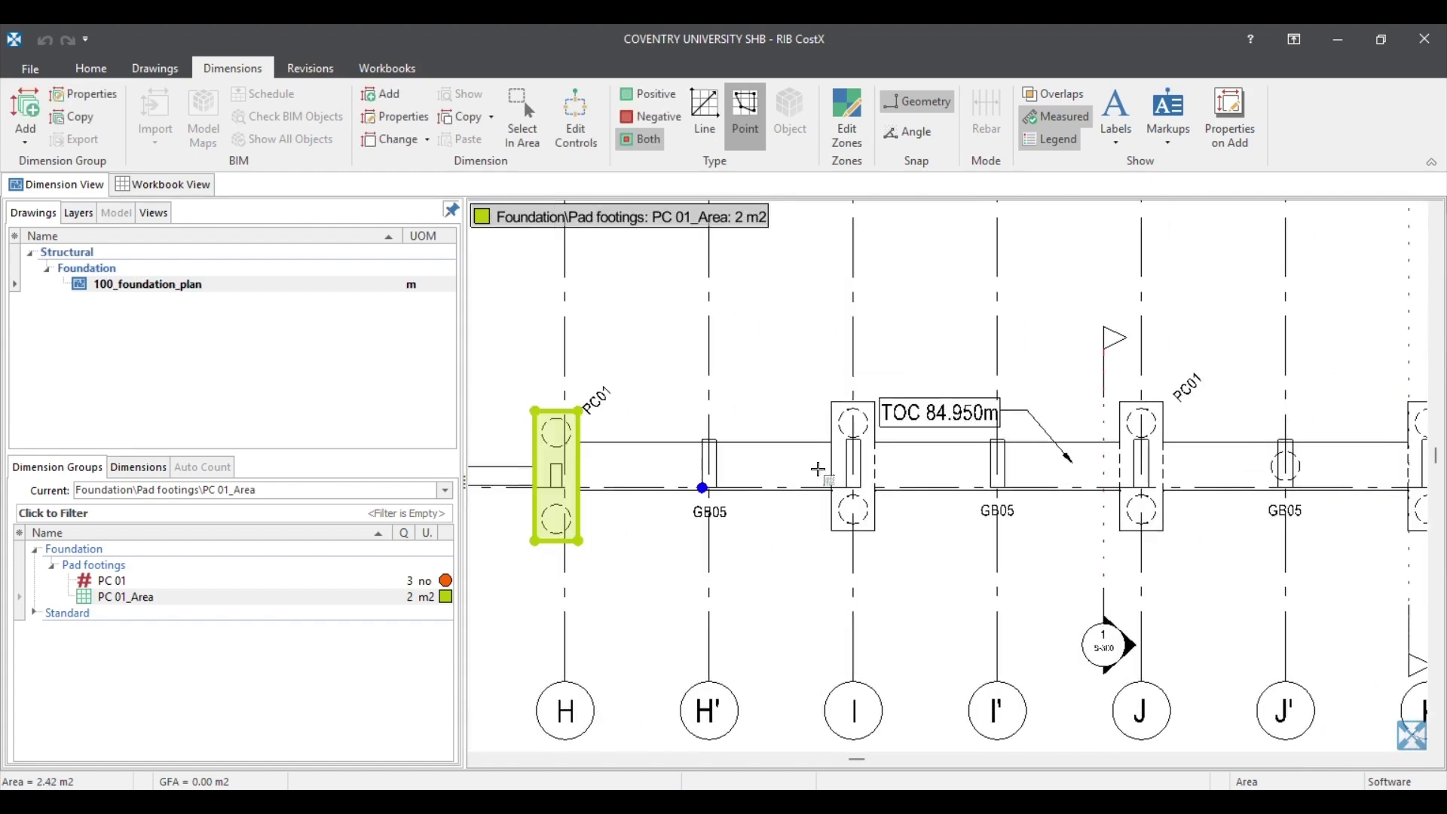
left_click(708, 121)
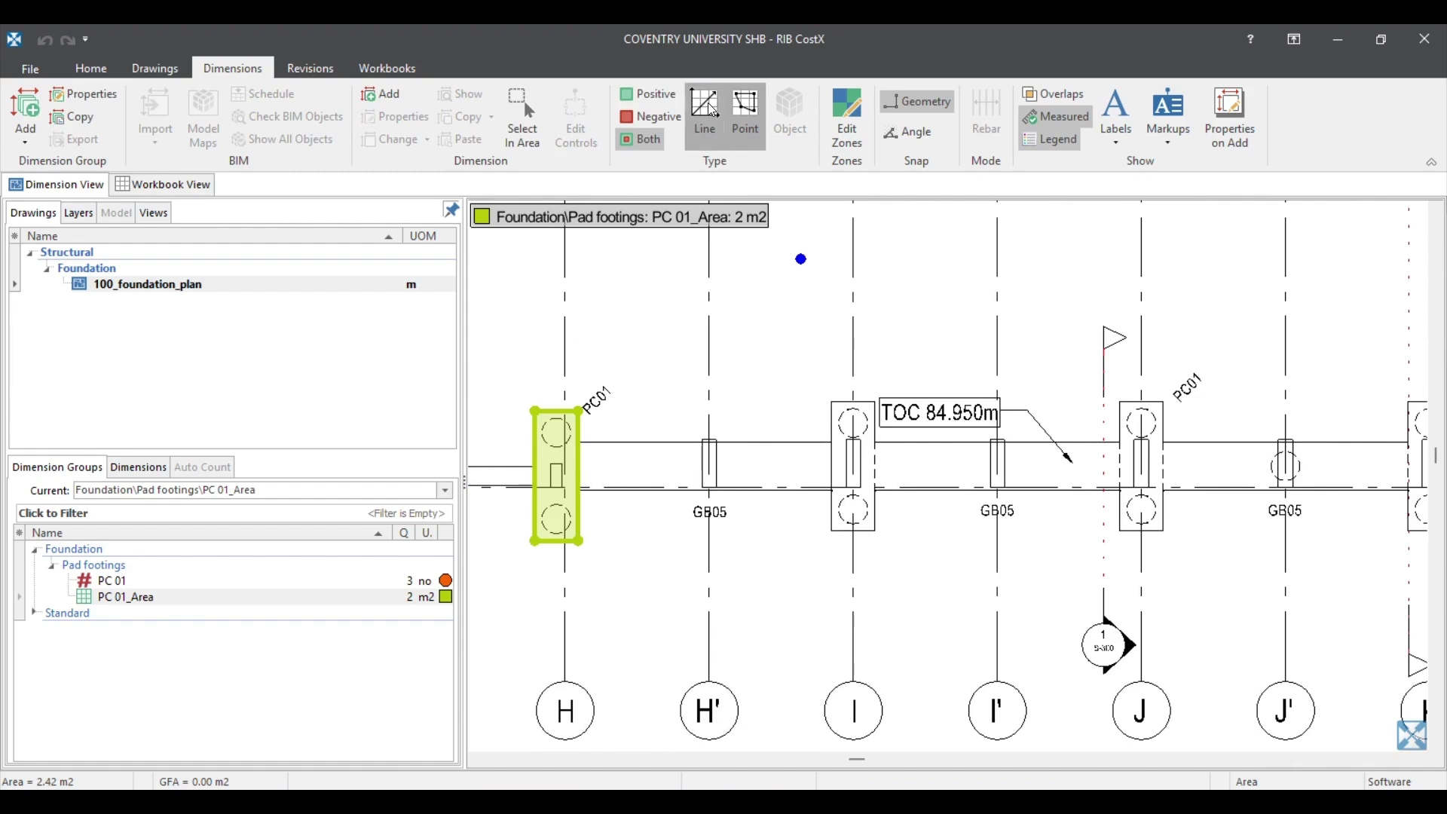
scroll(861, 414, "up", 5)
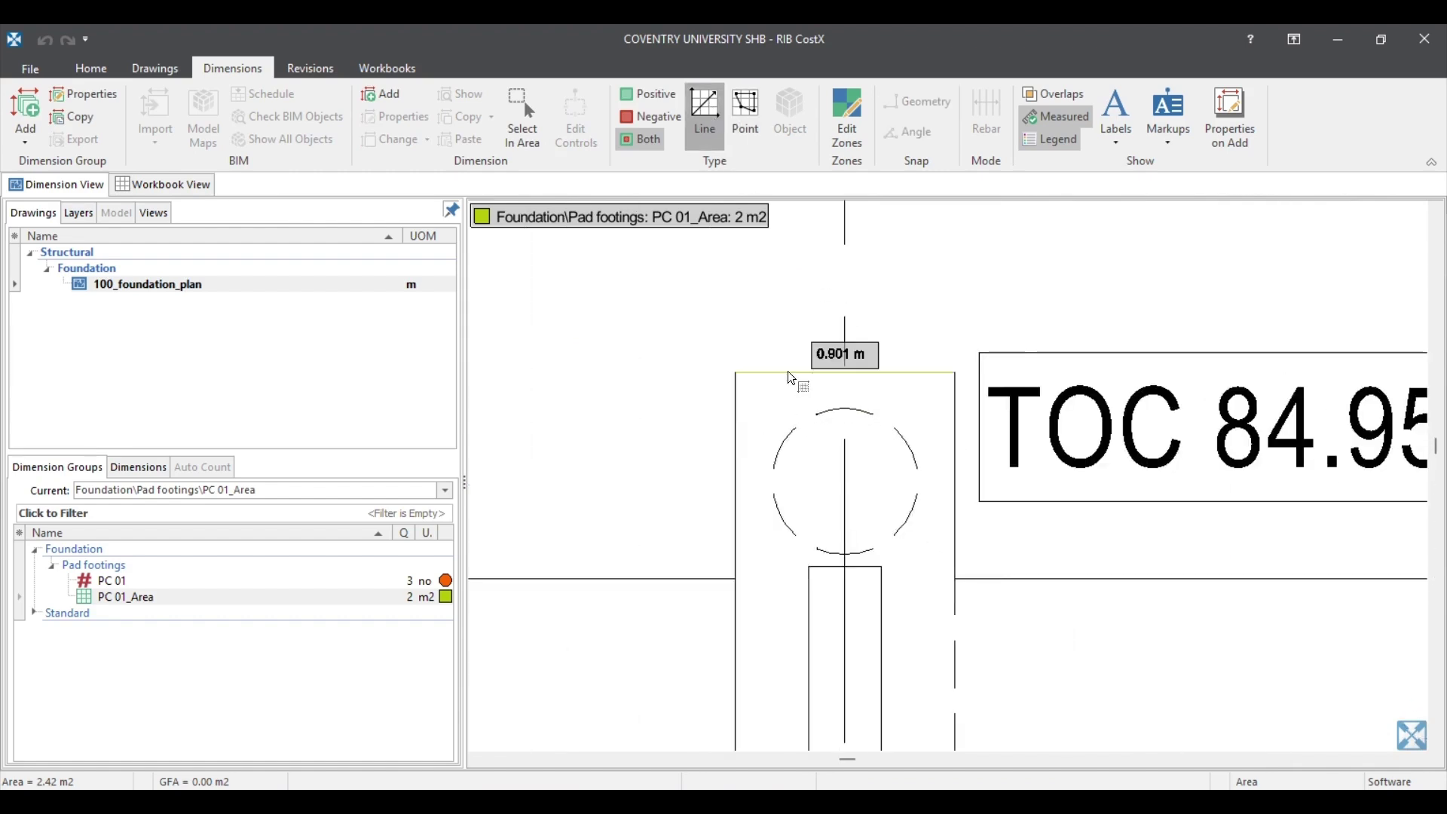
left_click(736, 372)
scroll(755, 430, "down", 3)
left_click_drag(752, 548, 763, 419)
left_click(757, 568)
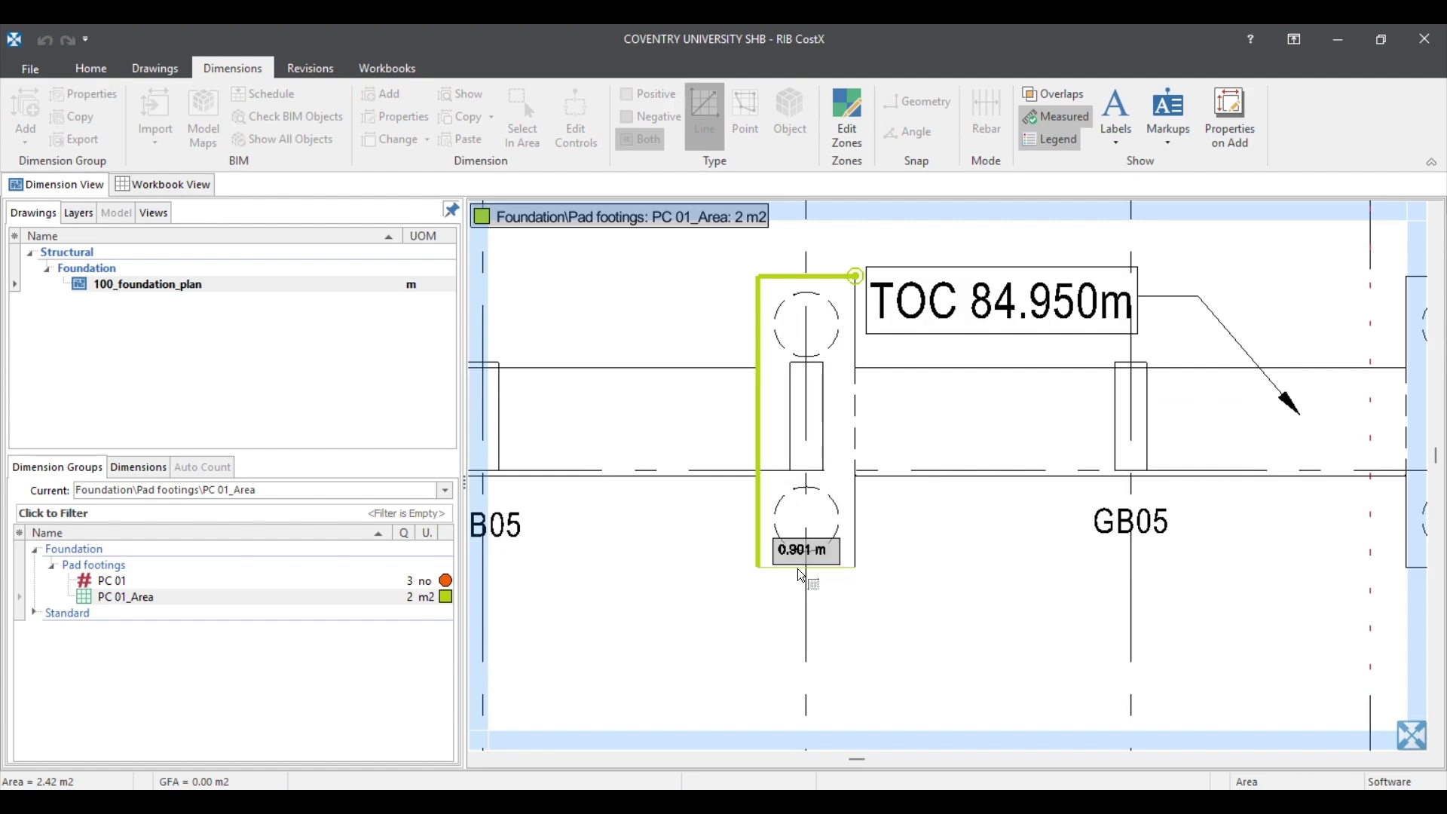
left_click(845, 544)
Step: Add the right edge of the grid line I pile cap and finish its area measurement
scroll(849, 508, "up", 4)
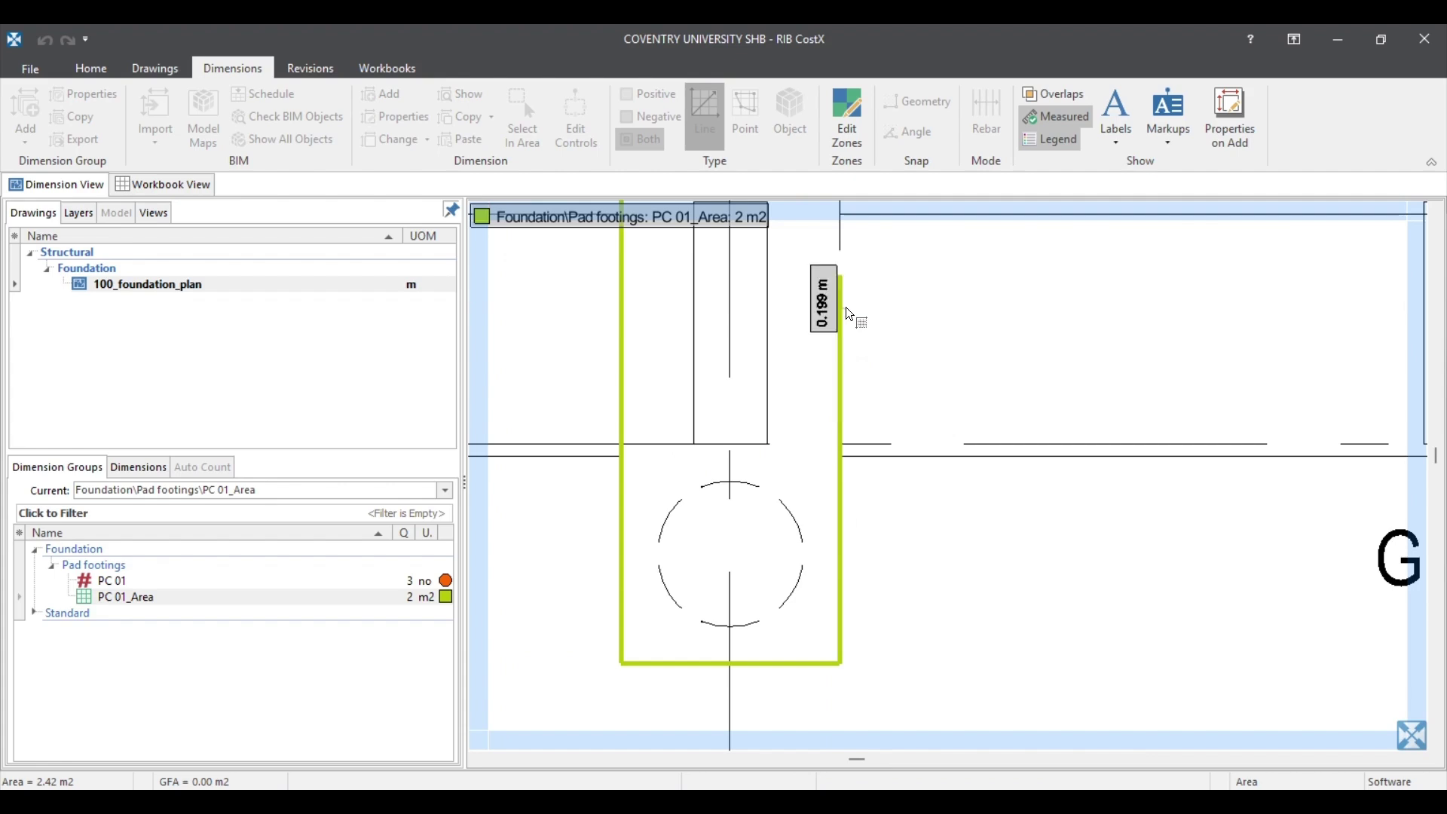
scroll(849, 313, "down", 3)
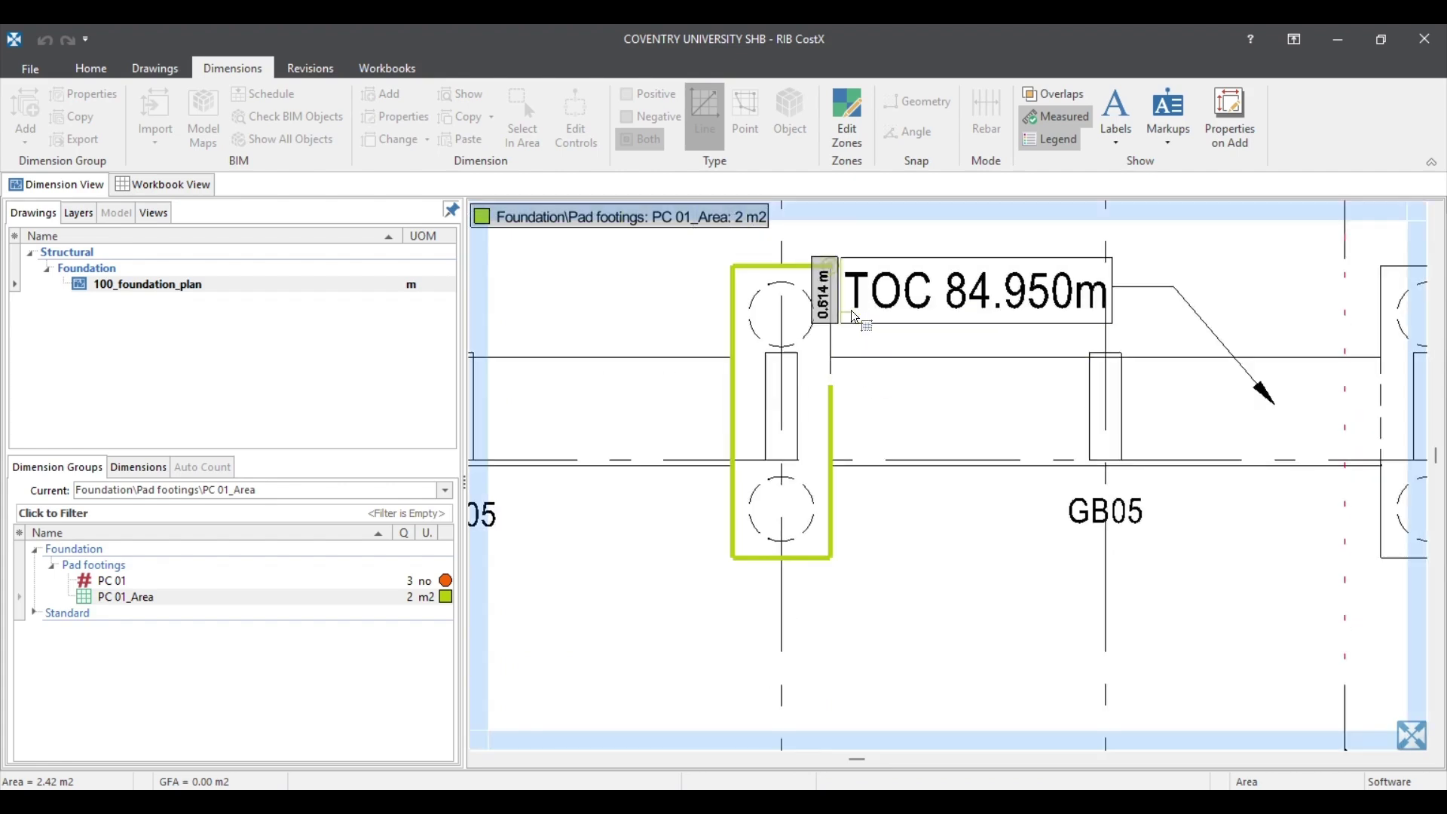
scroll(850, 310, "up", 5)
left_click(761, 286)
scroll(765, 293, "down", 3)
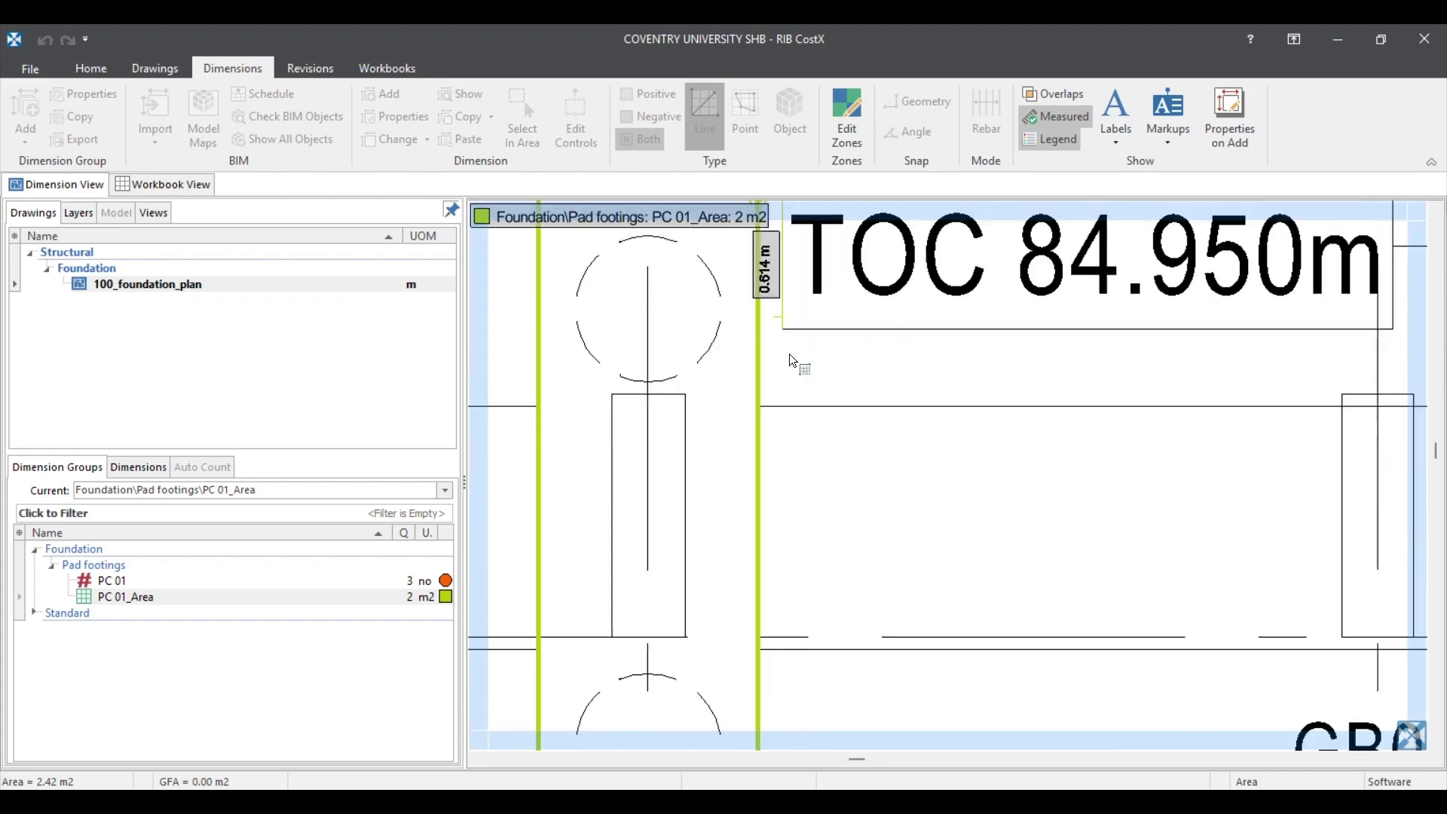
right_click(802, 384)
scroll(848, 422, "down", 4)
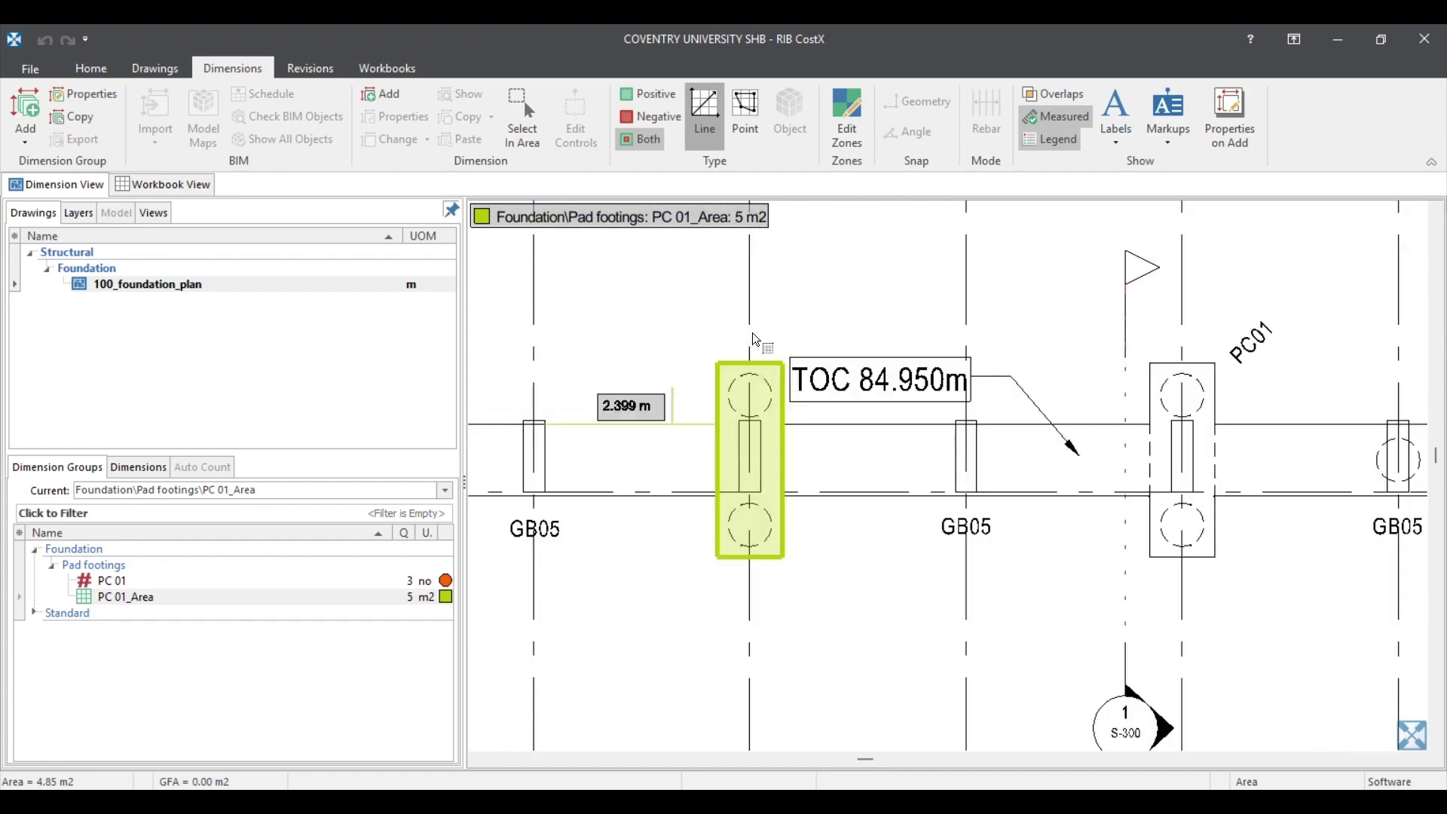
scroll(742, 436, "down", 2)
scroll(497, 467, "up", 2)
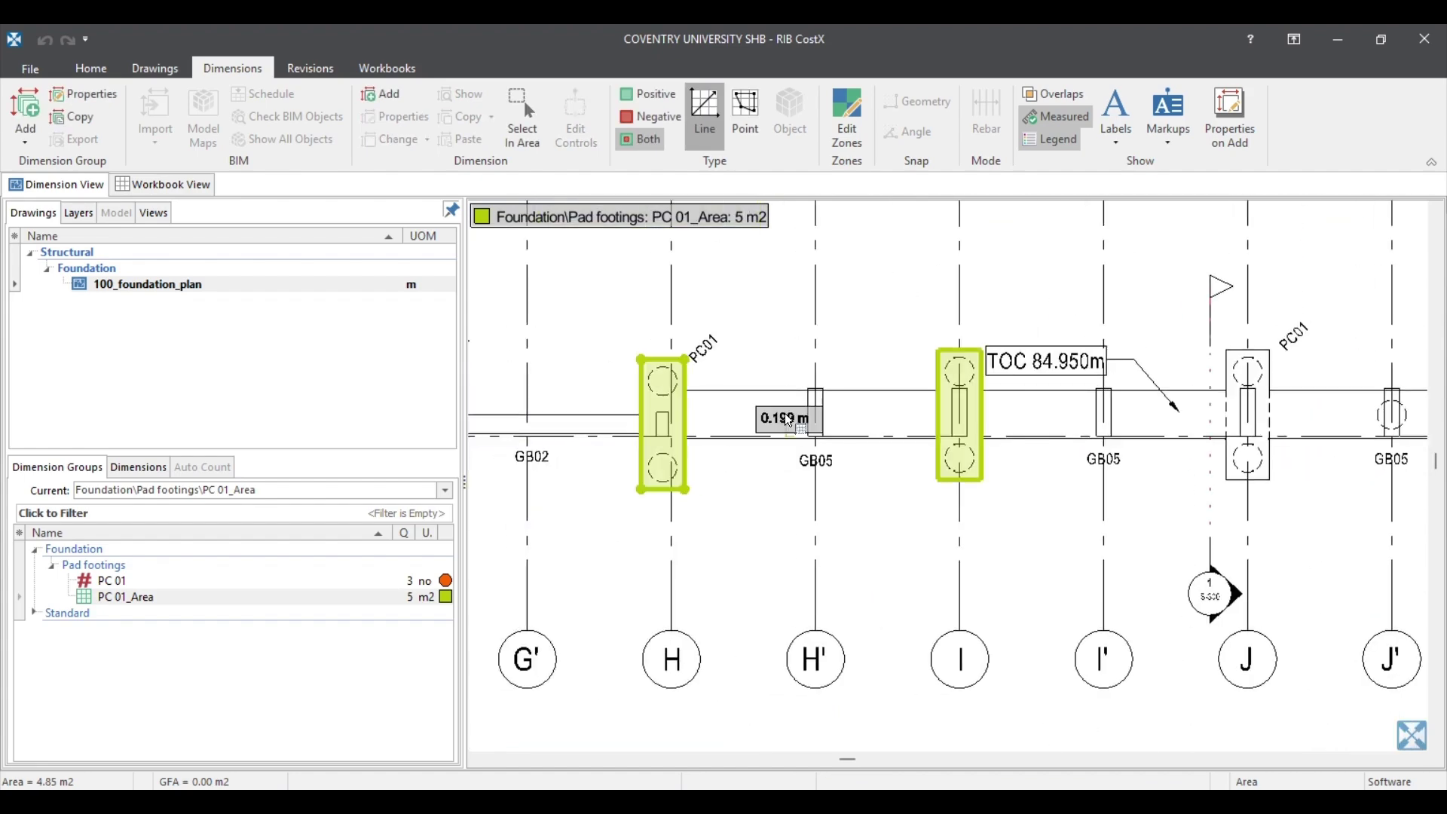
Step: Start a new dimension group named PC 01_Length in Foundation\Pad footings with measurement type Length
left_click(30, 113)
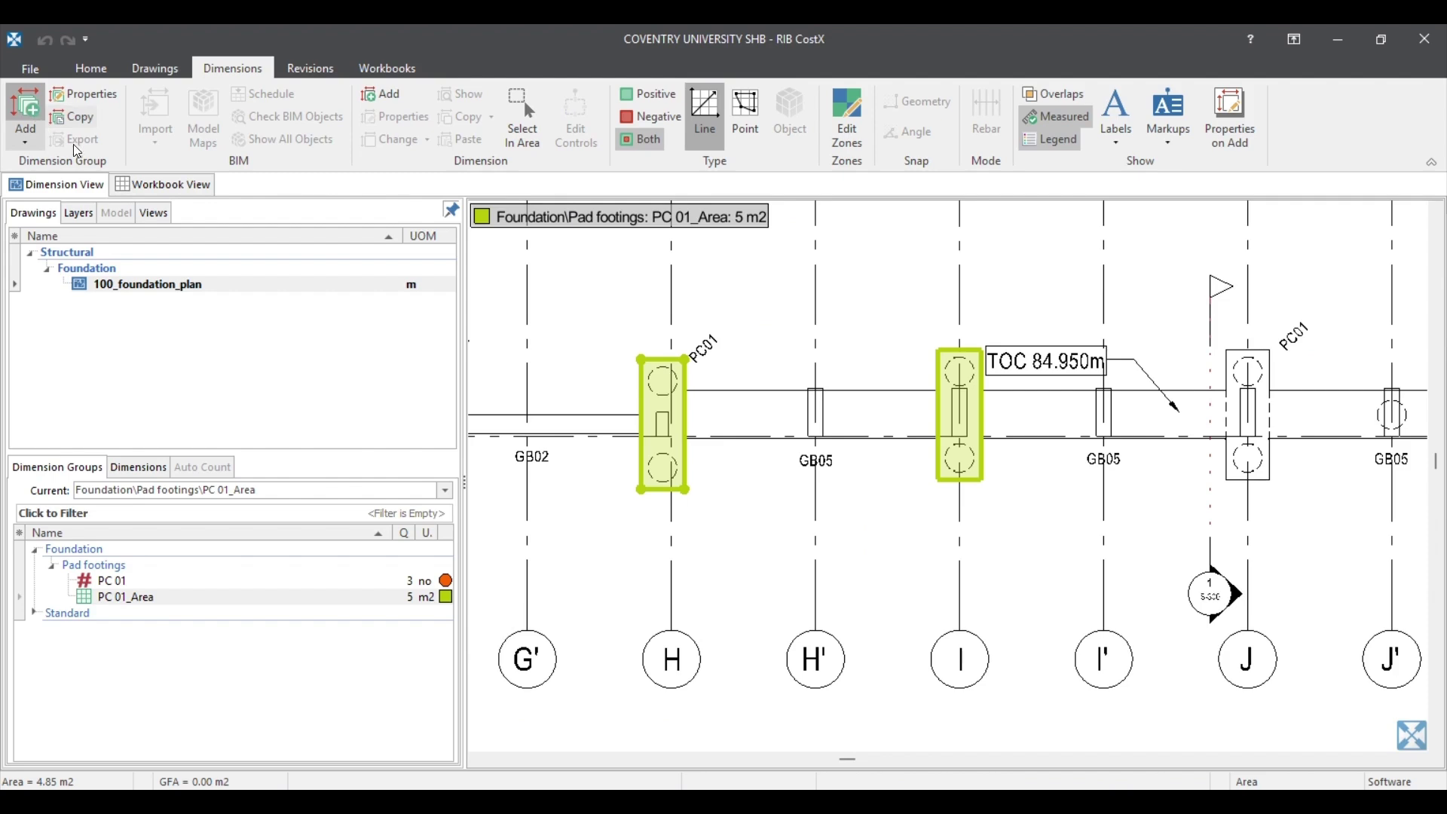
type("P")
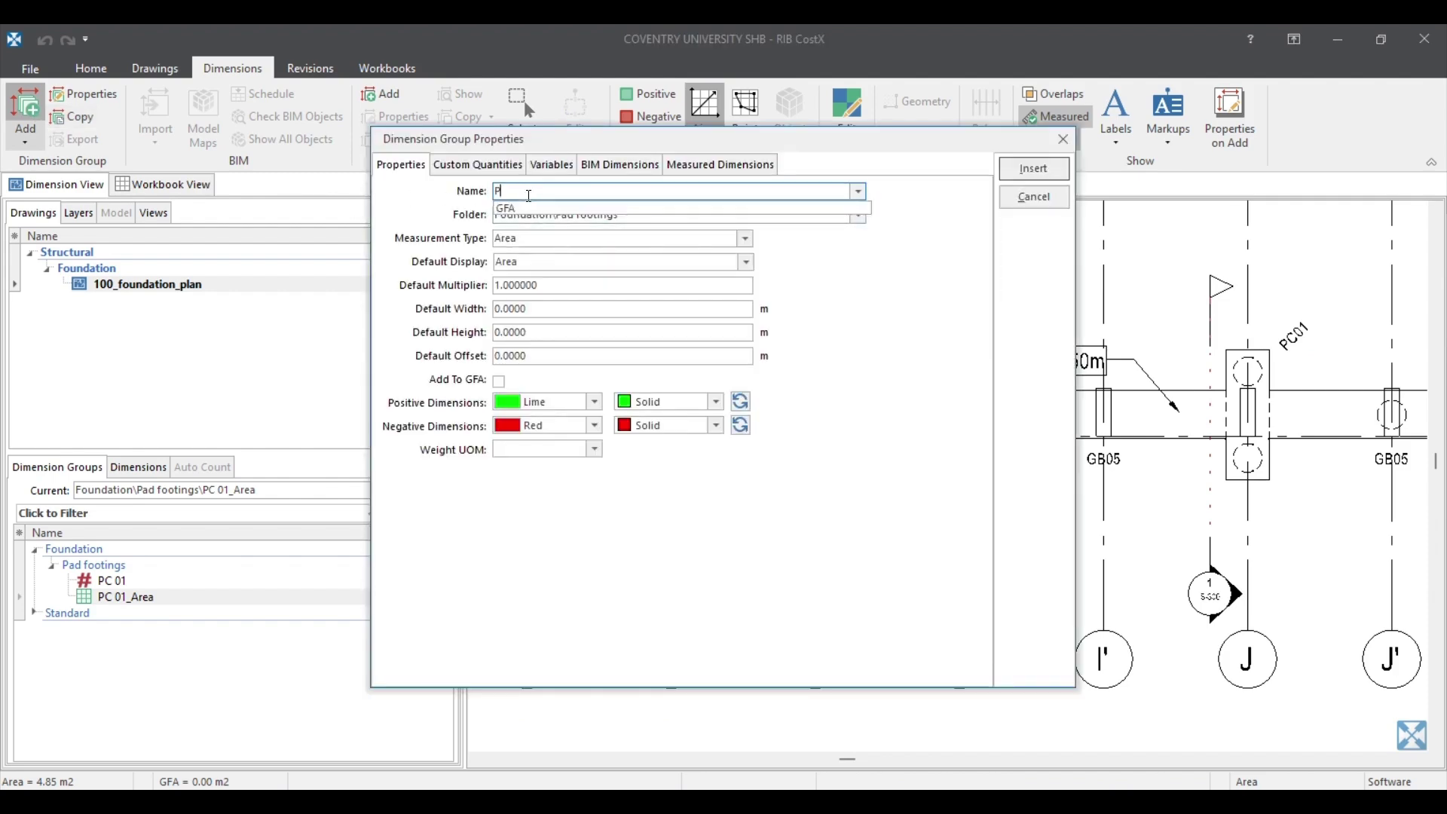
type("C 01_Length")
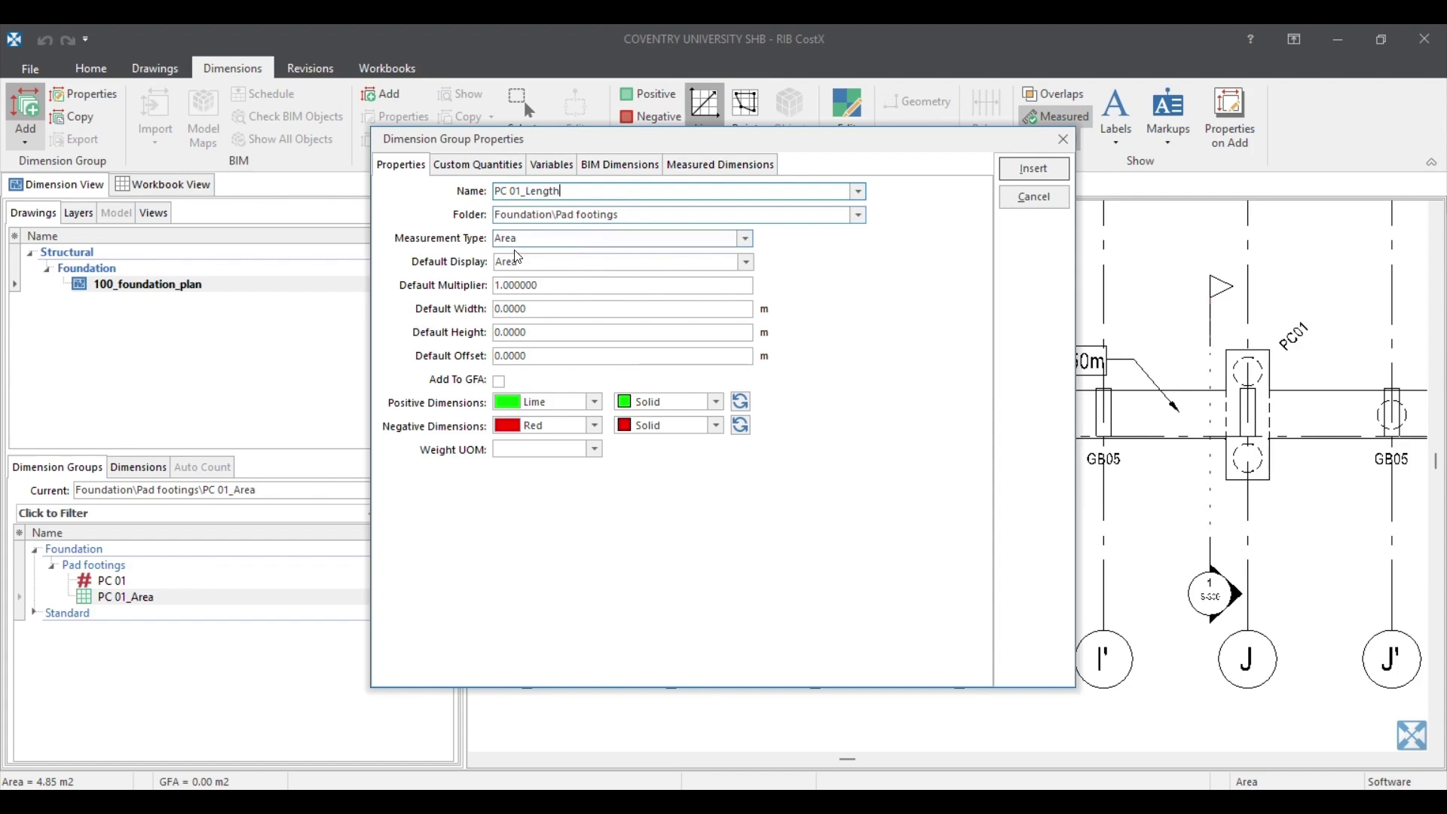
left_click(745, 239)
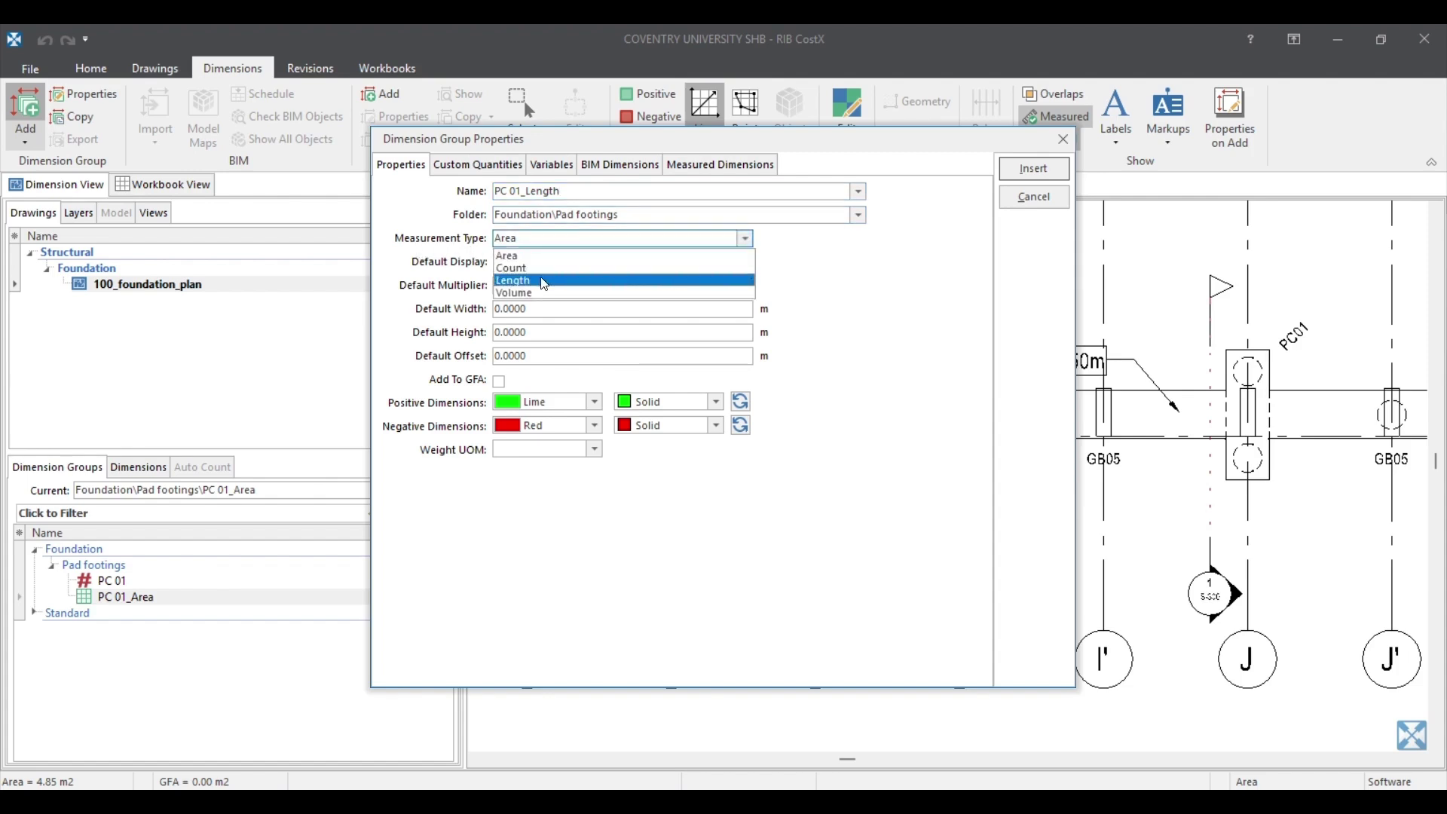
left_click(520, 280)
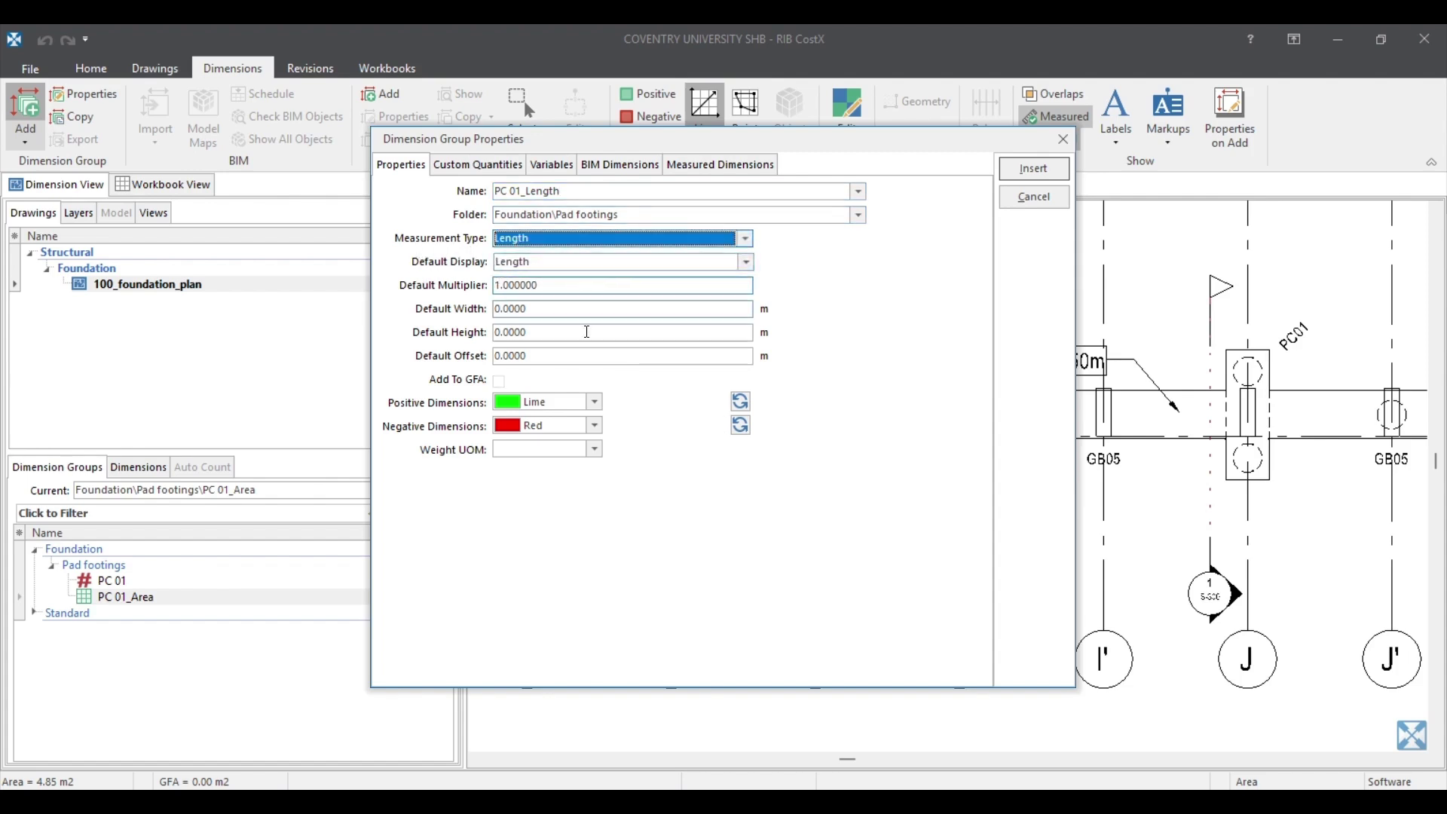
Step: Set the PC 01_Length group's positive dimensions colour to Chocolate and insert the group
left_click(595, 402)
left_click_drag(630, 463, 618, 432)
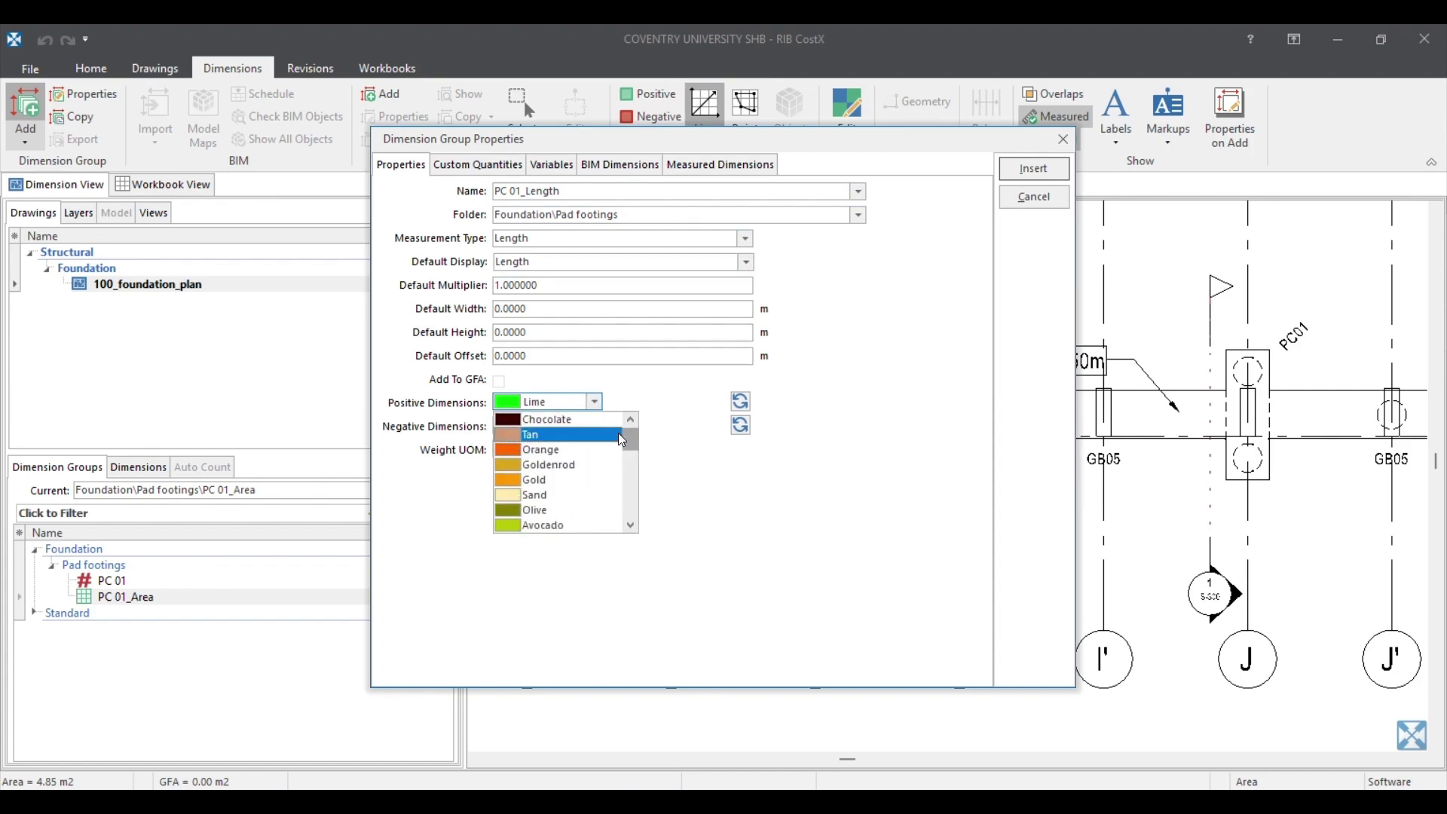
left_click(617, 433)
left_click(1034, 169)
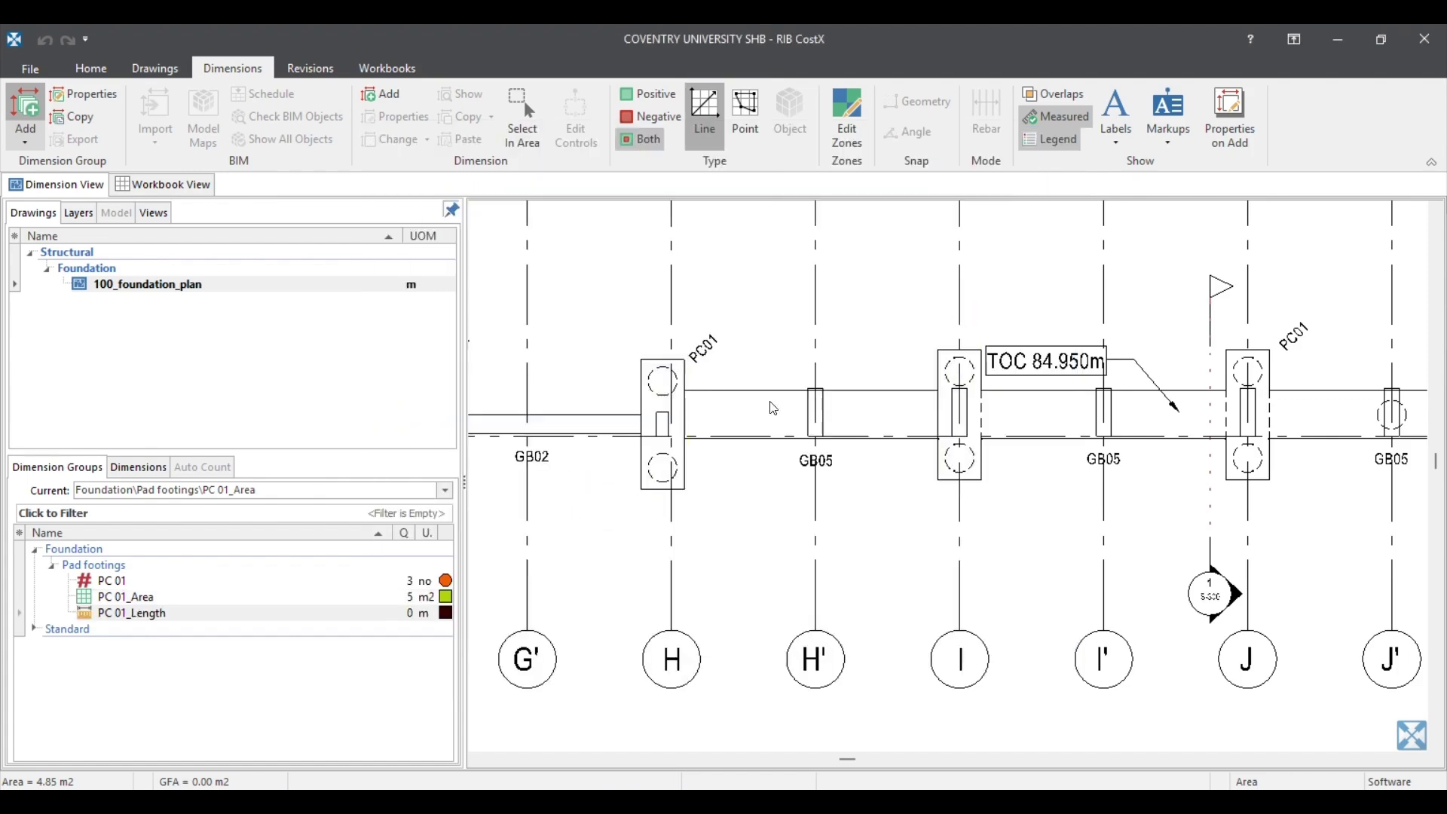
Step: Measure the upper edge of the grid line H pile cap as a line and its left edge point to point
scroll(674, 393, "up", 5)
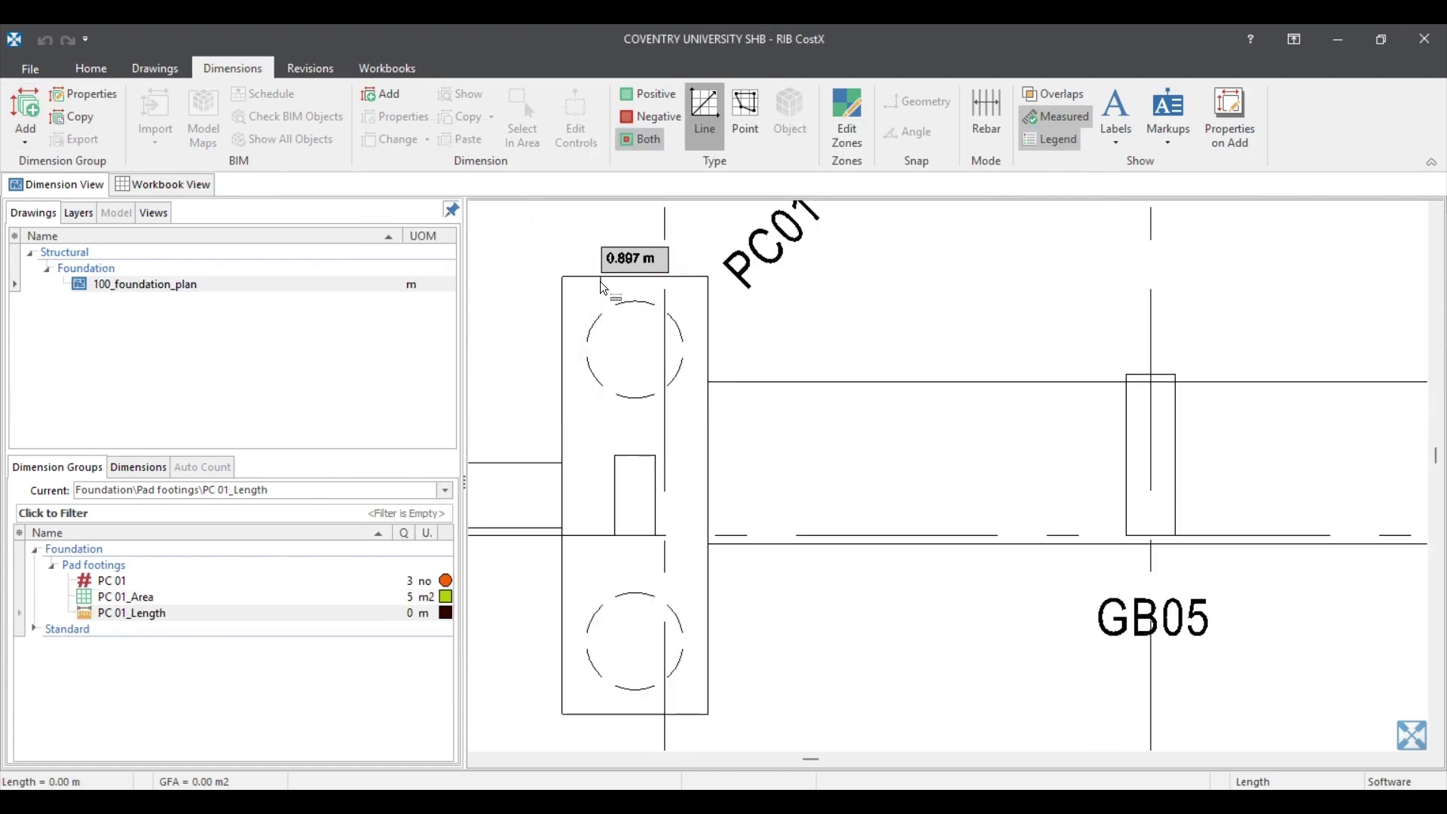
double_click(708, 277)
left_click(745, 113)
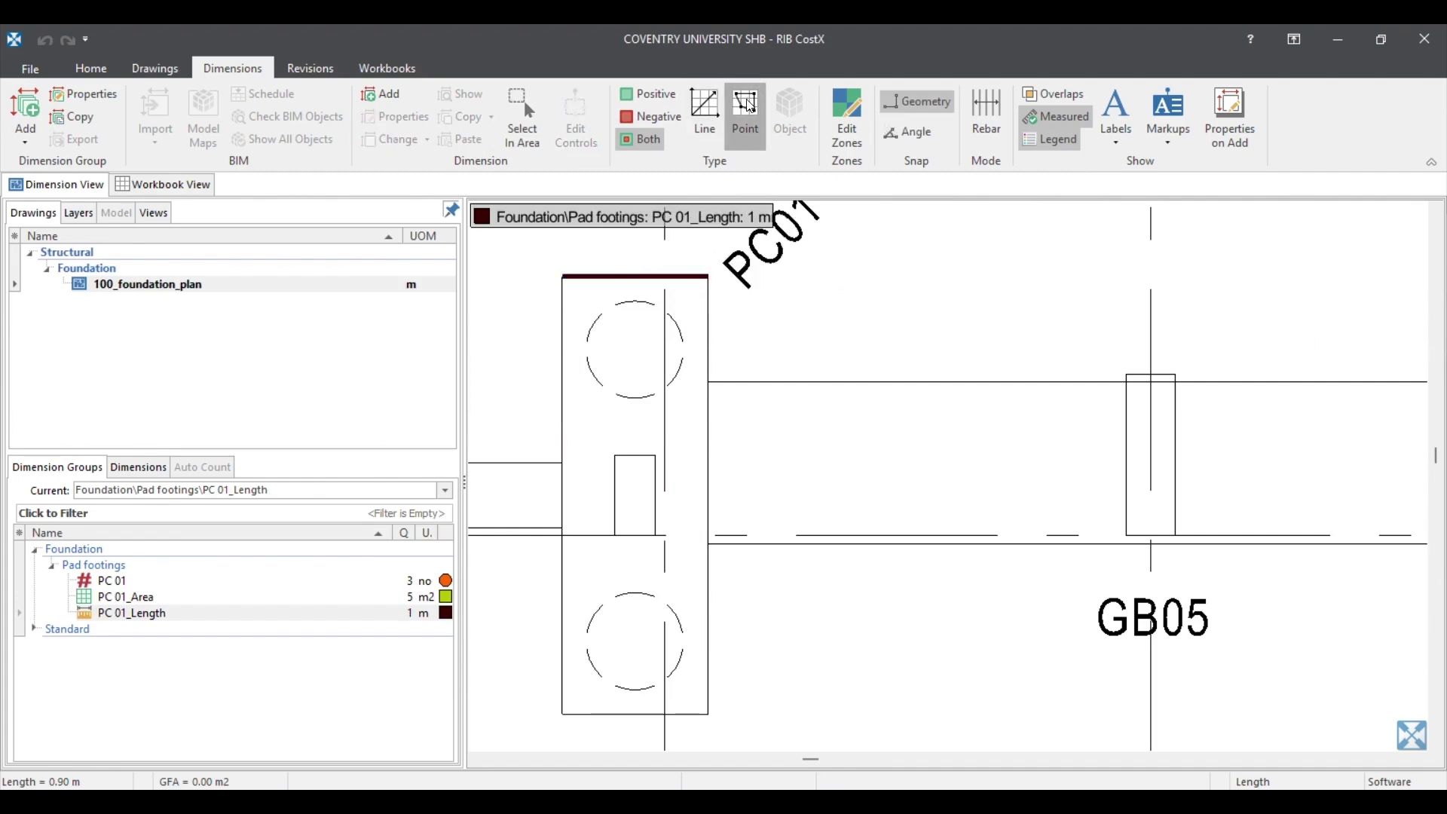
left_click(562, 276)
left_click(562, 463)
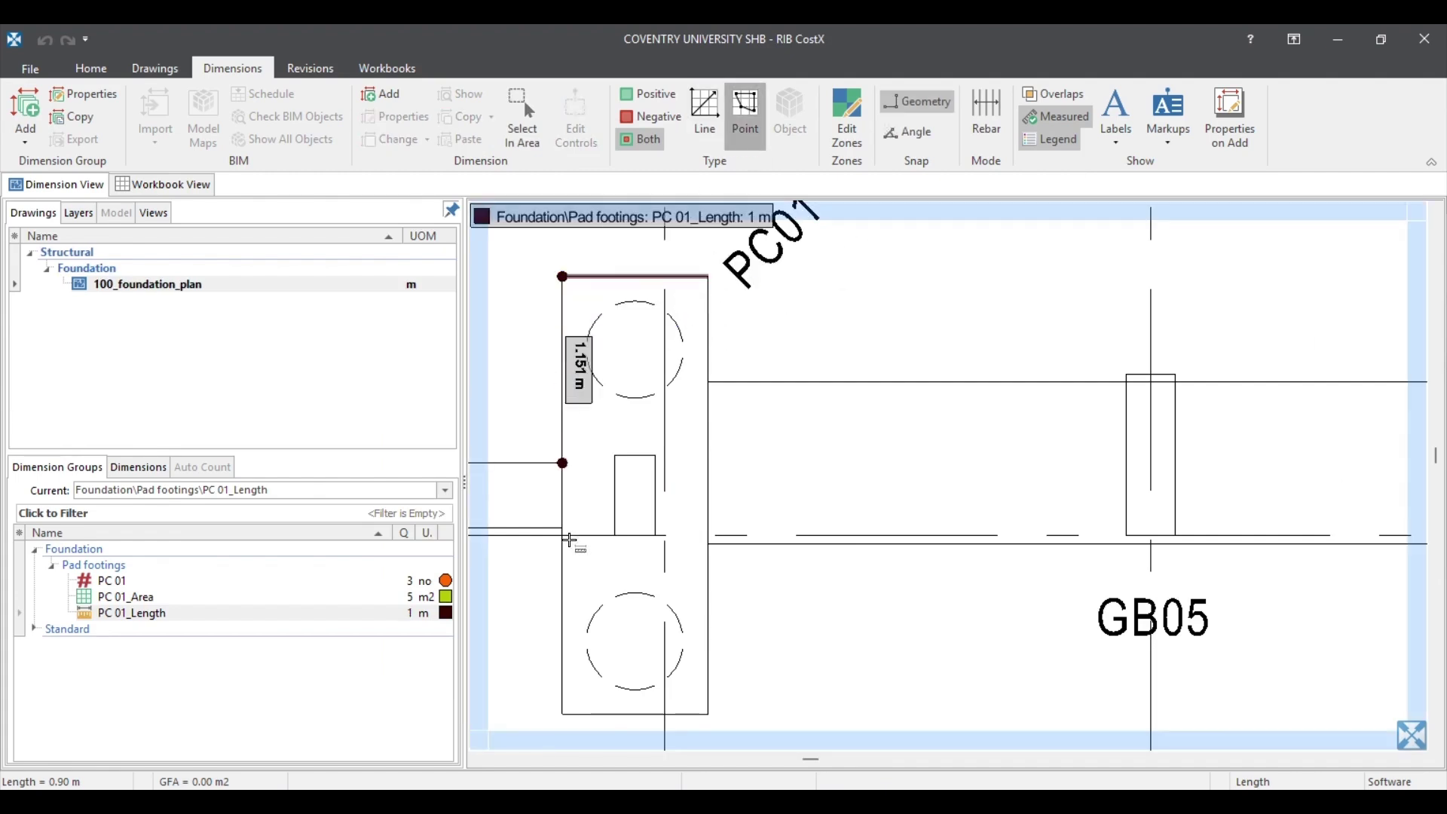
double_click(562, 713)
Step: Measure the lower edge of the grid line H pile cap from corner to corner with points
scroll(618, 528, "down", 4)
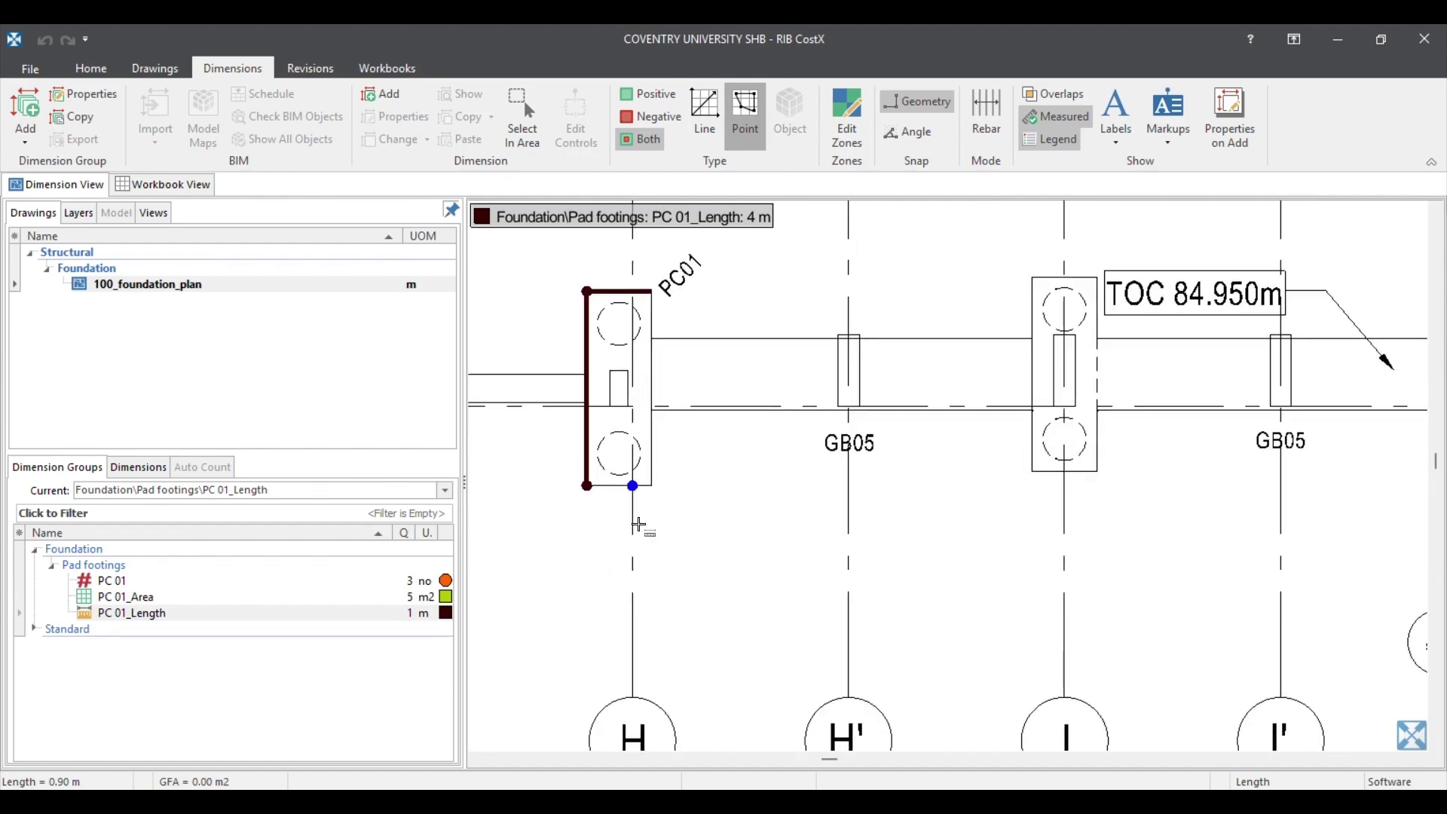
left_click(589, 487)
left_click(588, 487)
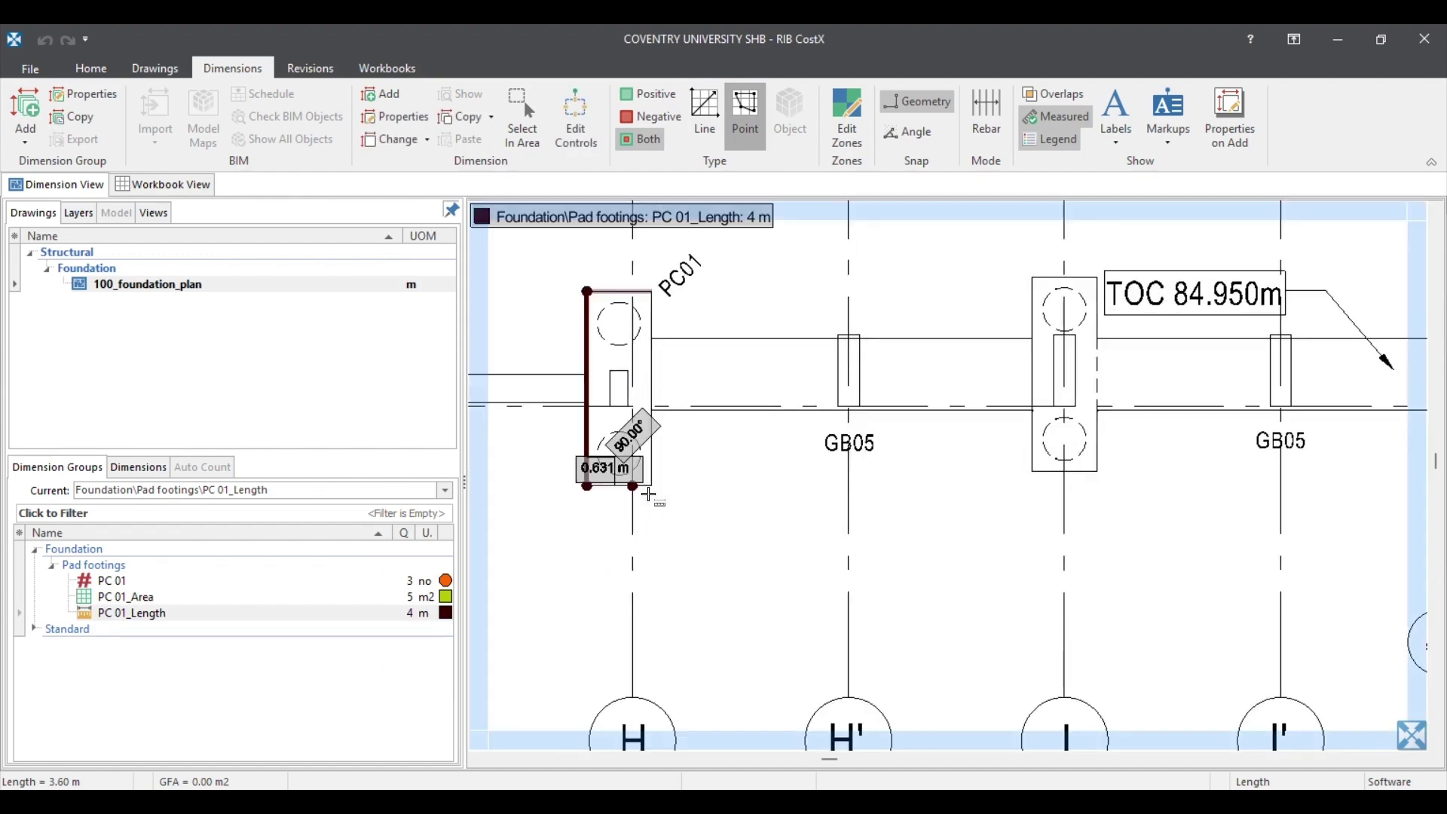
double_click(651, 486)
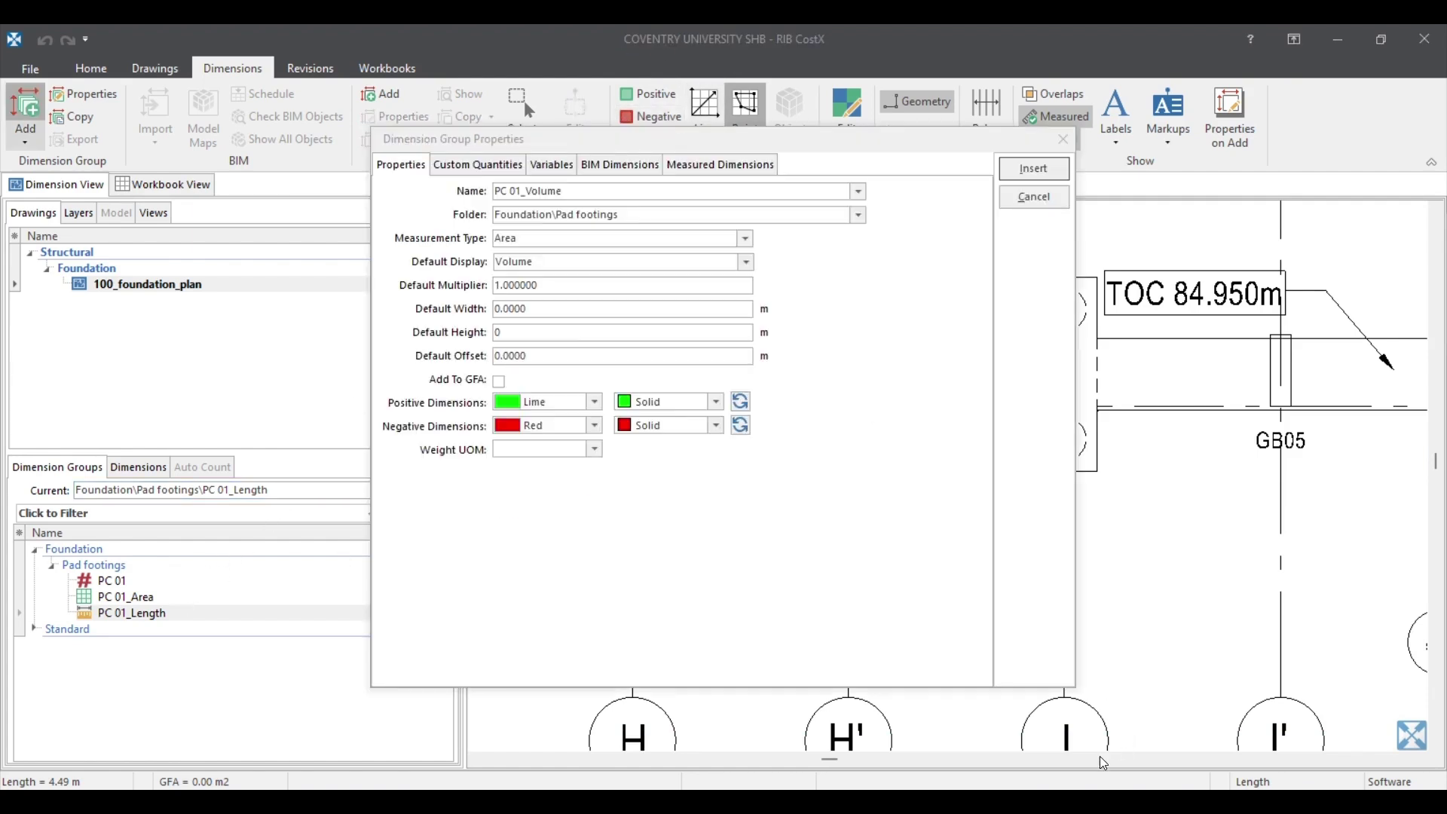
Step: Start a fresh dimension group named PC 01_Volume in Foundation\Pad footings, with measurement type Area and default display Volume
key("Escape")
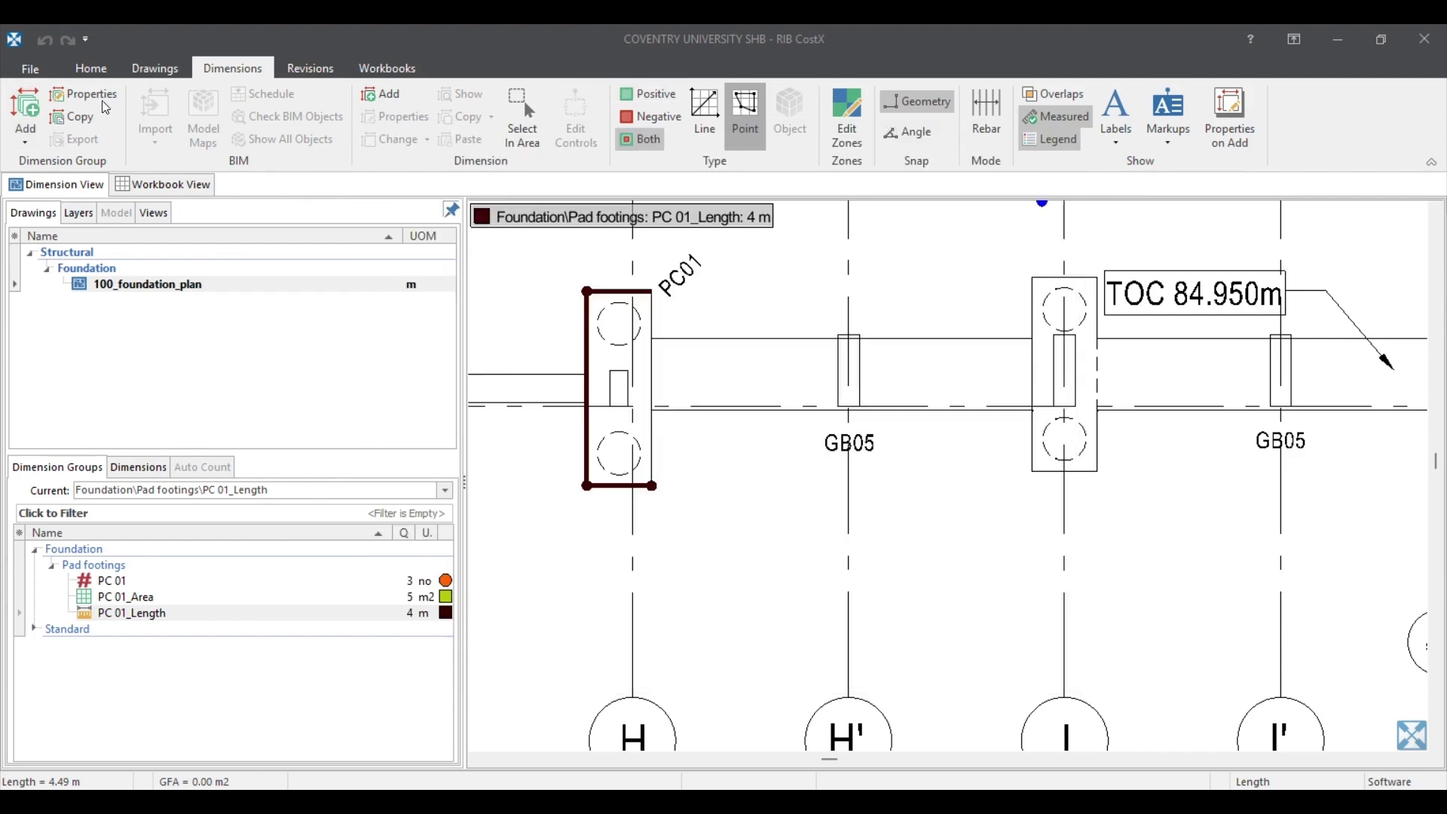
left_click(25, 114)
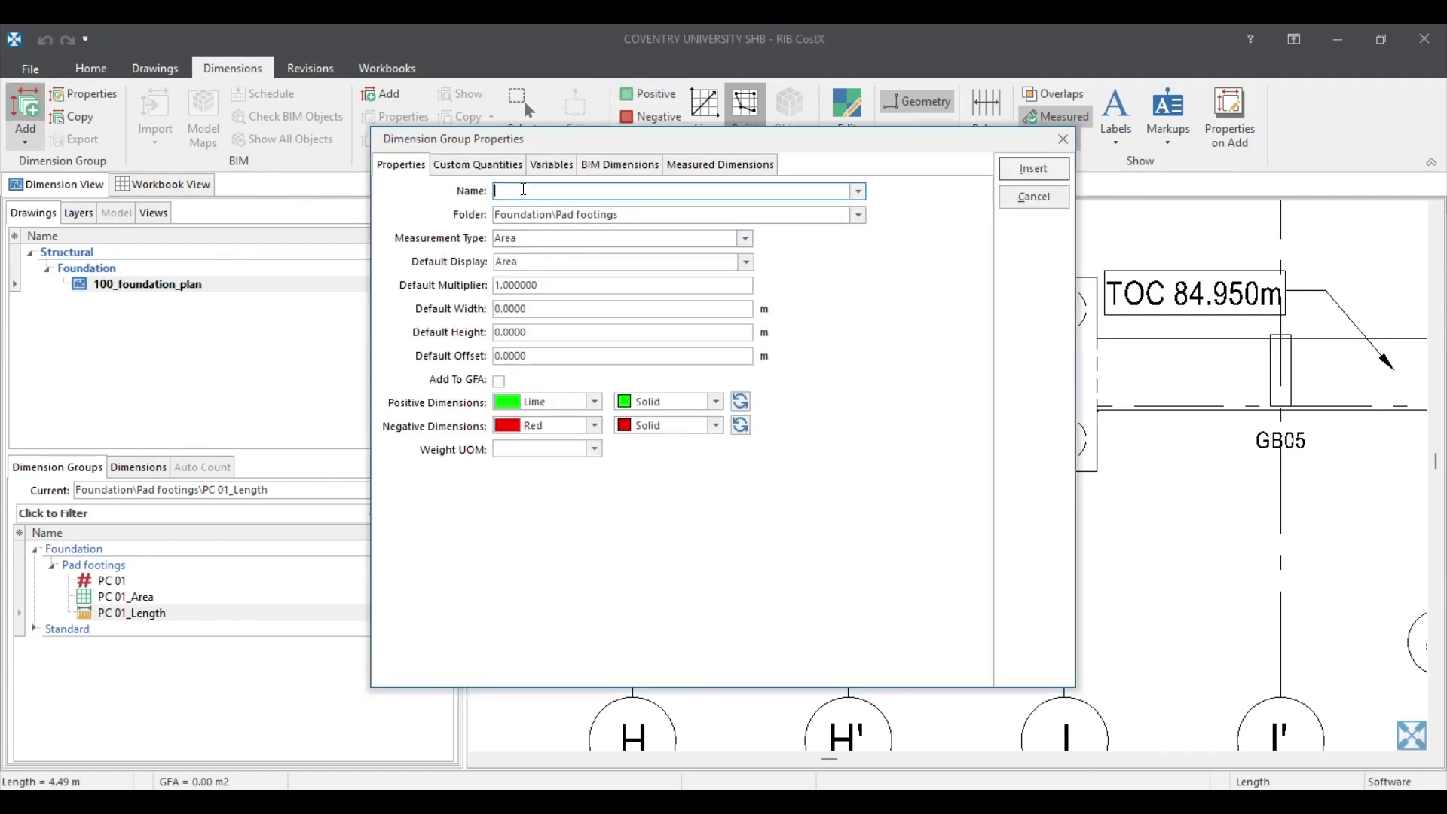
type("PC 01_Volume")
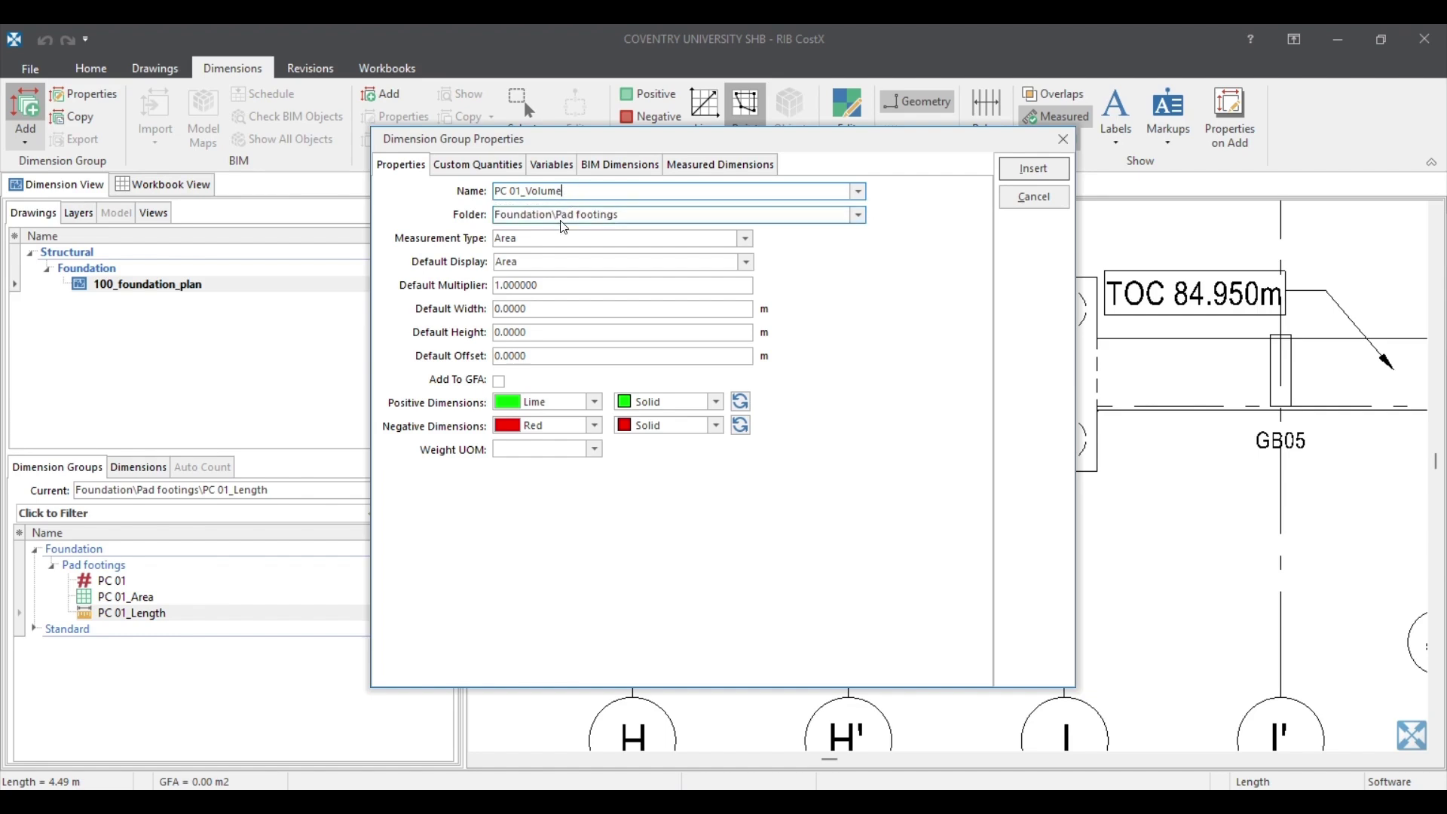
left_click(532, 239)
left_click(531, 255)
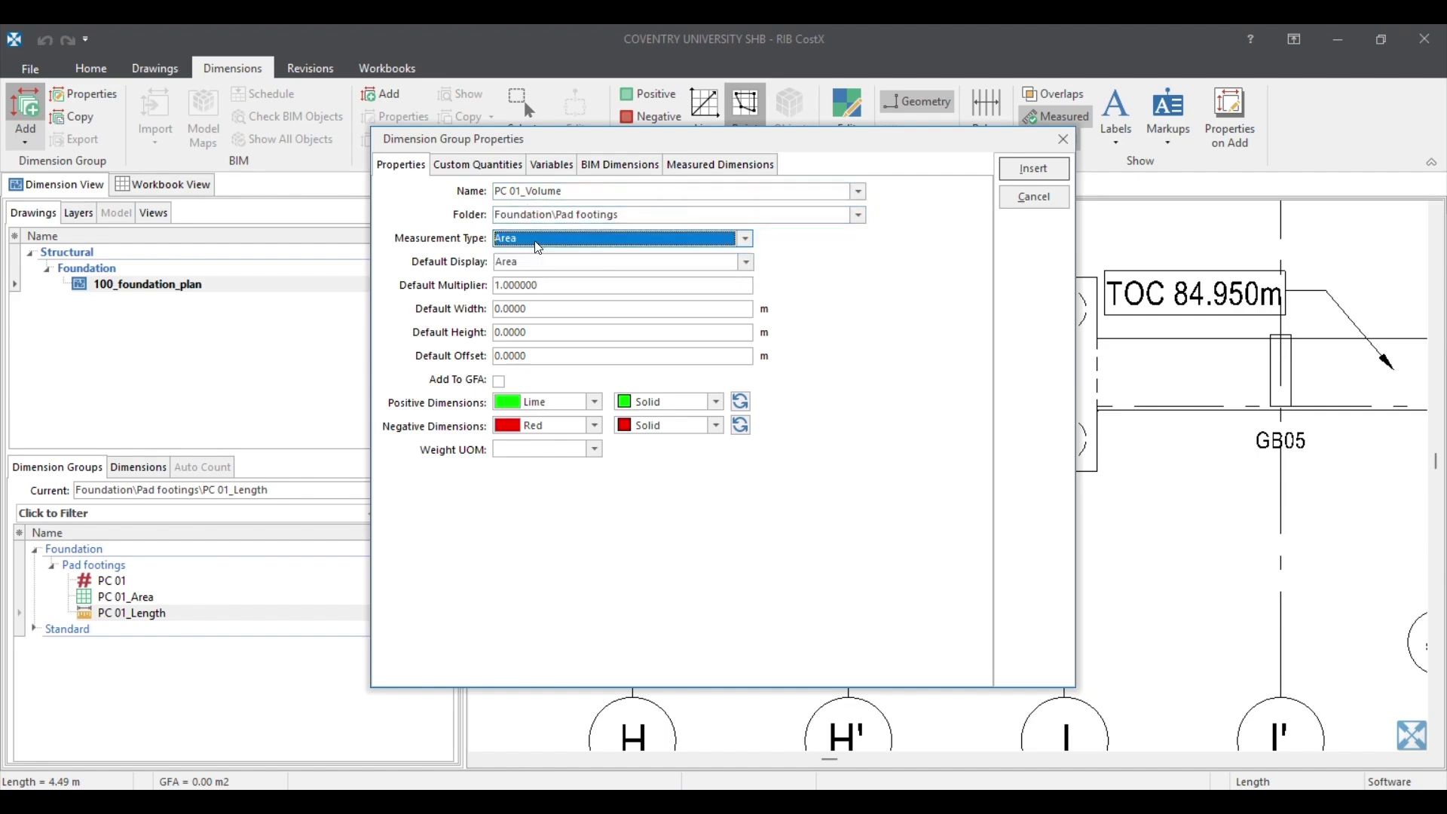
left_click(745, 262)
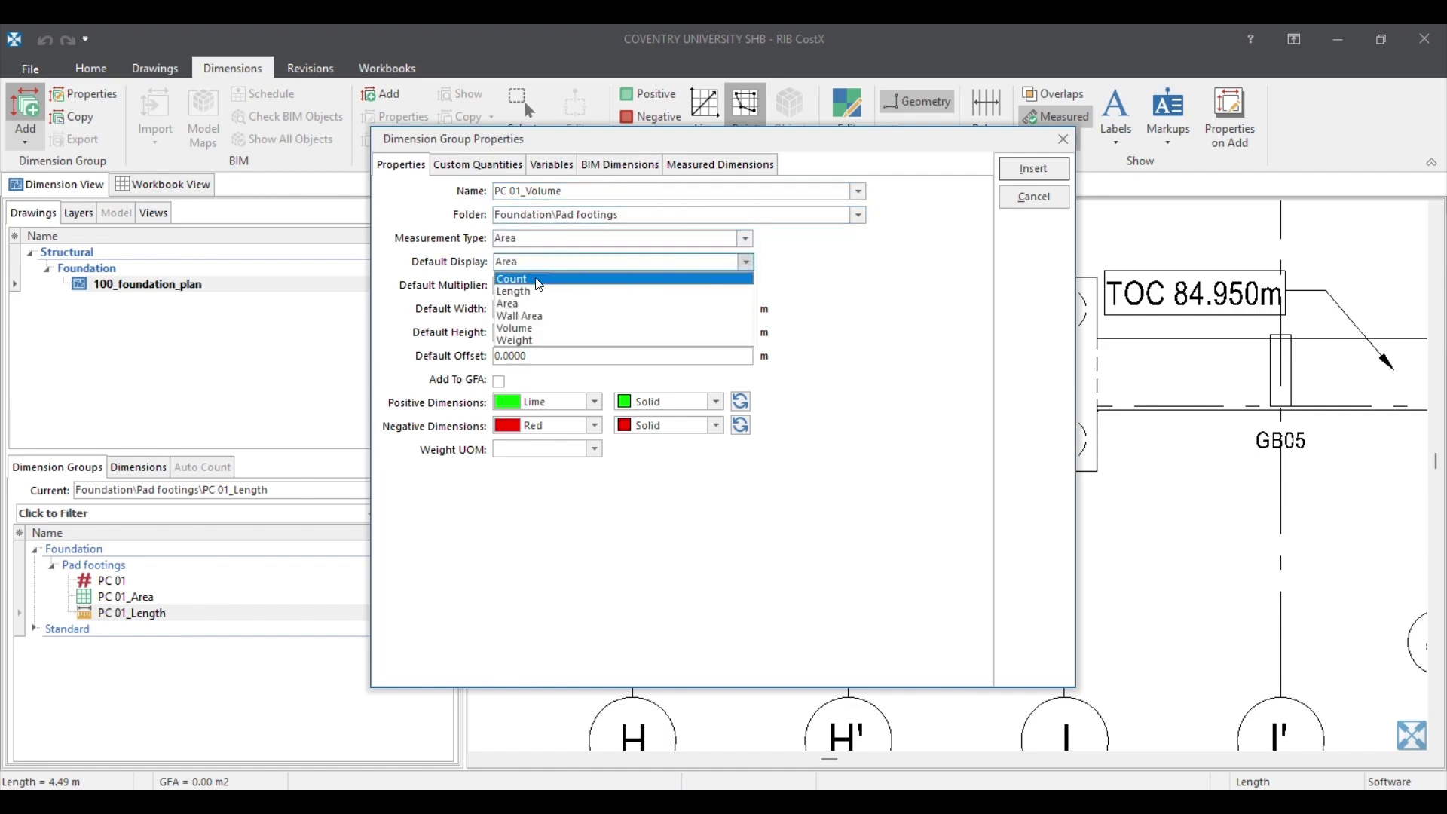
left_click(539, 332)
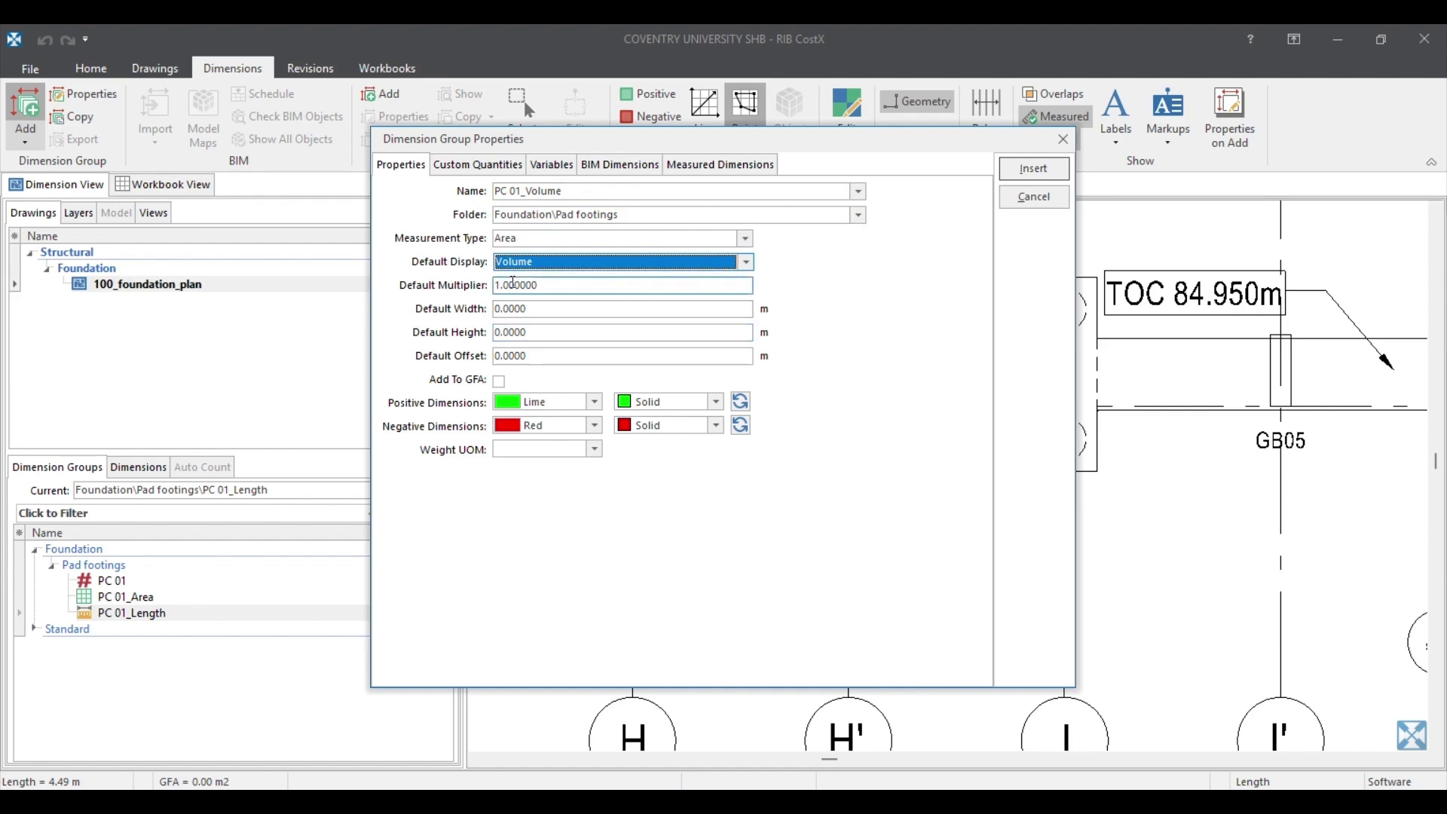
Step: Set the PC 01_Volume group's default height to 1.5 m and its positive dimensions colour to Dodger Blue
left_click(540, 333)
type("0")
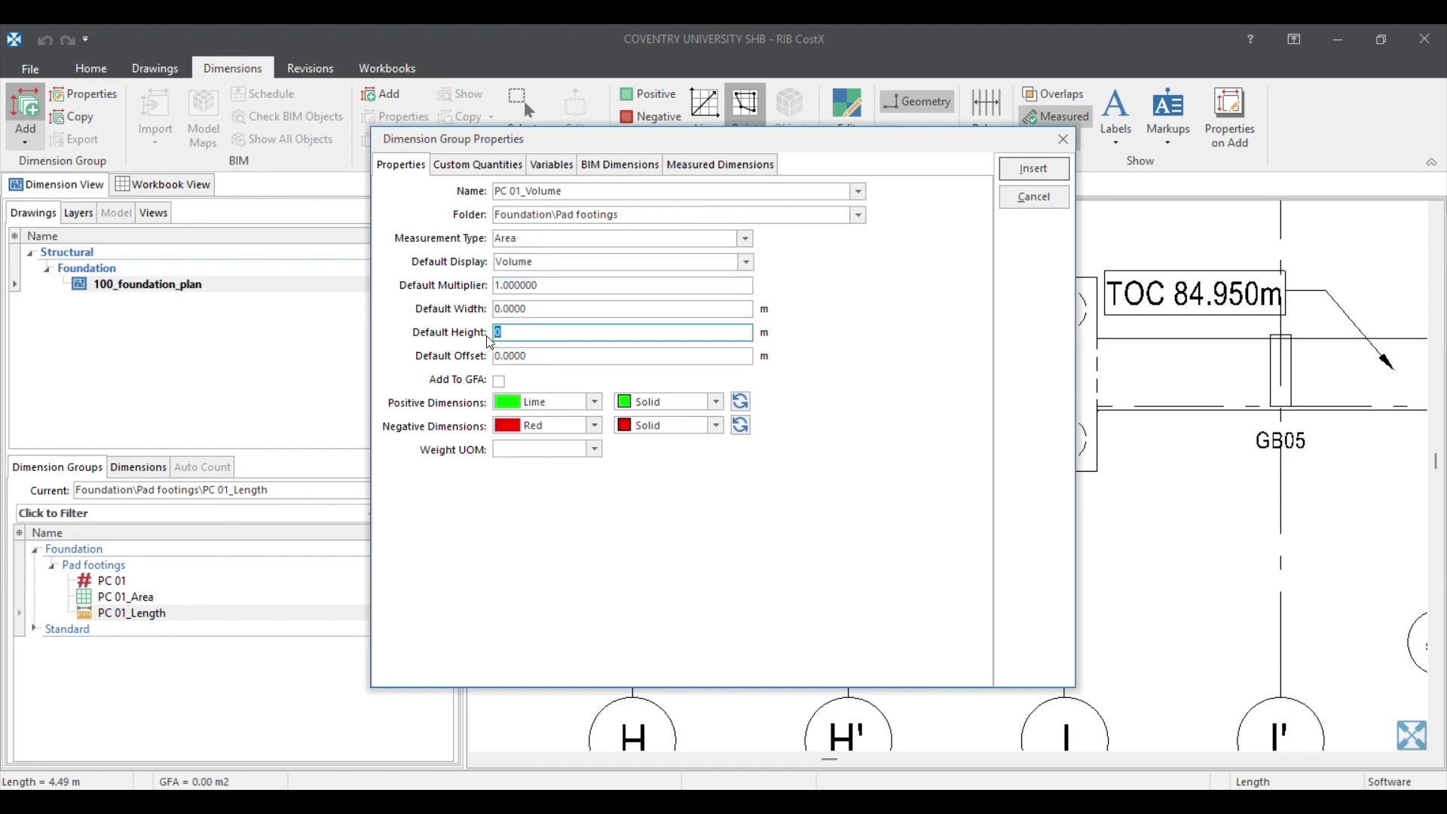
type("1.5")
left_click(585, 403)
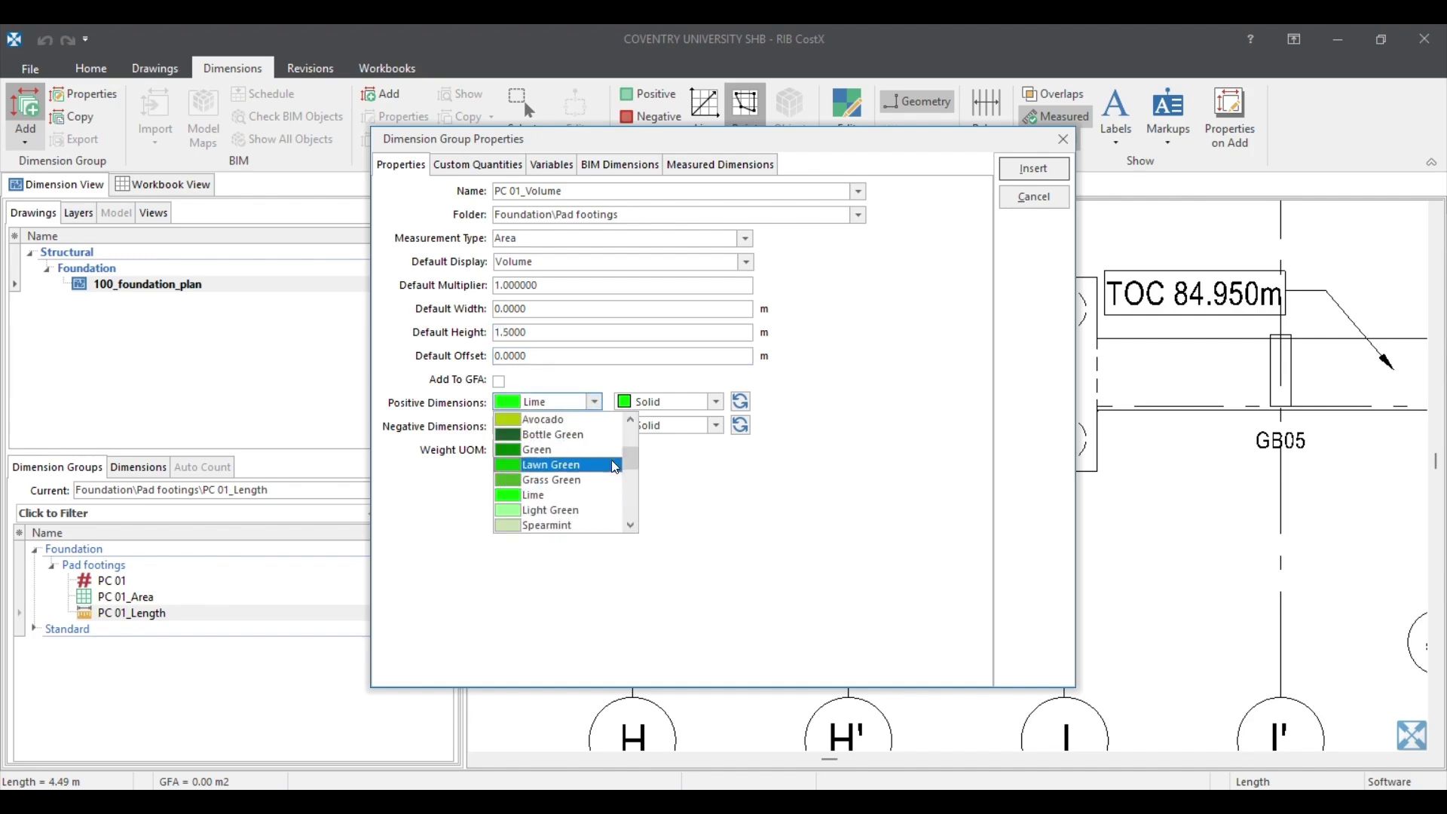
left_click_drag(635, 459, 642, 492)
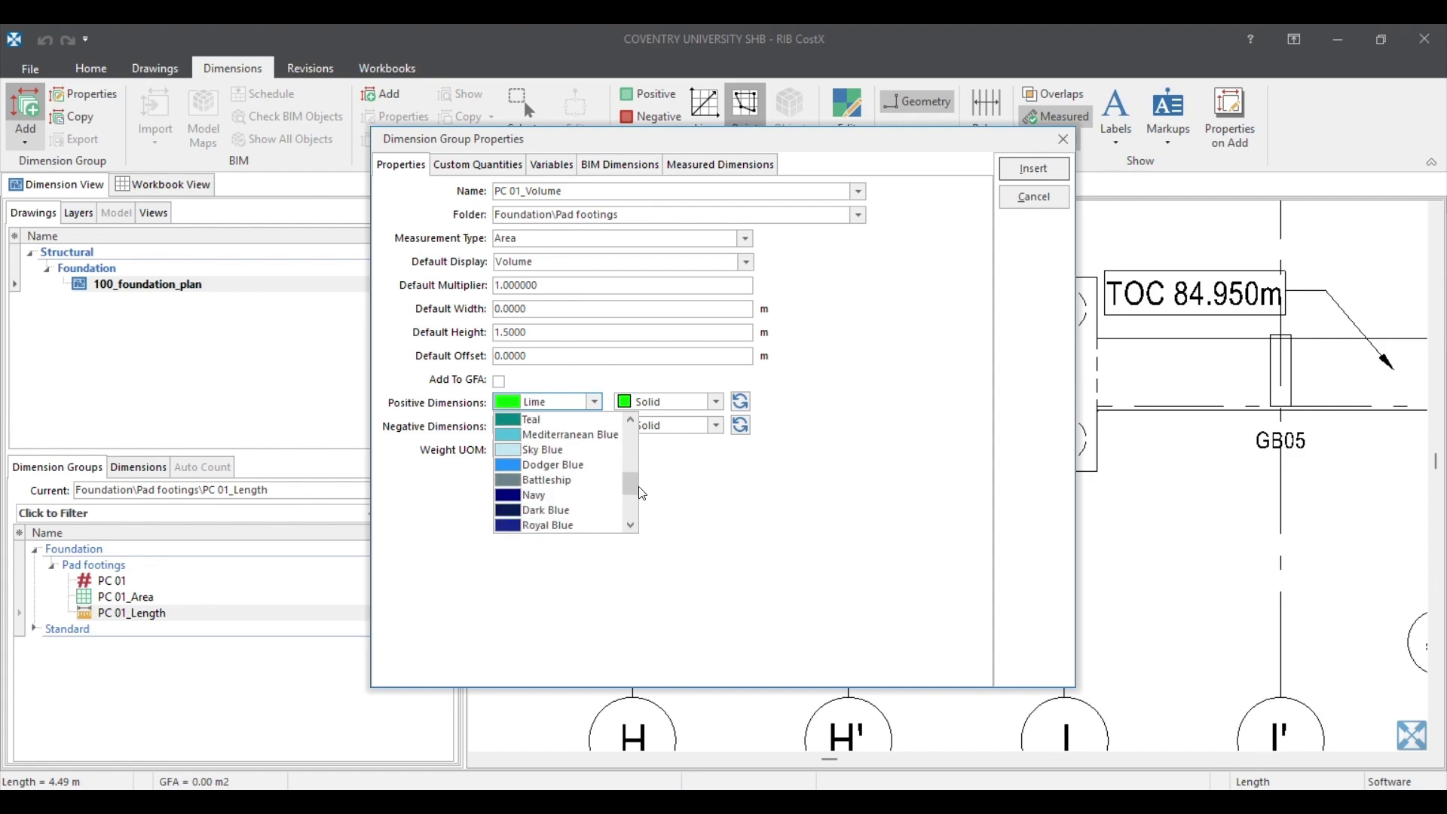
left_click(573, 464)
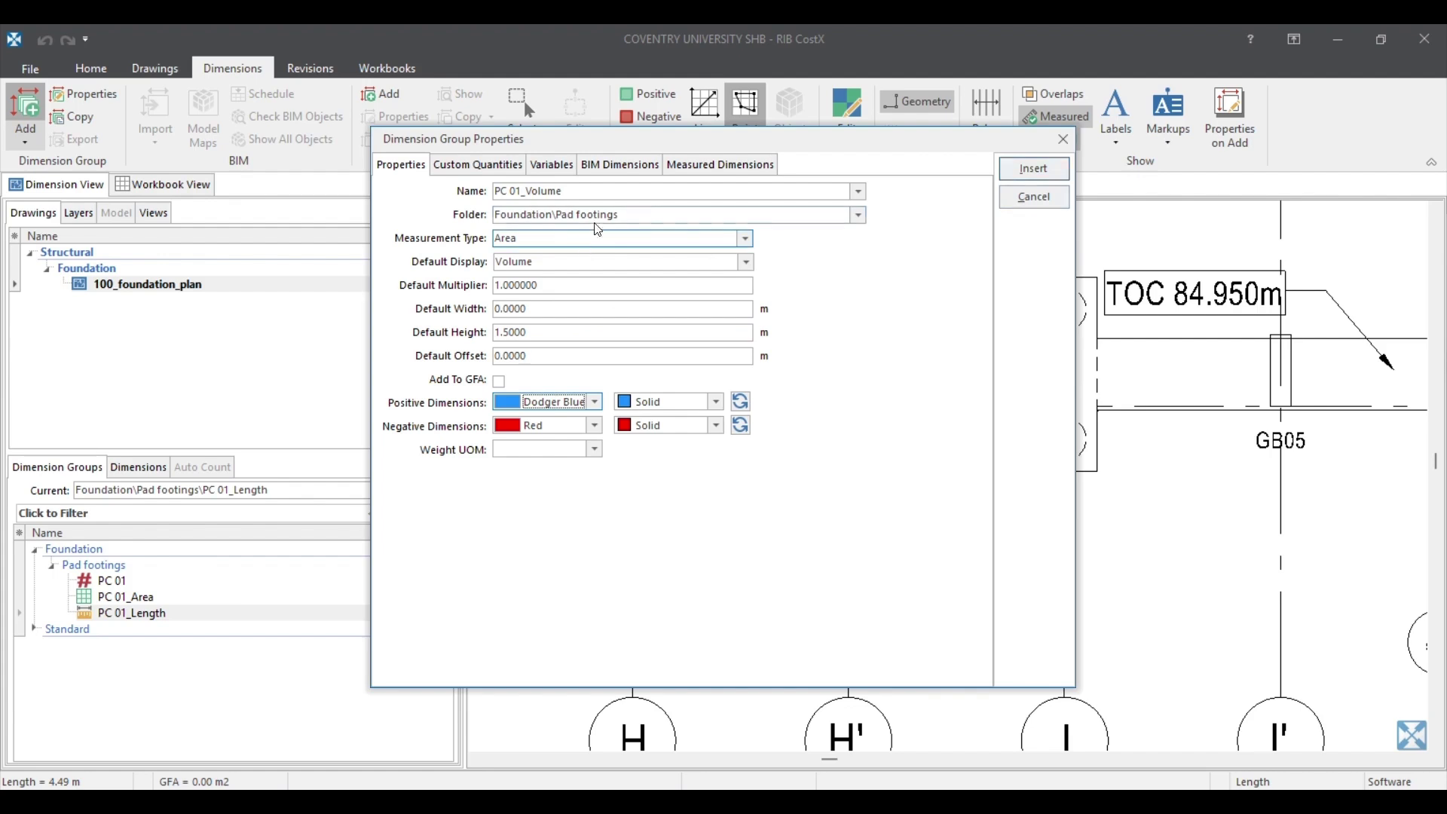
Step: Review how the group's measured dimension values are calculated and insert the PC 01_Volume group
left_click(716, 167)
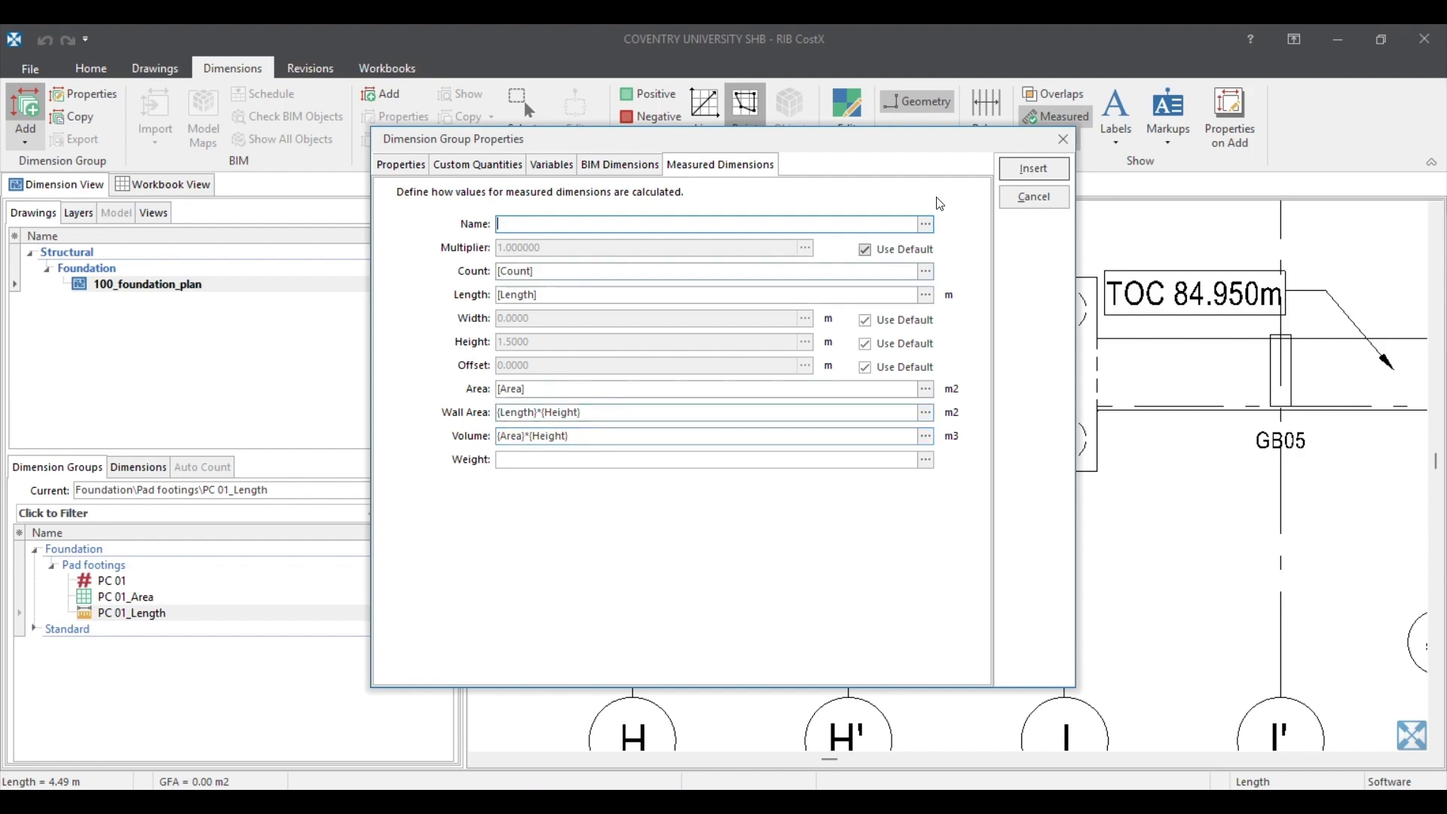
left_click(1030, 173)
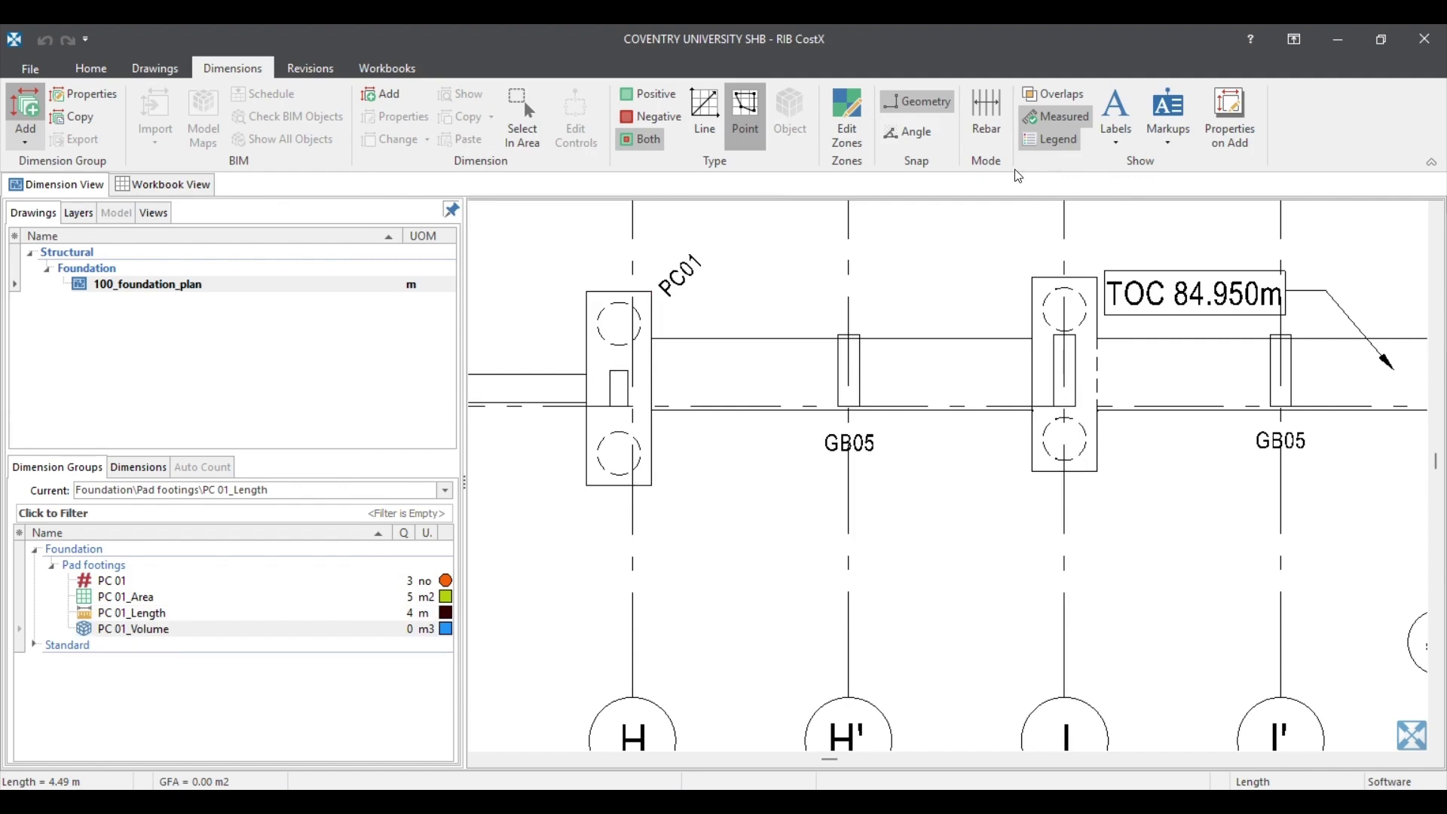
scroll(799, 358, "down", 2)
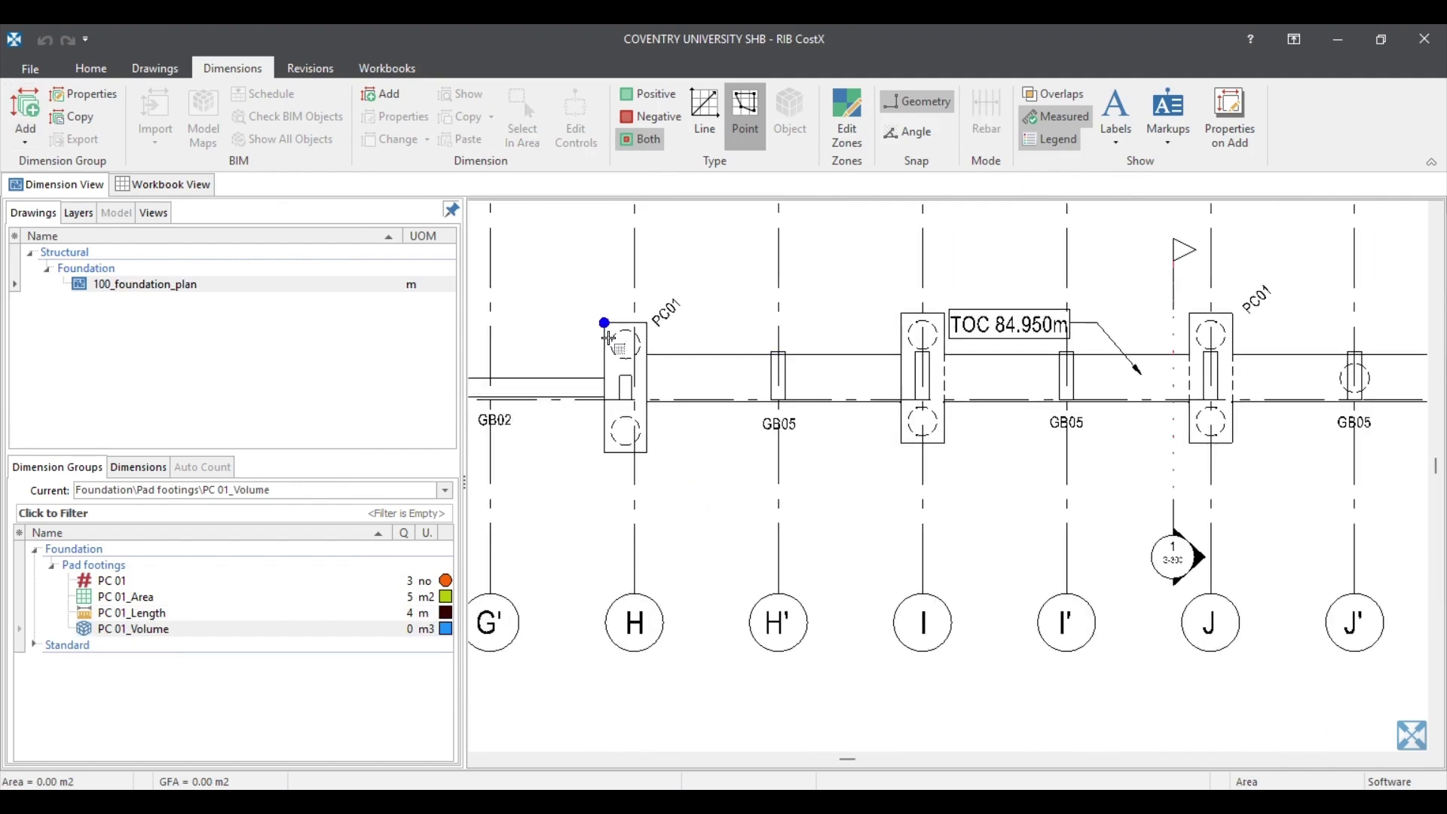
Step: Measure the grid line H pile cap in PC 01_Volume by tracing its outline through all four corners with points
scroll(614, 337, "up", 3)
scroll(614, 337, "up", 2)
left_click(573, 278)
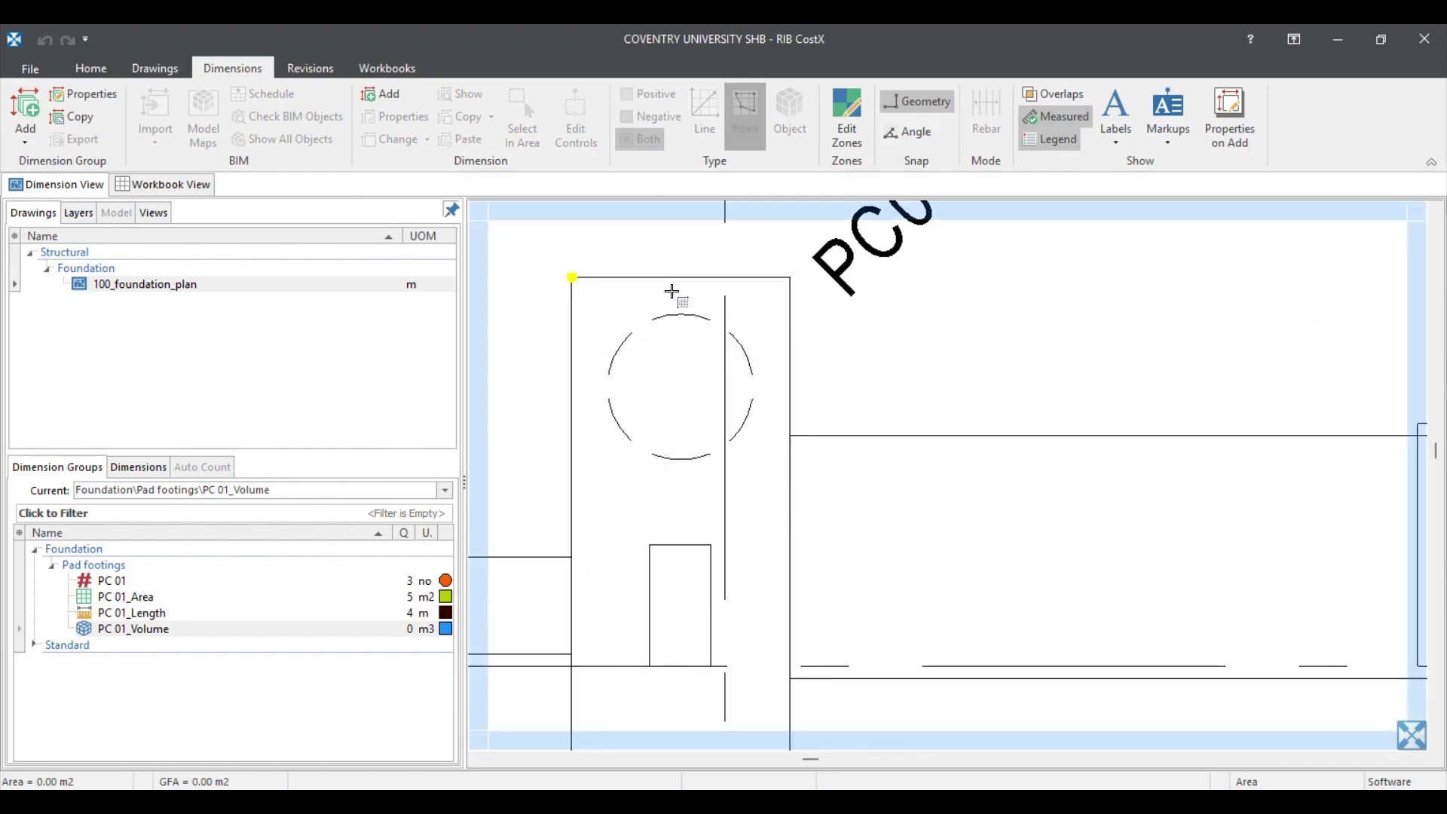
left_click(790, 281)
scroll(791, 284, "down", 2)
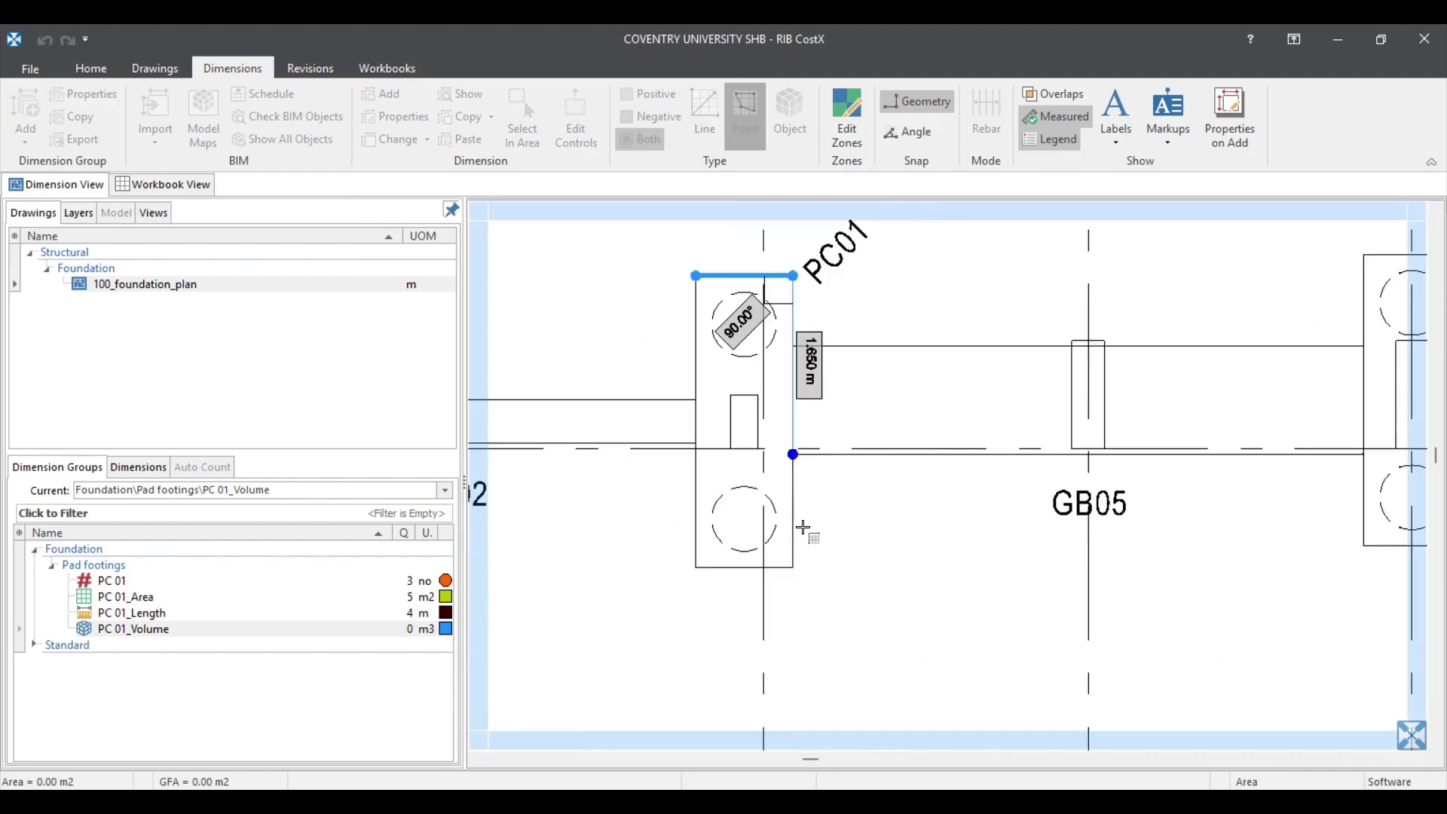
left_click(795, 580)
left_click(696, 577)
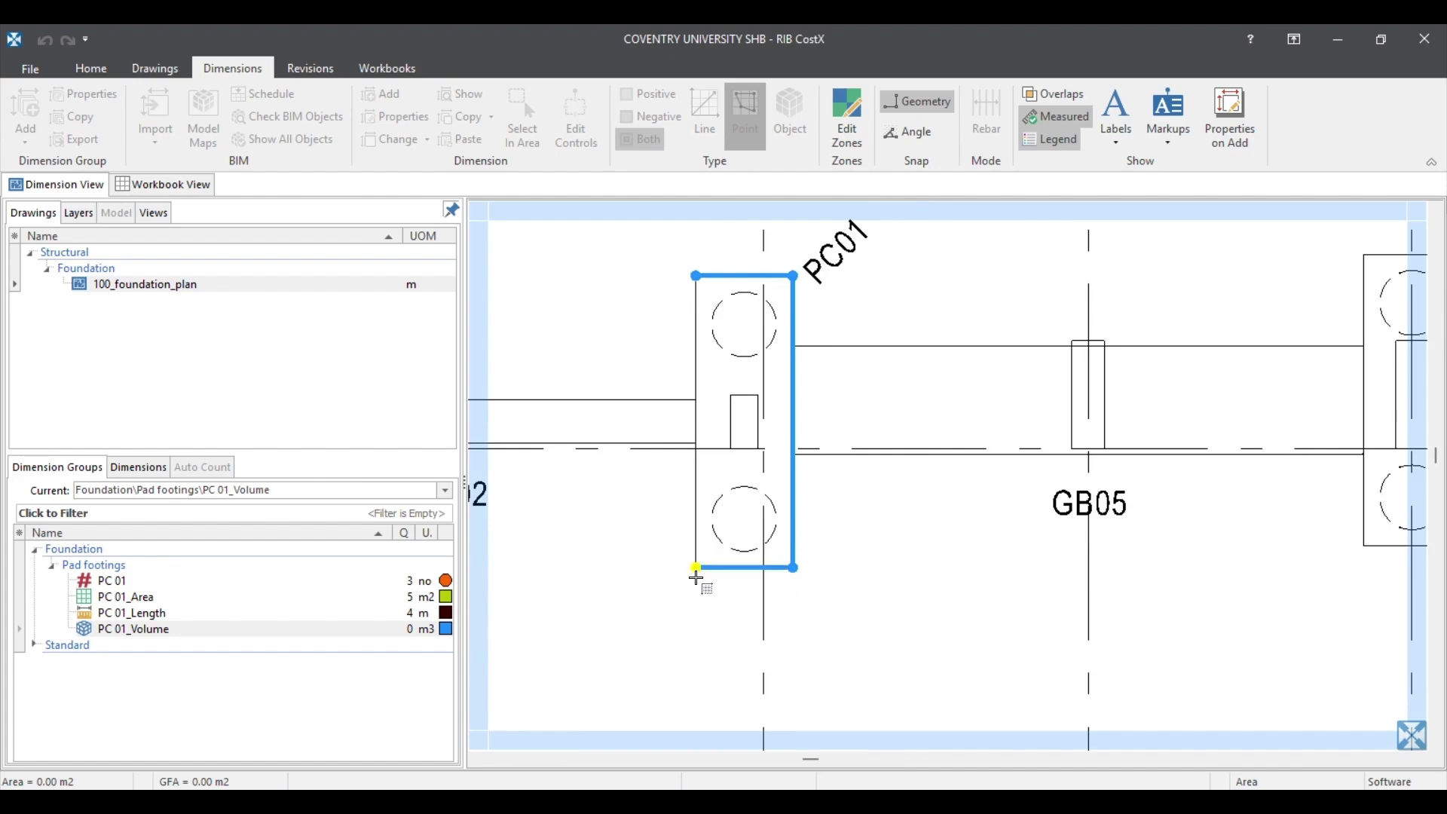
double_click(696, 577)
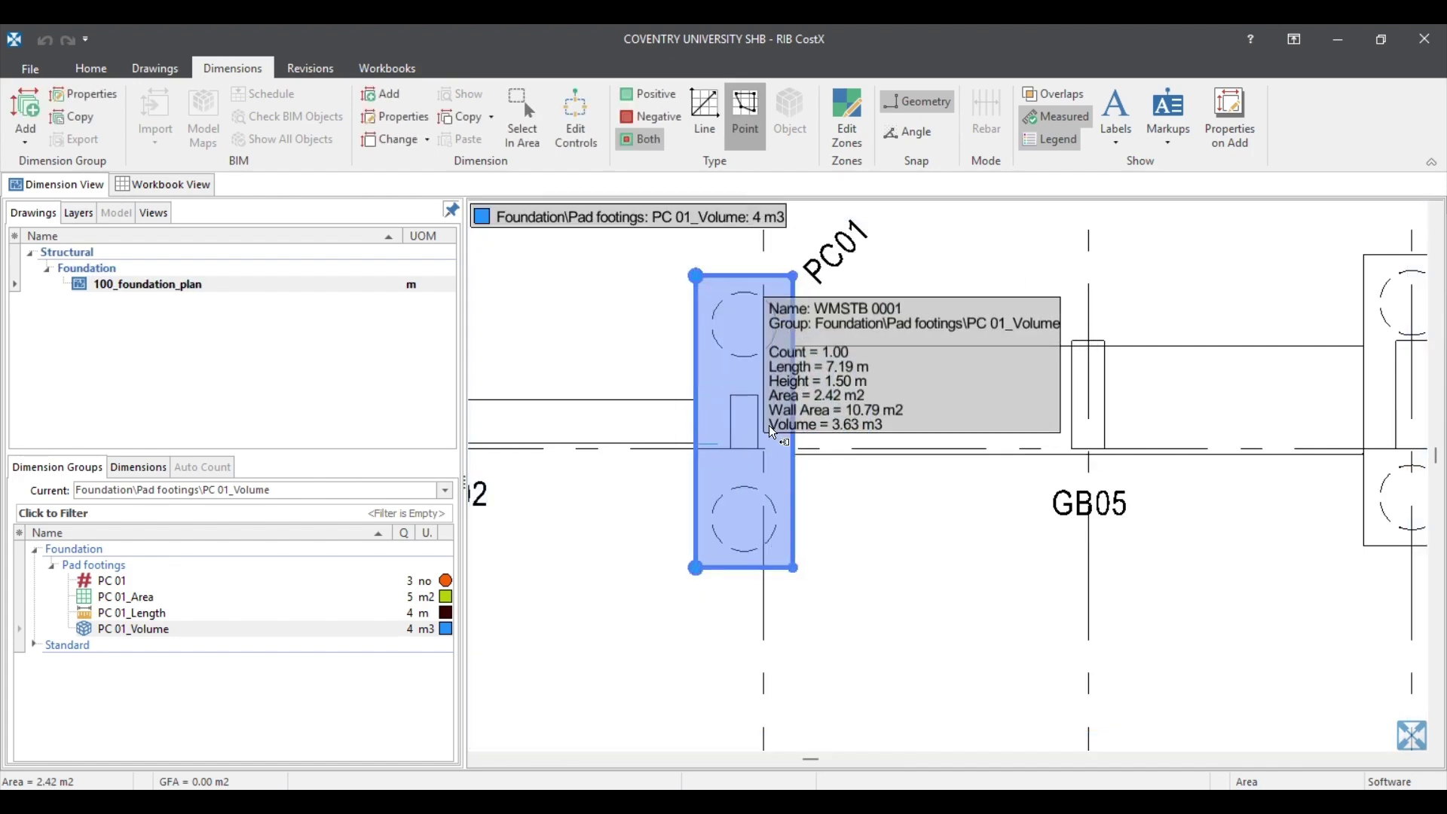
key("Escape")
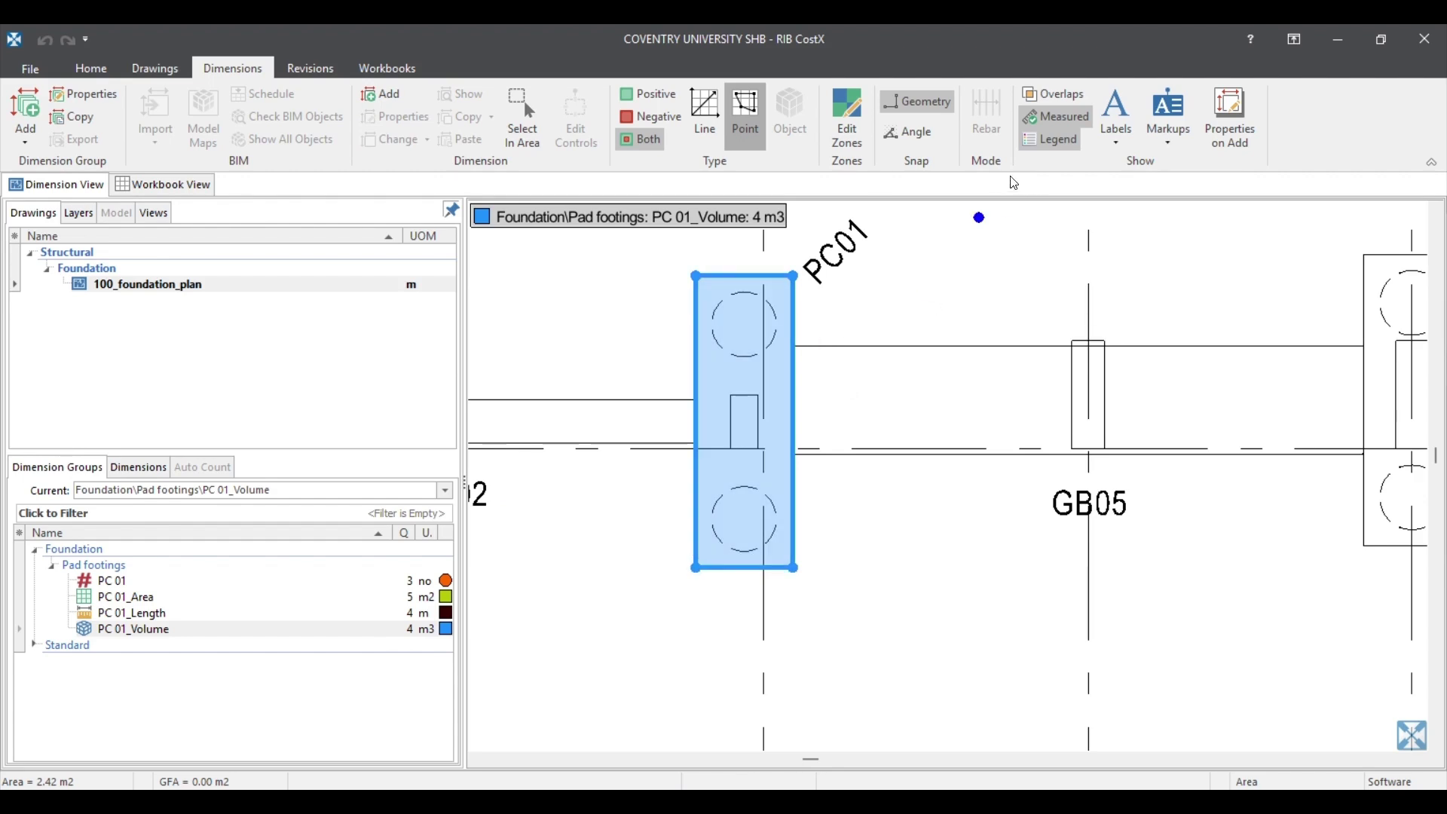
Step: View the drawing in 3D and examine the measured volume of the grid line H pile cap from an angle
left_click(140, 70)
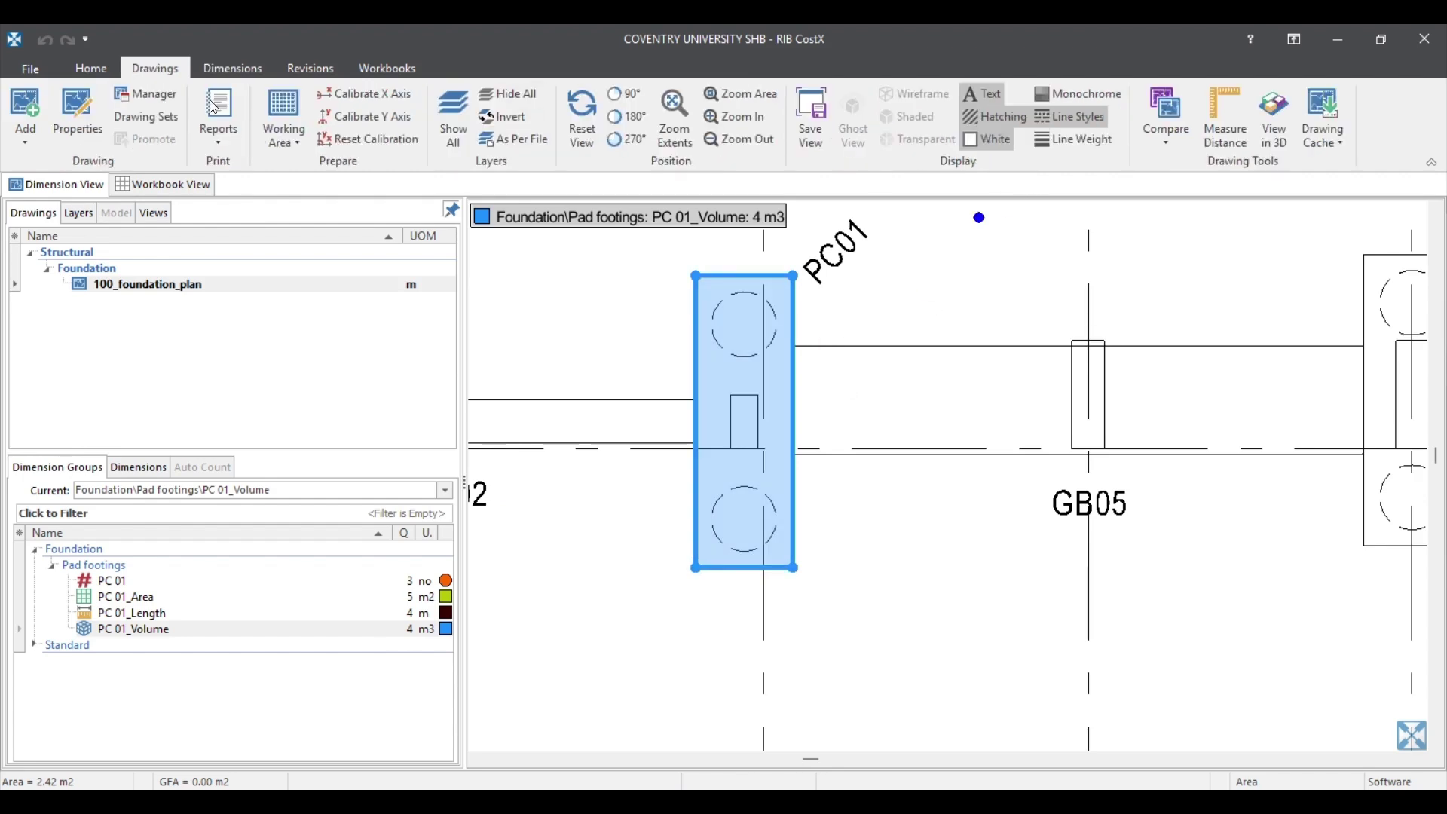
left_click(1277, 107)
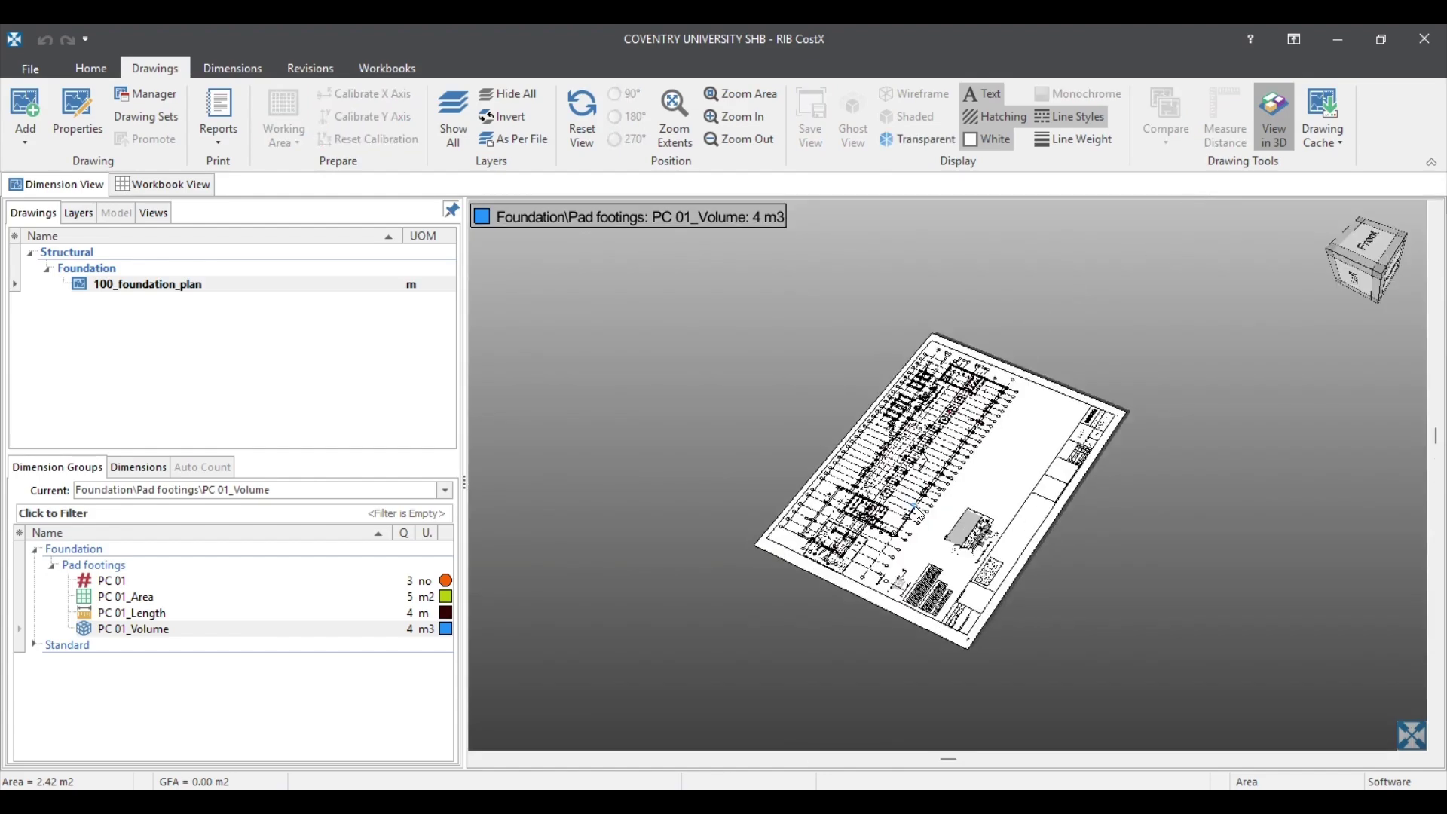
scroll(919, 514, "up", 8)
scroll(916, 509, "down", 2)
scroll(916, 509, "up", 4)
scroll(916, 509, "down", 2)
left_click_drag(981, 519, 997, 450)
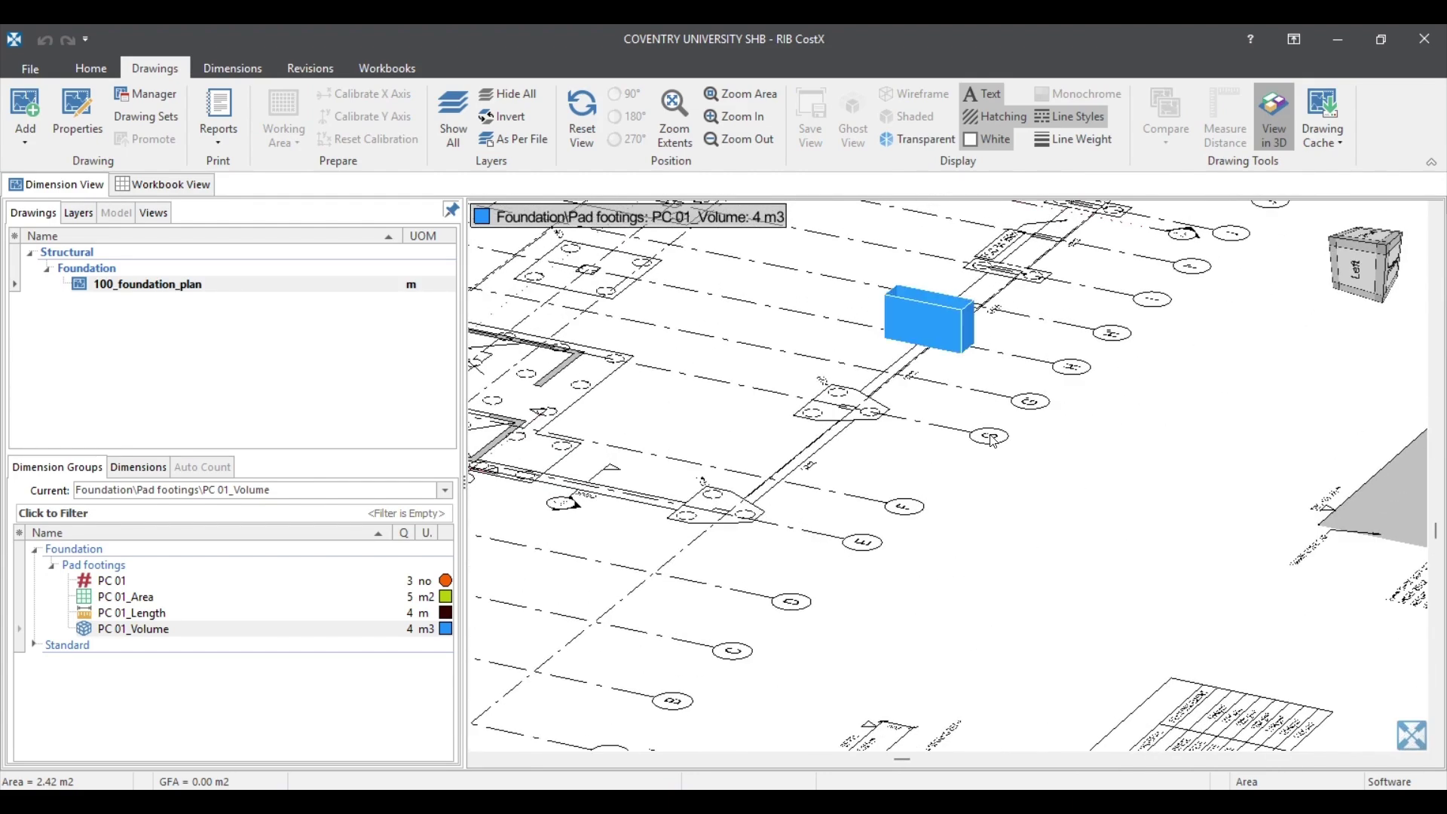
left_click_drag(915, 392, 905, 407)
scroll(899, 410, "up", 4)
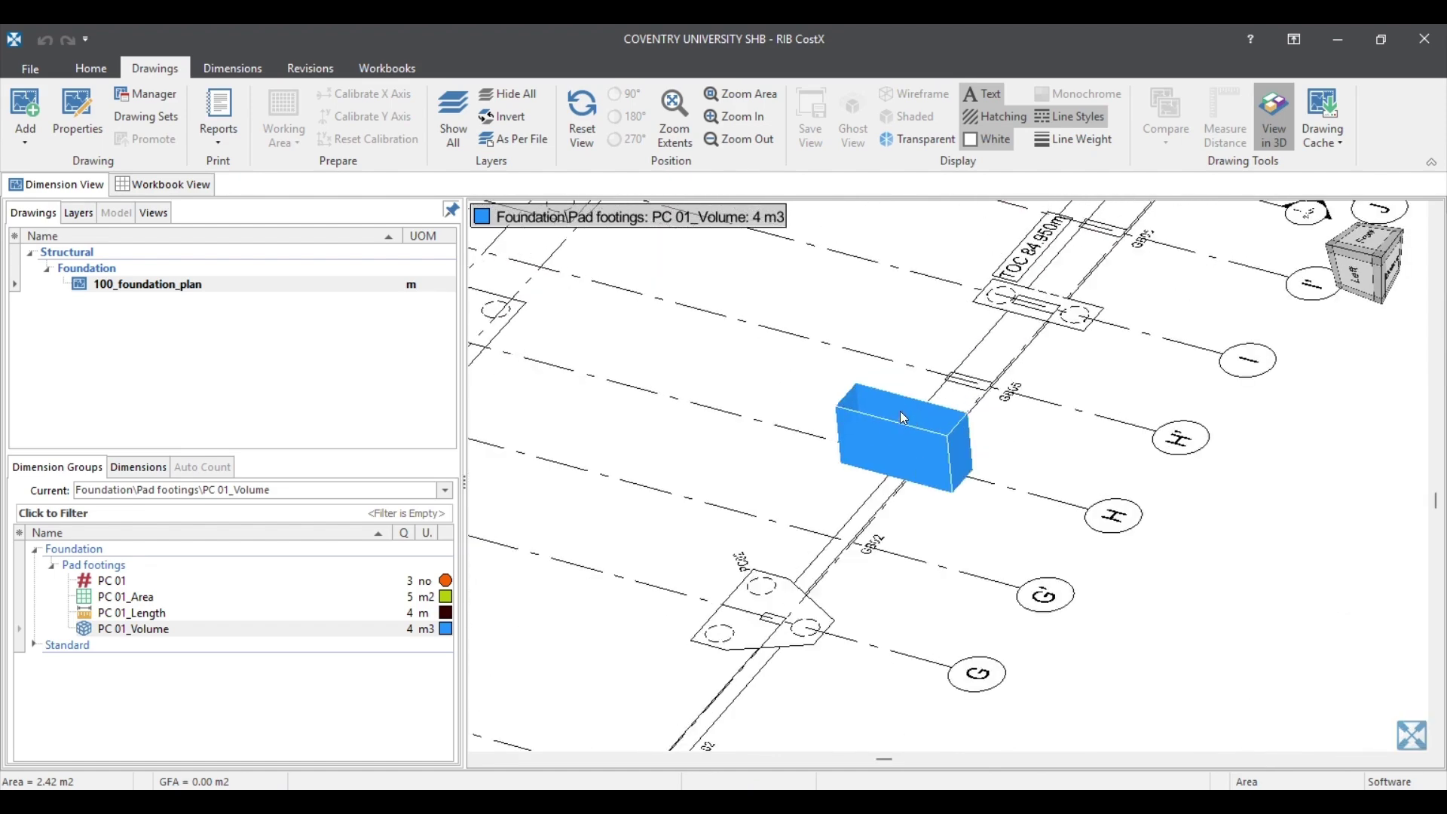